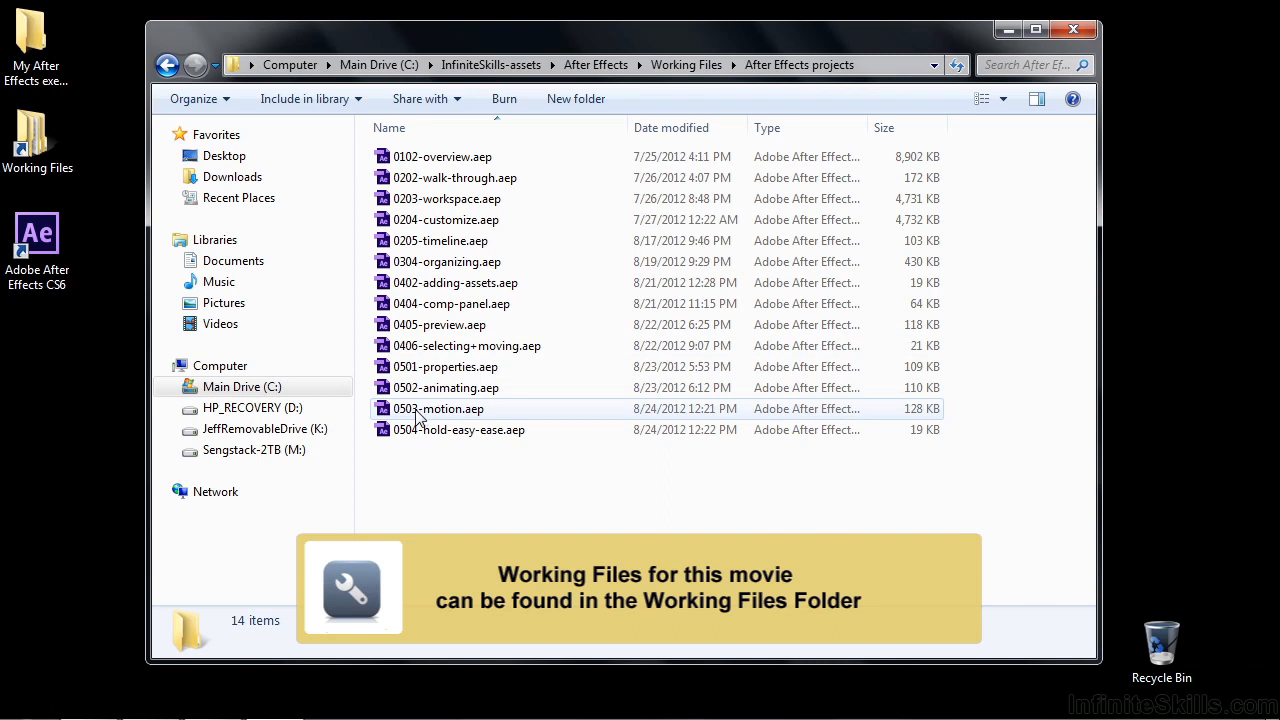
- Open the project file 0503-motion.aep and display its motion-shape composition
left_click(396, 418)
double_click(396, 418)
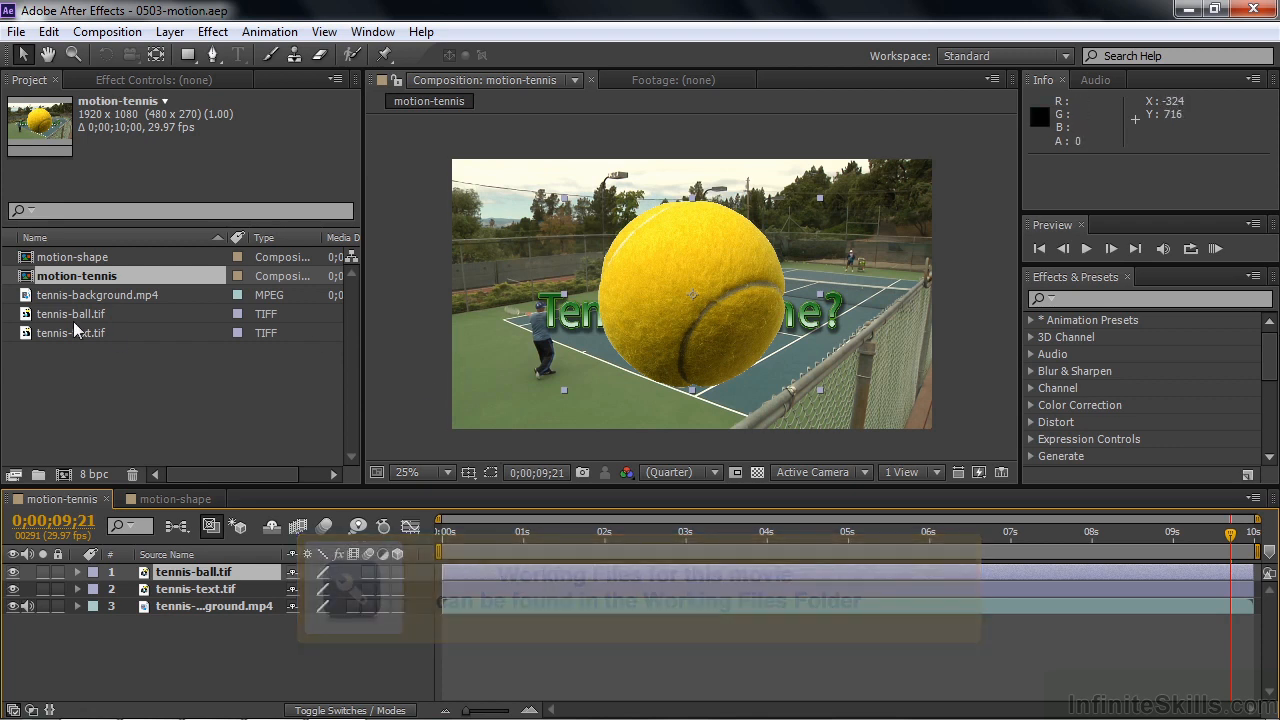
double_click(28, 259)
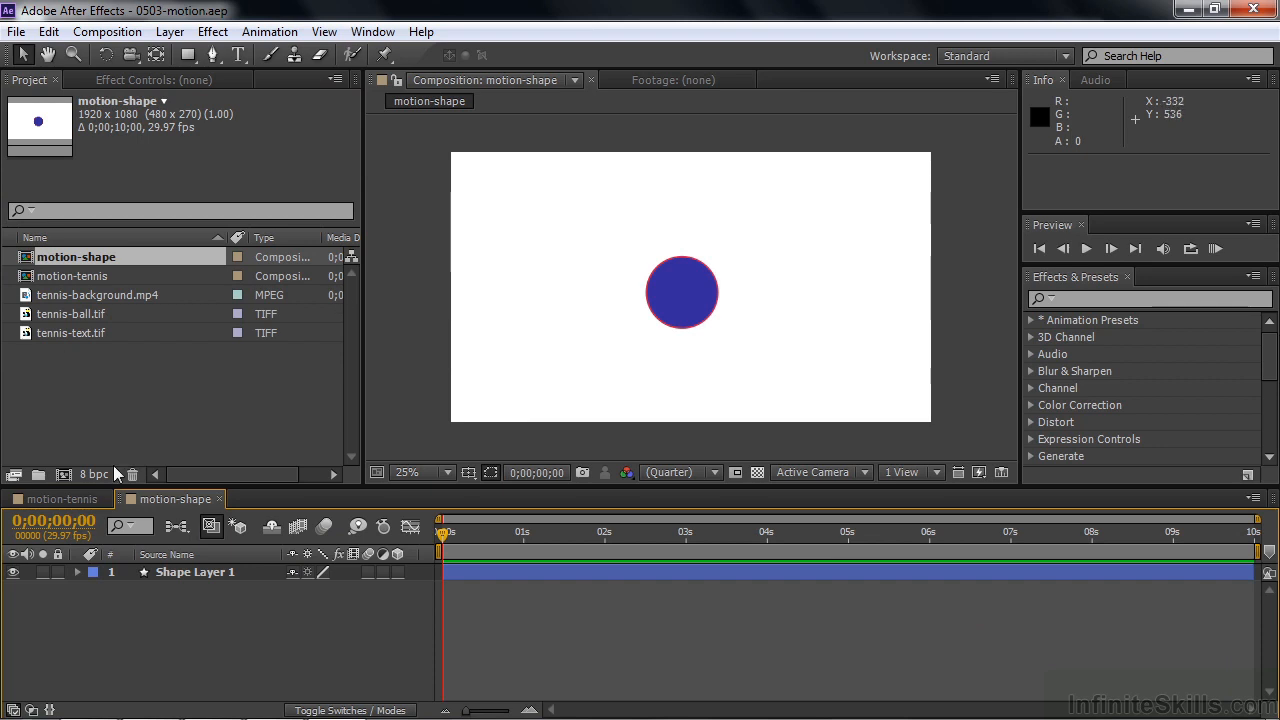
- Examine the Transform properties of Shape Layer 1 and those of its Ellipse 1 contents, and collapse the layer
left_click(81, 573)
left_click(78, 572)
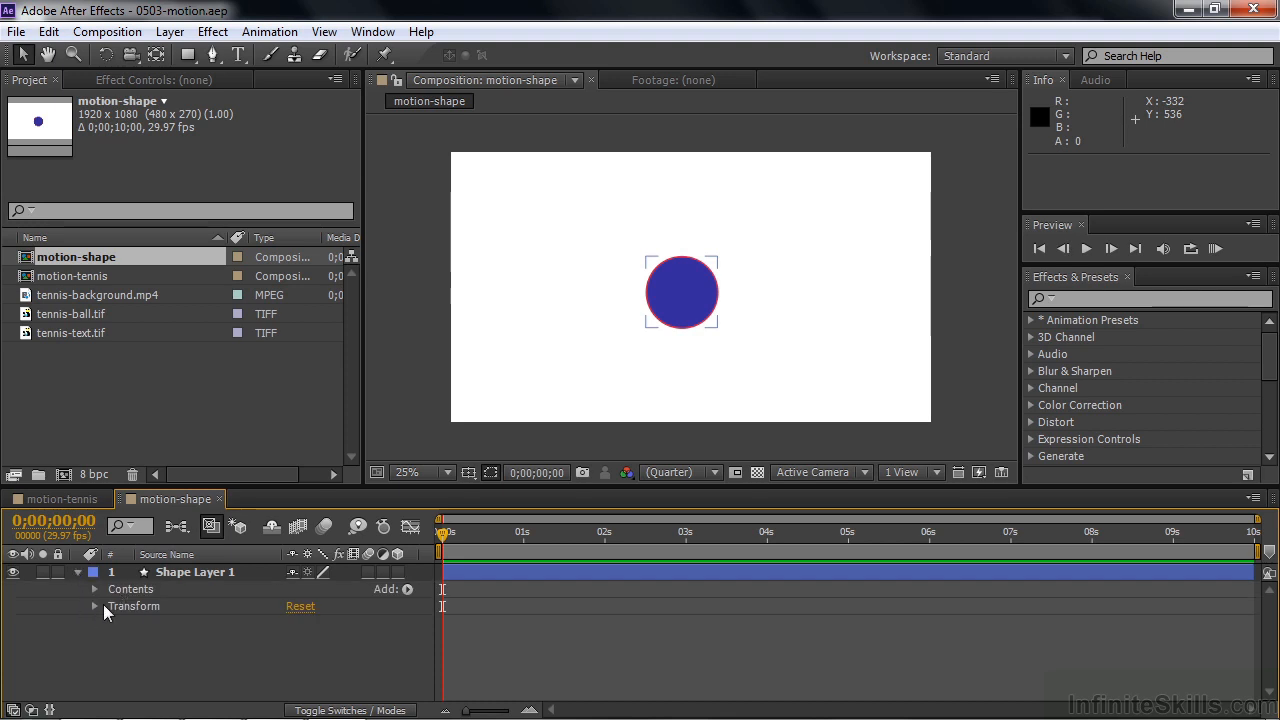
left_click(94, 606)
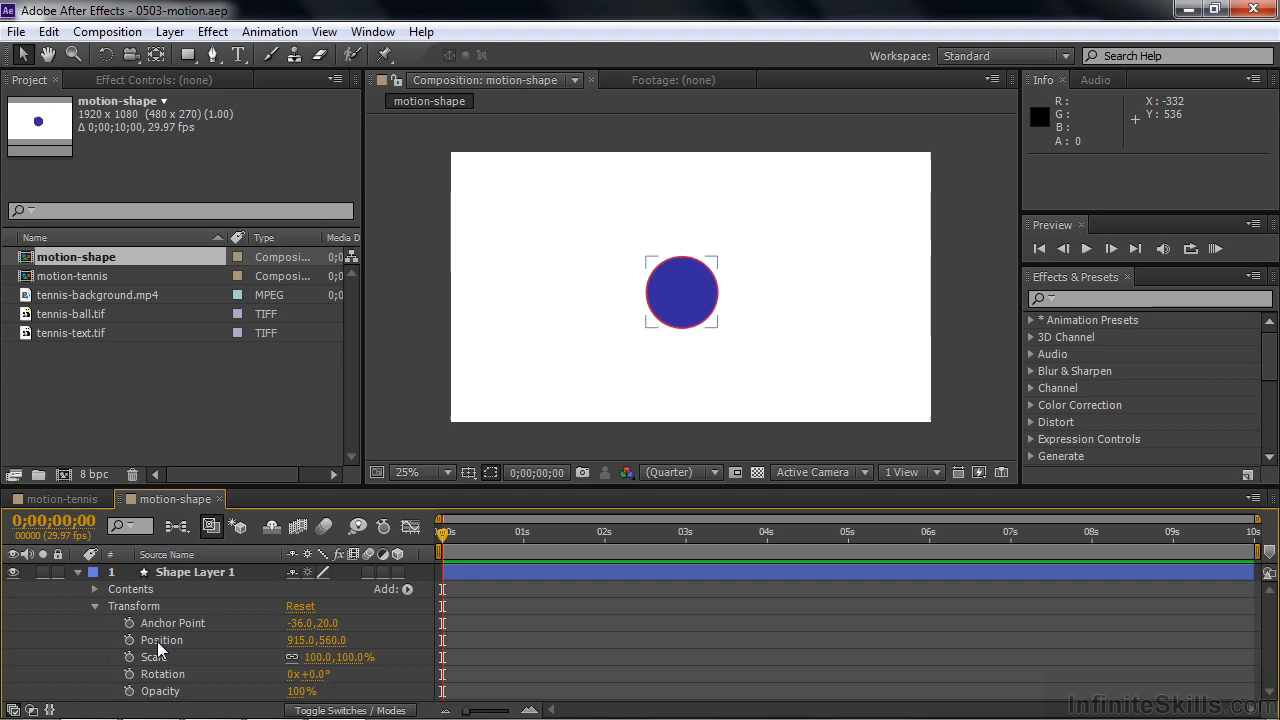
left_click(96, 606)
left_click(95, 589)
left_click(567, 376)
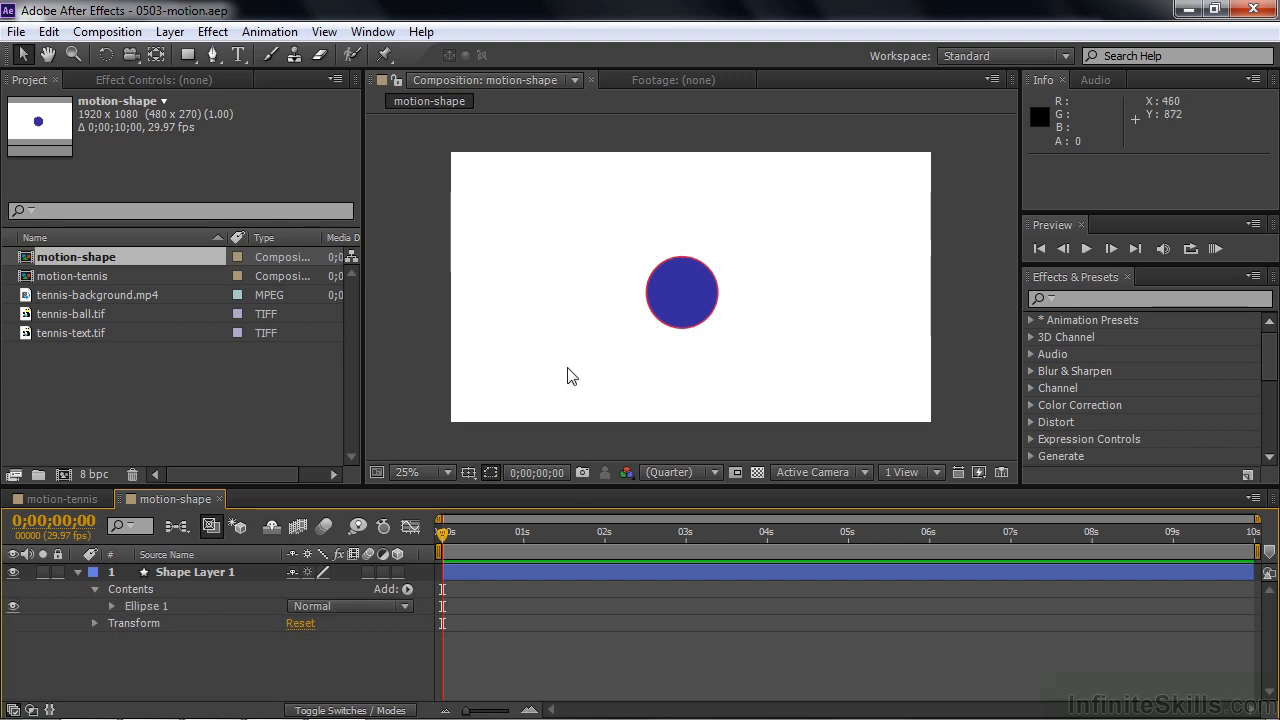
left_click(108, 604)
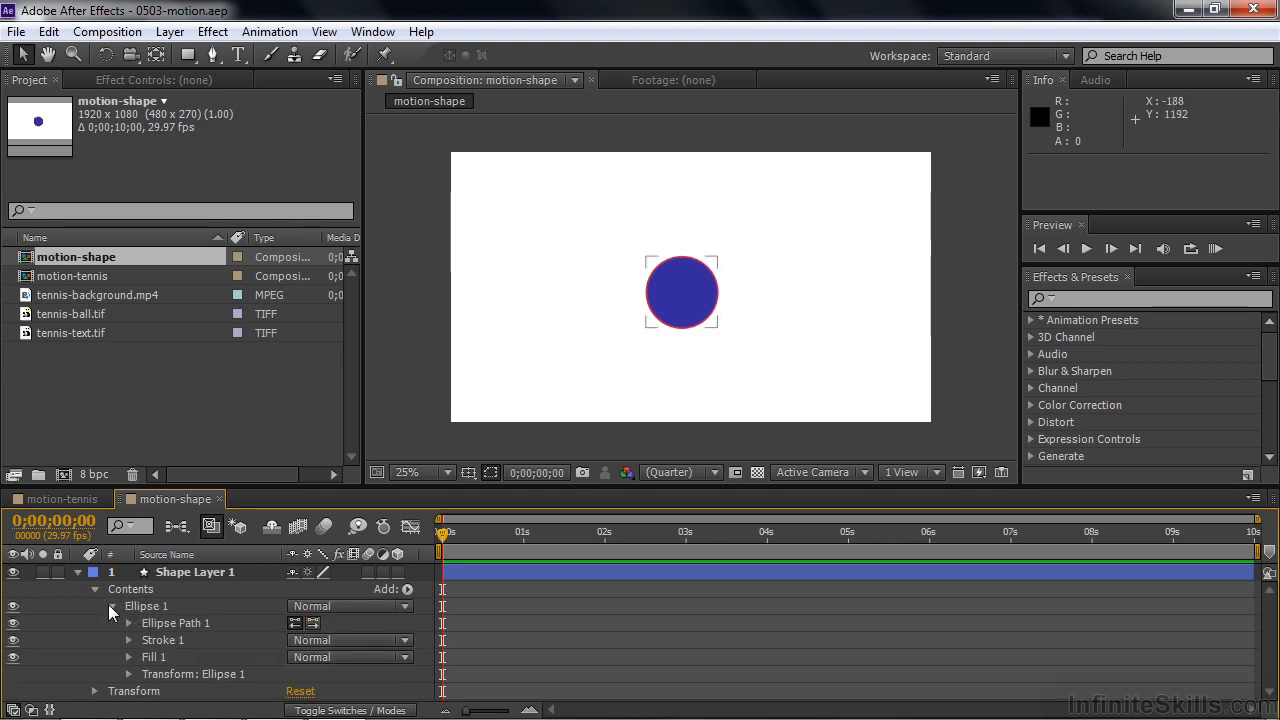
left_click(129, 675)
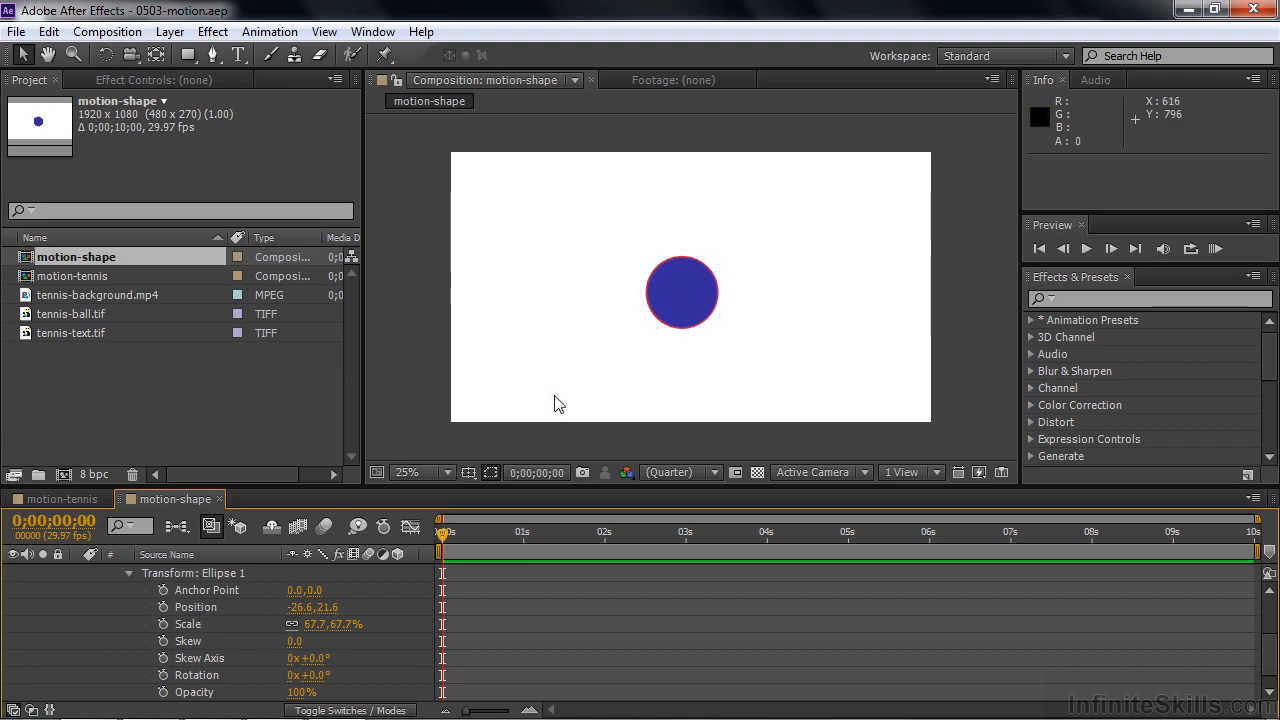
left_click(129, 574)
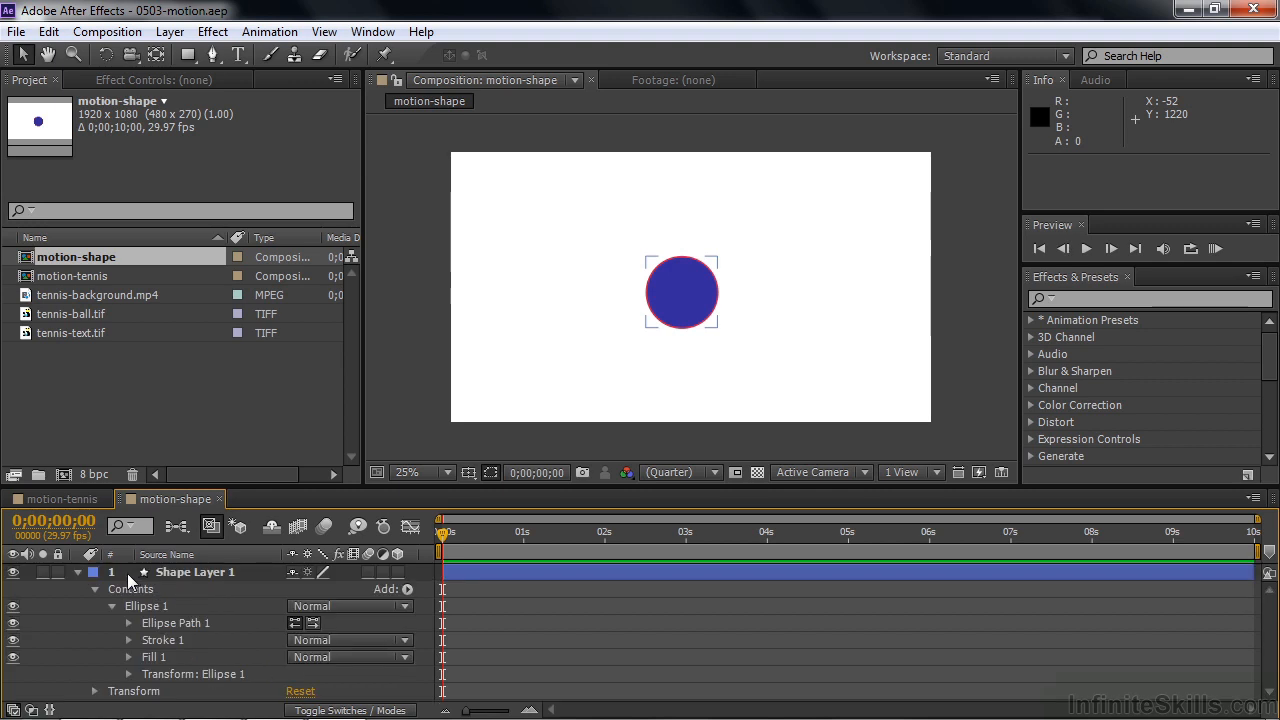
left_click(96, 590)
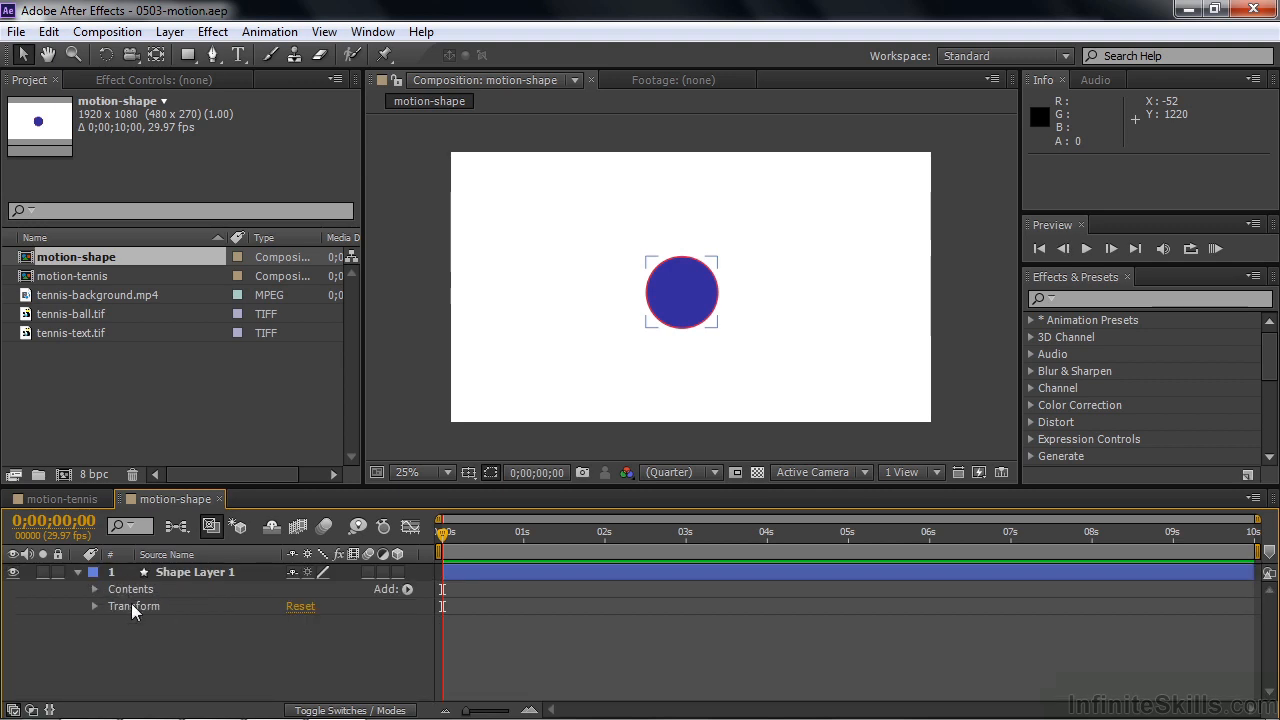
left_click(77, 572)
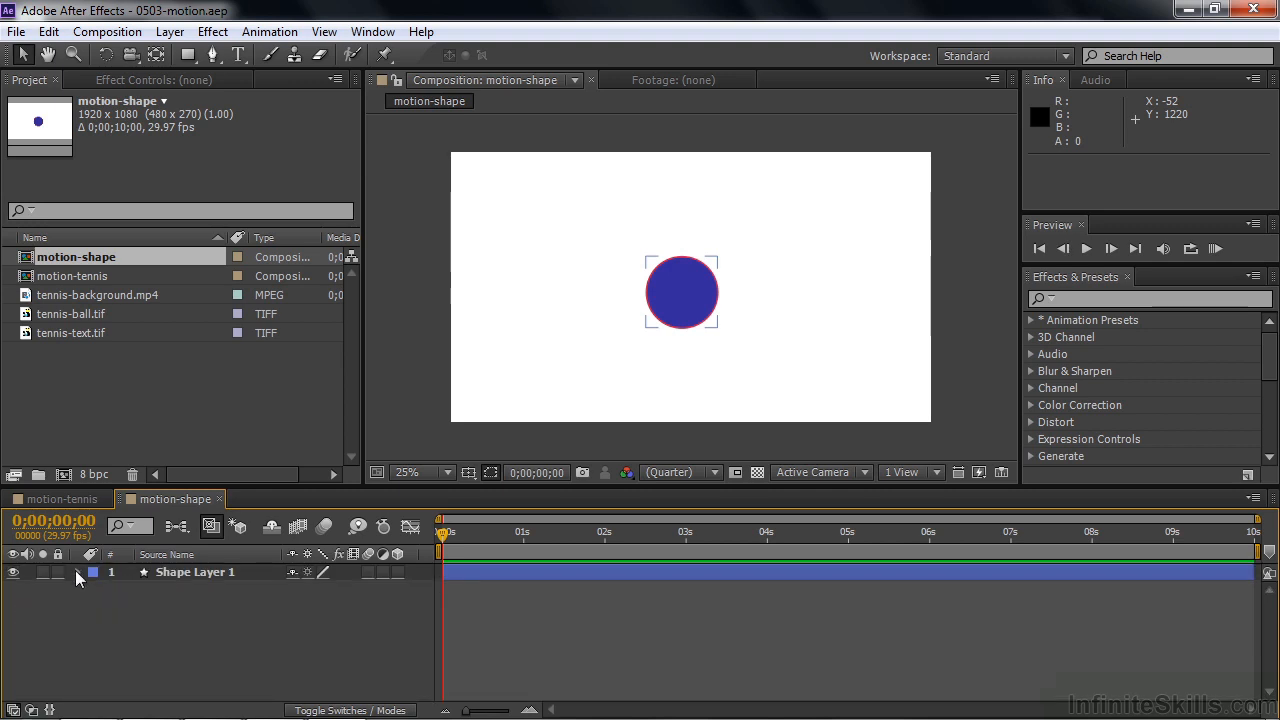
- Enable Position keyframing on Shape Layer 1 at 0;00;00;00 and move the circle to the composition's upper-left corner, about 159, 164
left_click(130, 573)
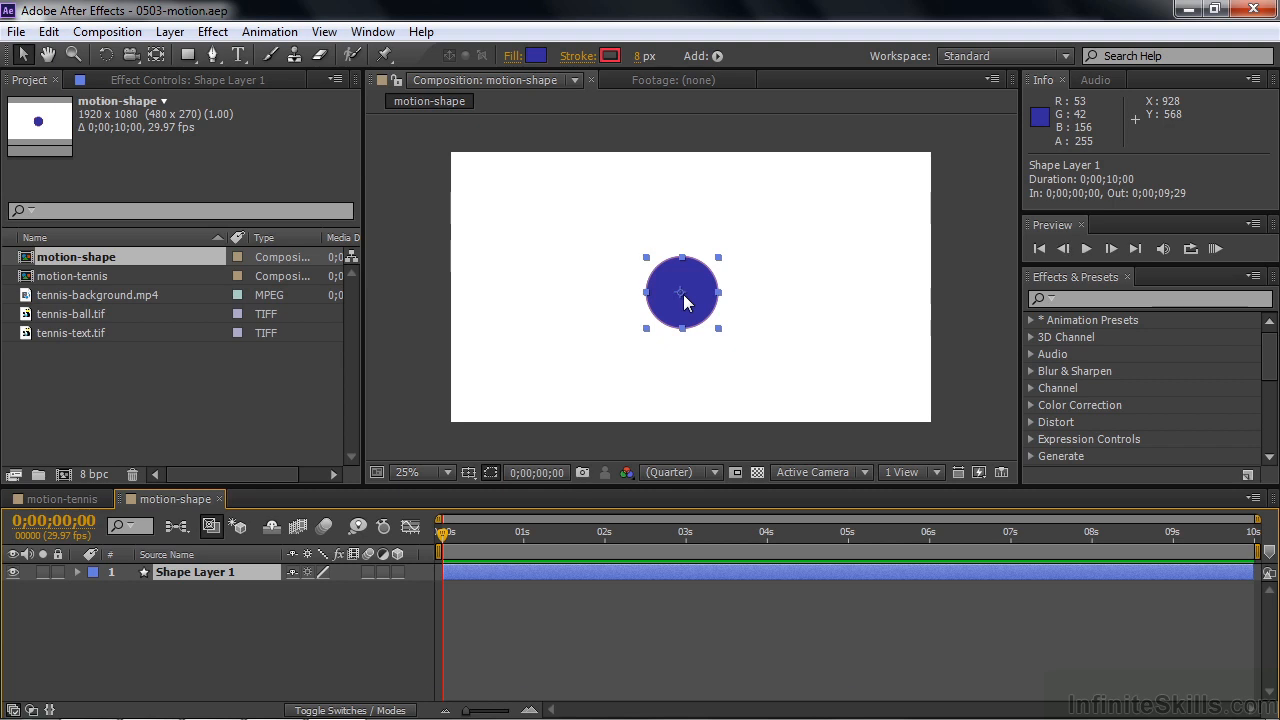
key("p")
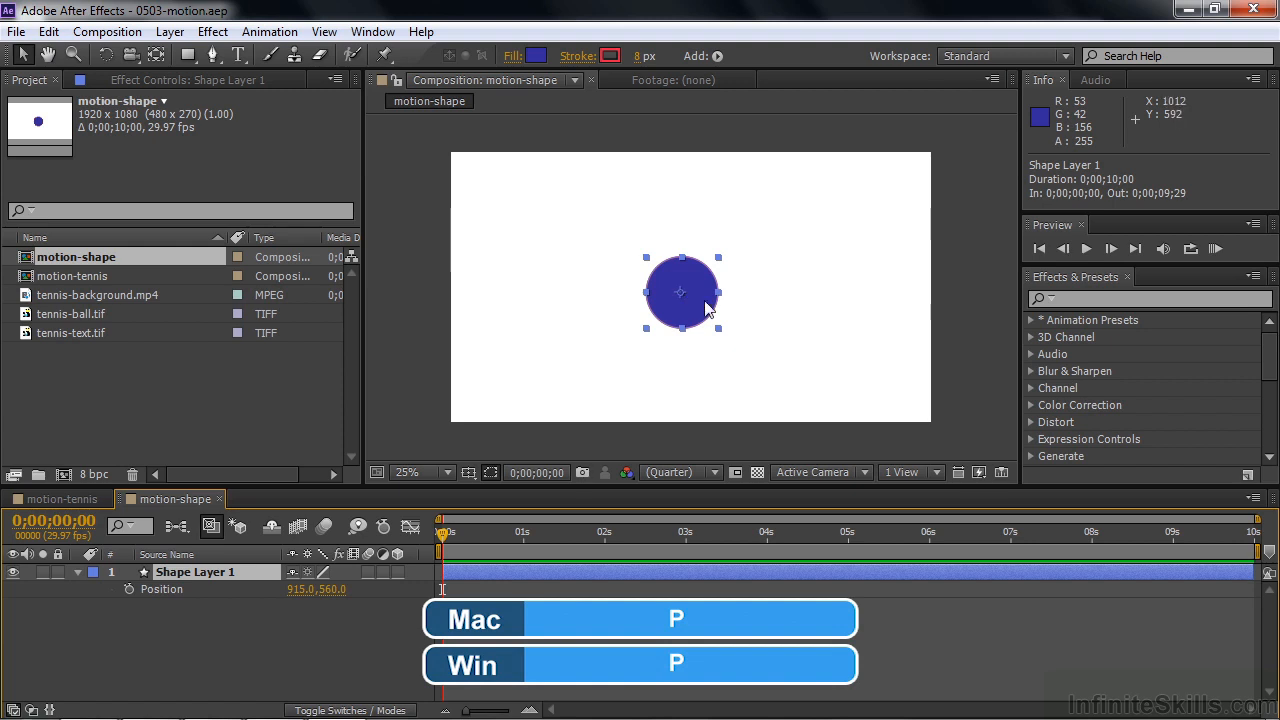
left_click(127, 589)
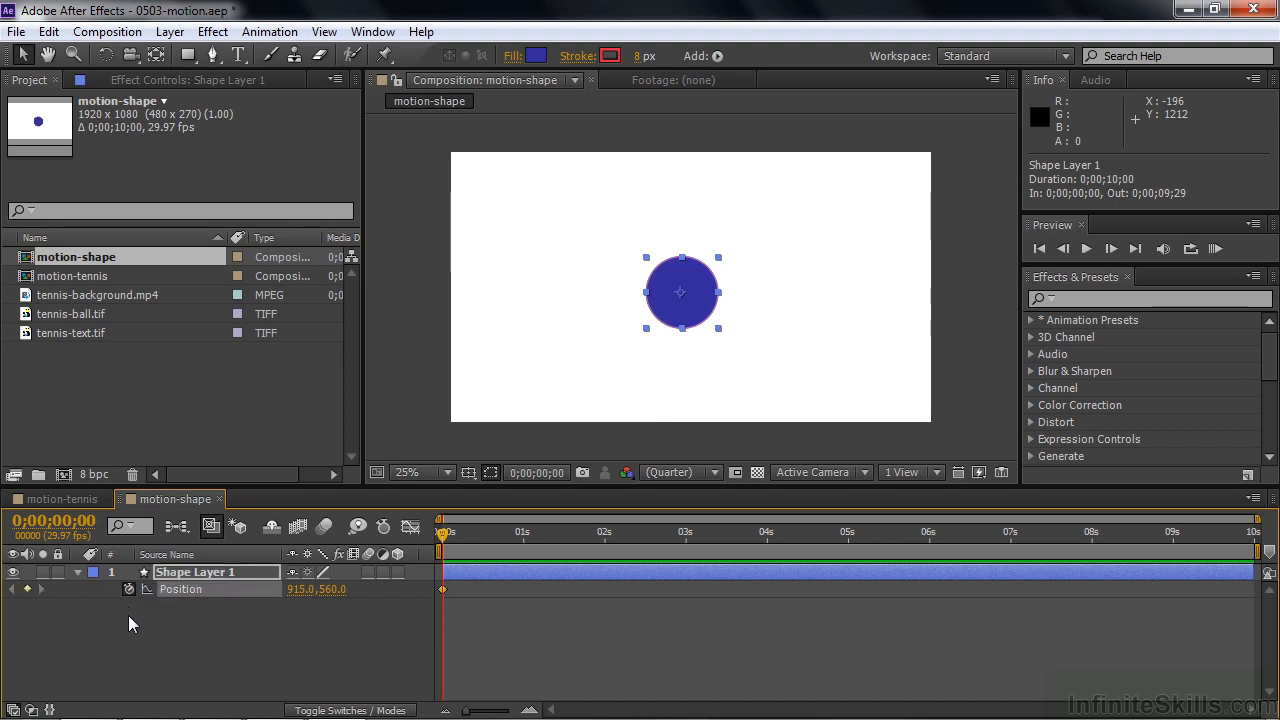
mouse_move(442, 592)
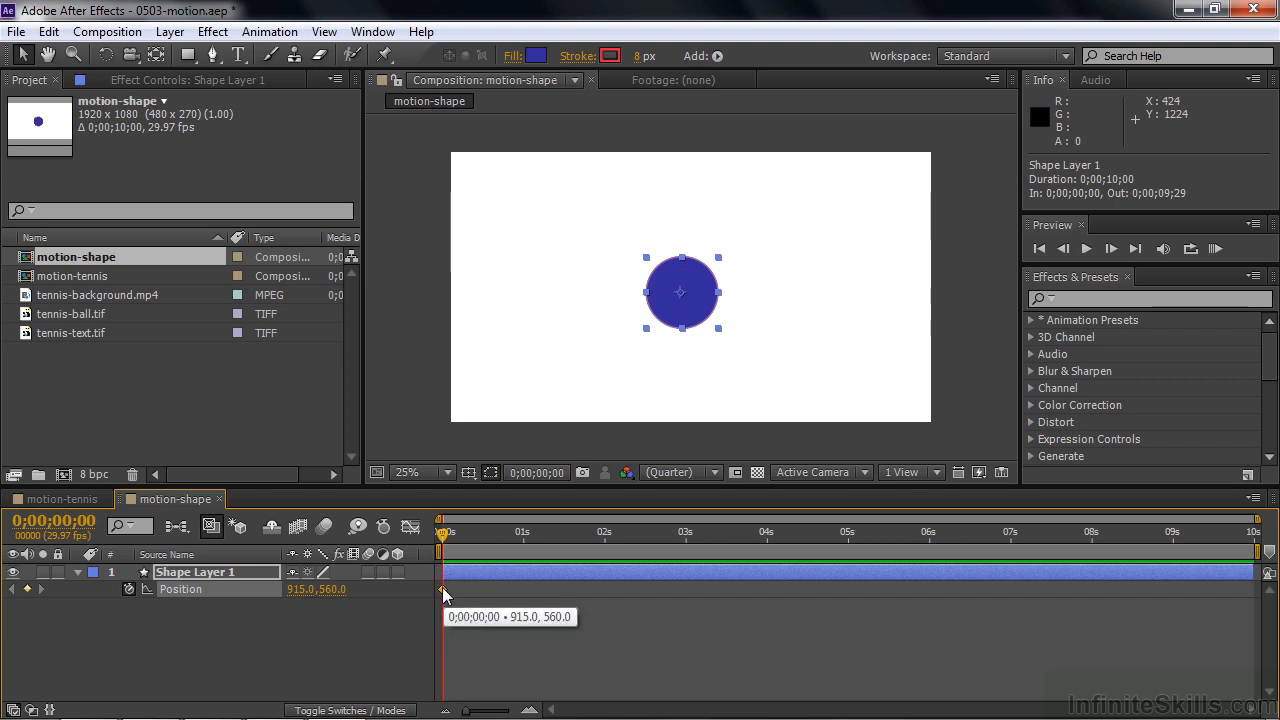
left_click_drag(691, 310, 506, 205)
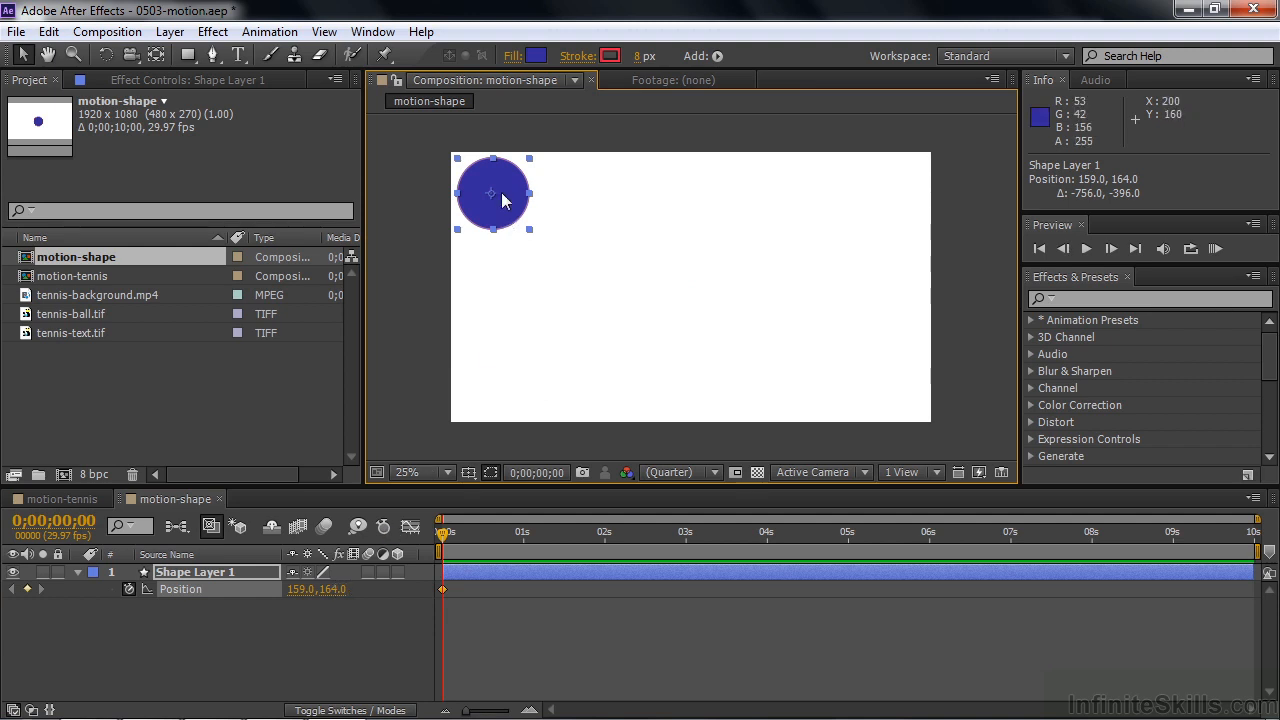
- Keyframe the circle in the frame's lower-right corner (about 1755, 928) at 0;00;01;28 and upper-right corner (about 1751, 156) at 0;00;03;28
left_click_drag(443, 531, 600, 533)
left_click_drag(509, 191, 905, 386)
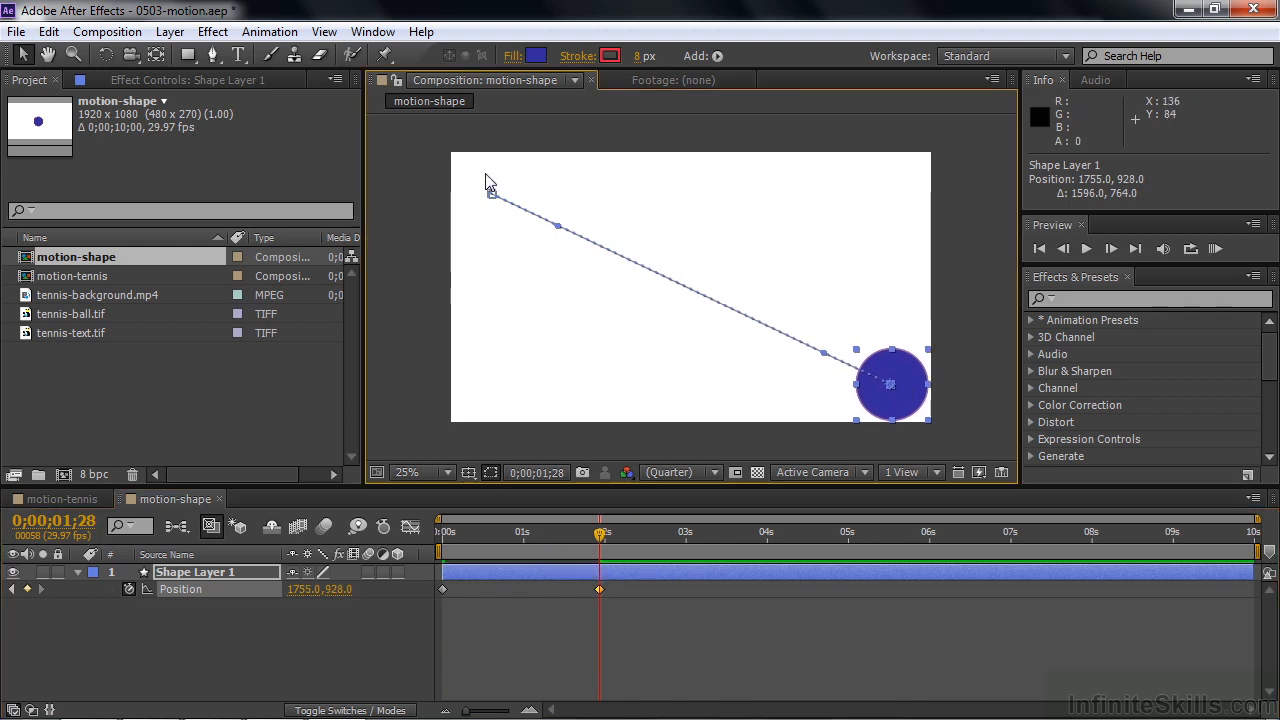
left_click(576, 547)
left_click_drag(574, 548, 762, 545)
left_click_drag(904, 394, 898, 197)
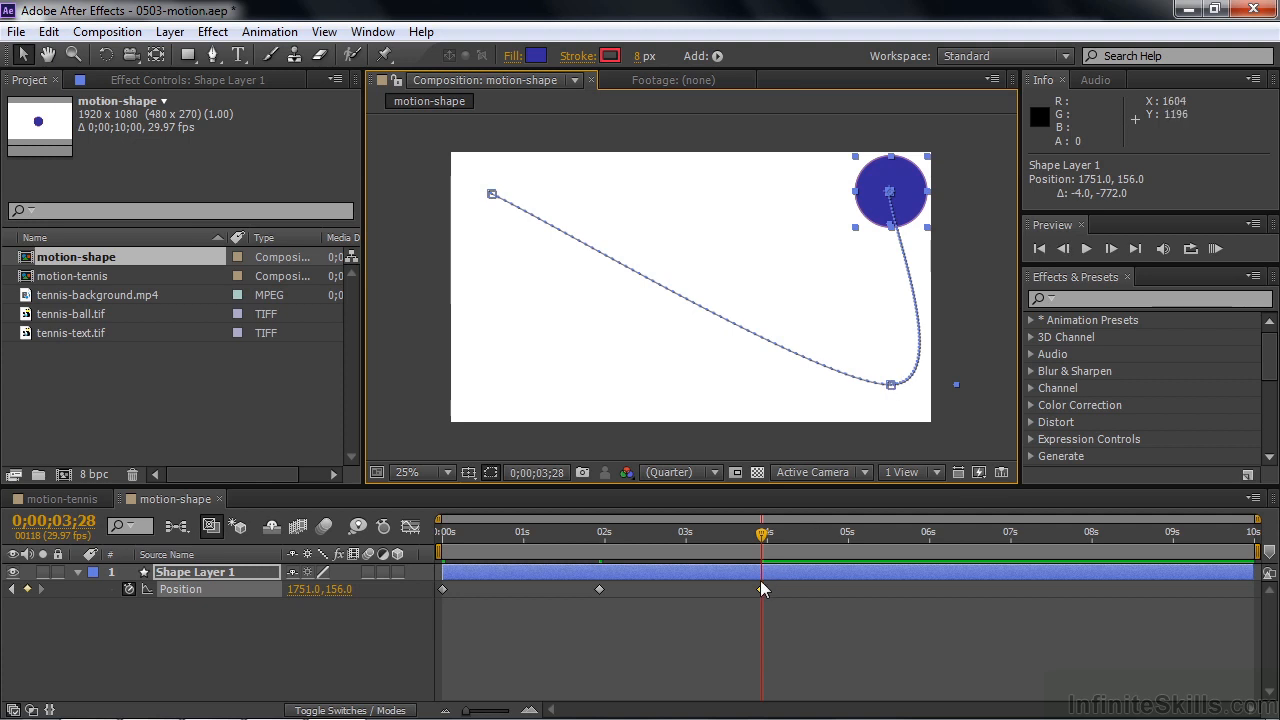
left_click(600, 590)
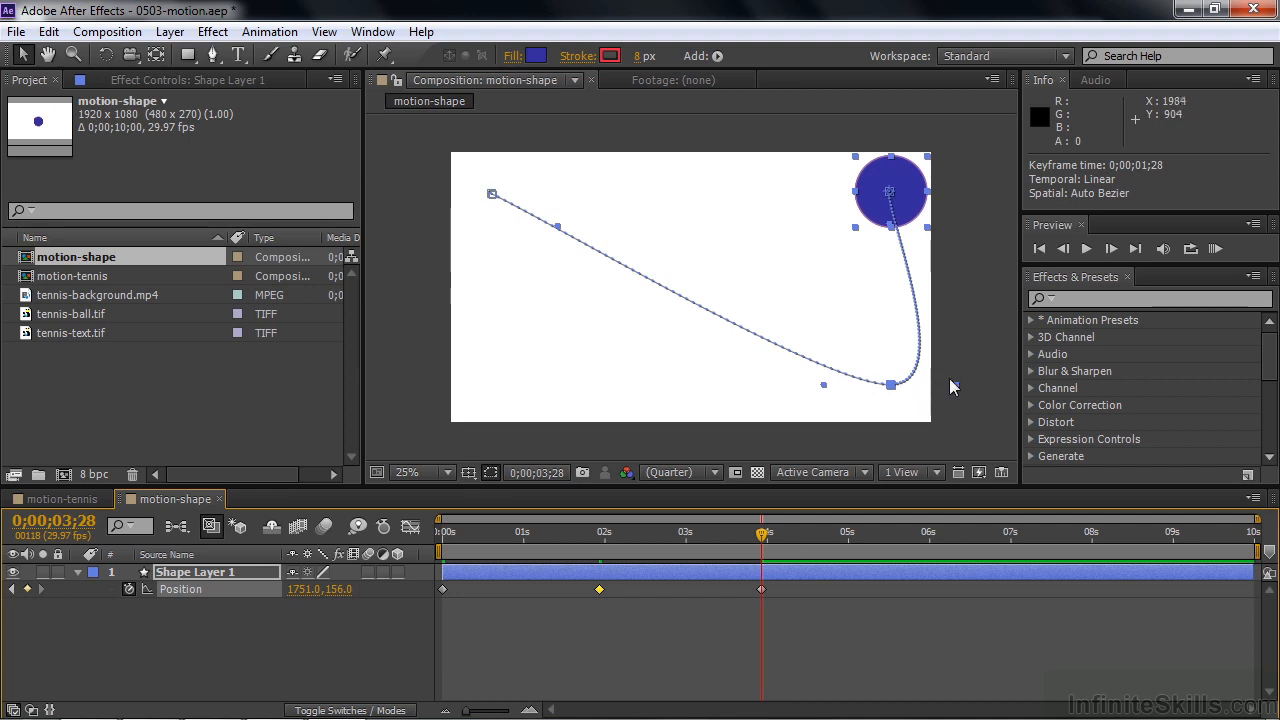
- Keyframe the circle in the frame's lower-left corner (about 155, 916) at 0;00;06;02 and at its top centre (about 919, 144) at 0;00;08;00
left_click_drag(763, 534, 937, 543)
left_click_drag(894, 194, 502, 391)
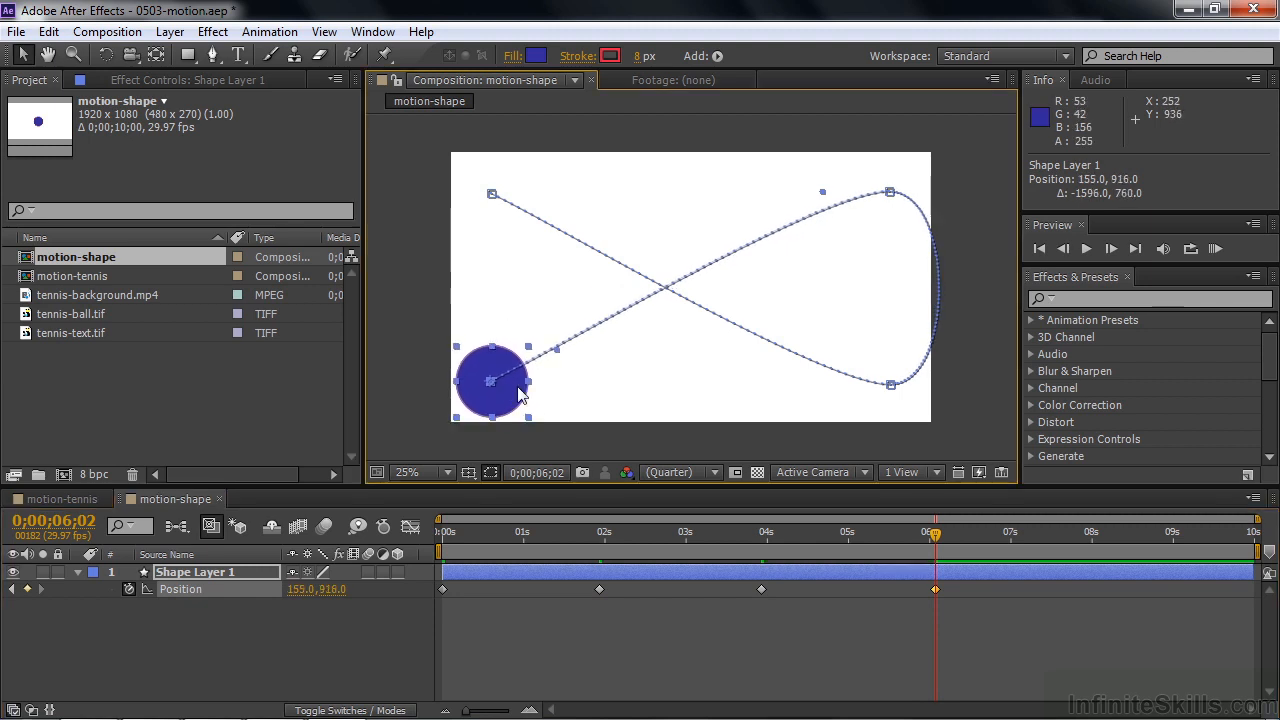
left_click_drag(937, 531, 1092, 533)
left_click_drag(502, 394, 693, 202)
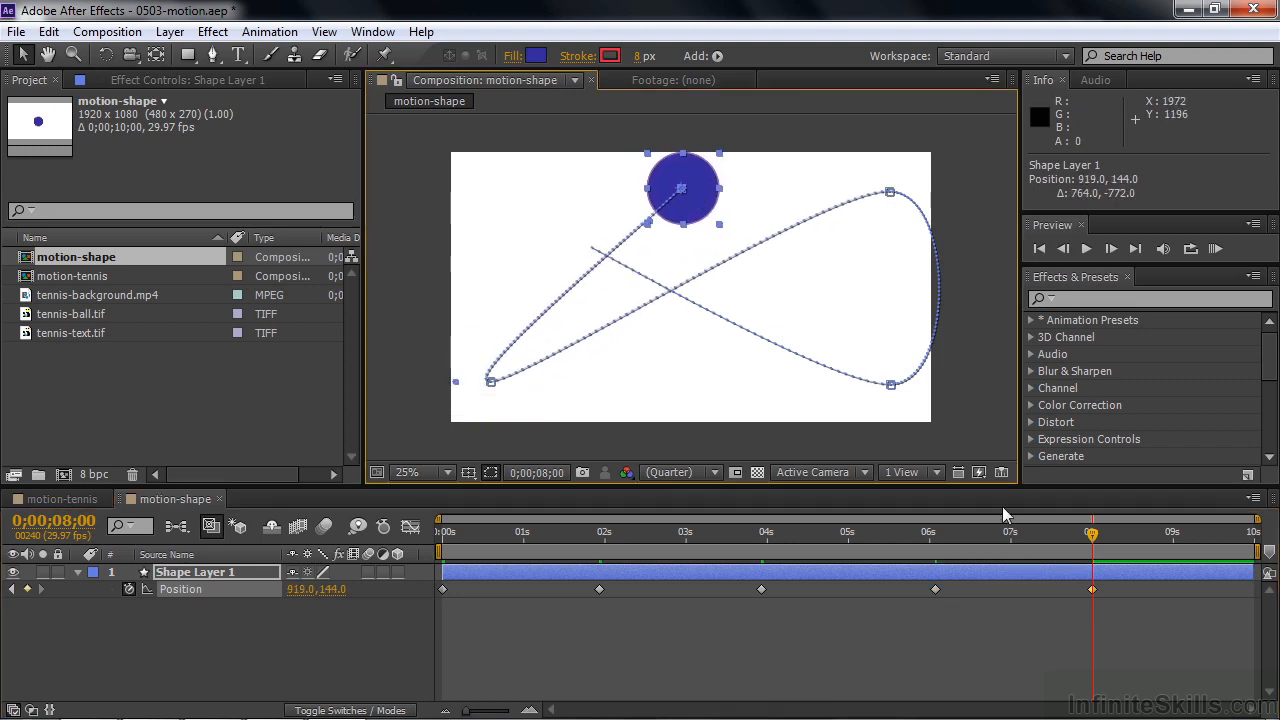
- Keyframe the circle at the frame's bottom centre (about 967, 916) at 0;00;09;27 and preview the animation from the start
left_click_drag(1093, 540, 1247, 540)
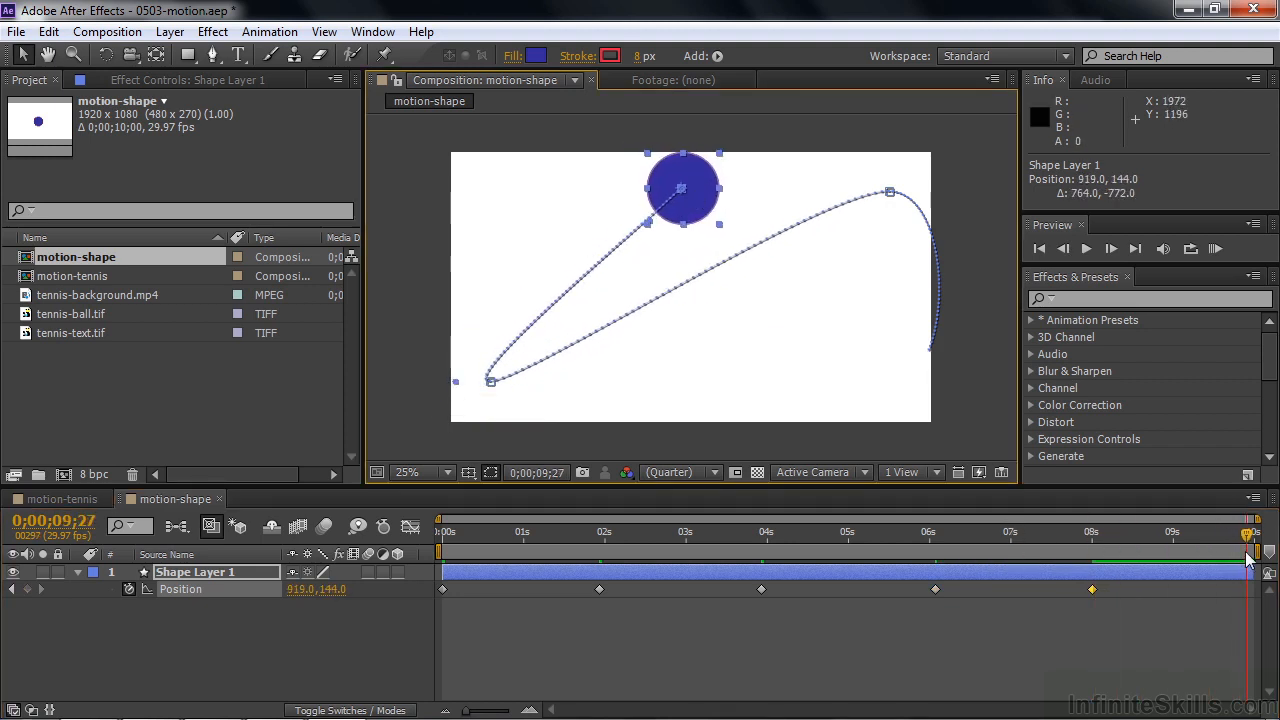
left_click_drag(686, 207, 698, 398)
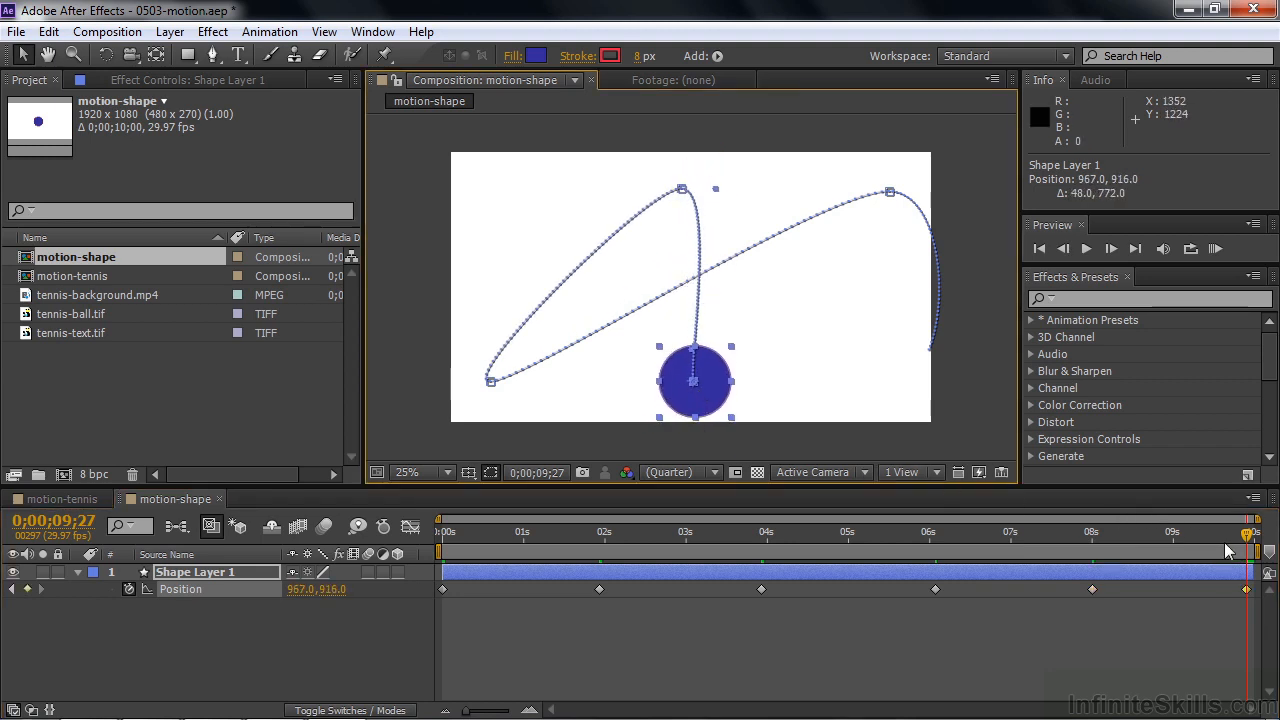
left_click_drag(1247, 536, 430, 546)
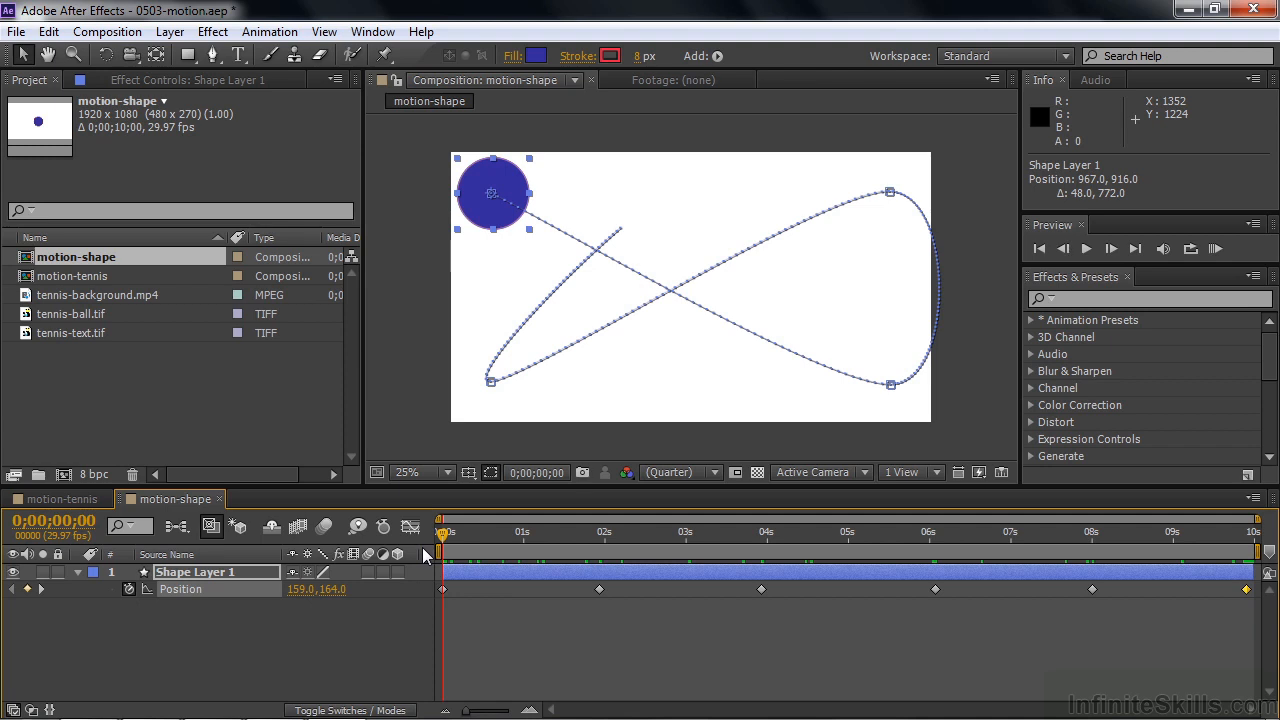
key("space")
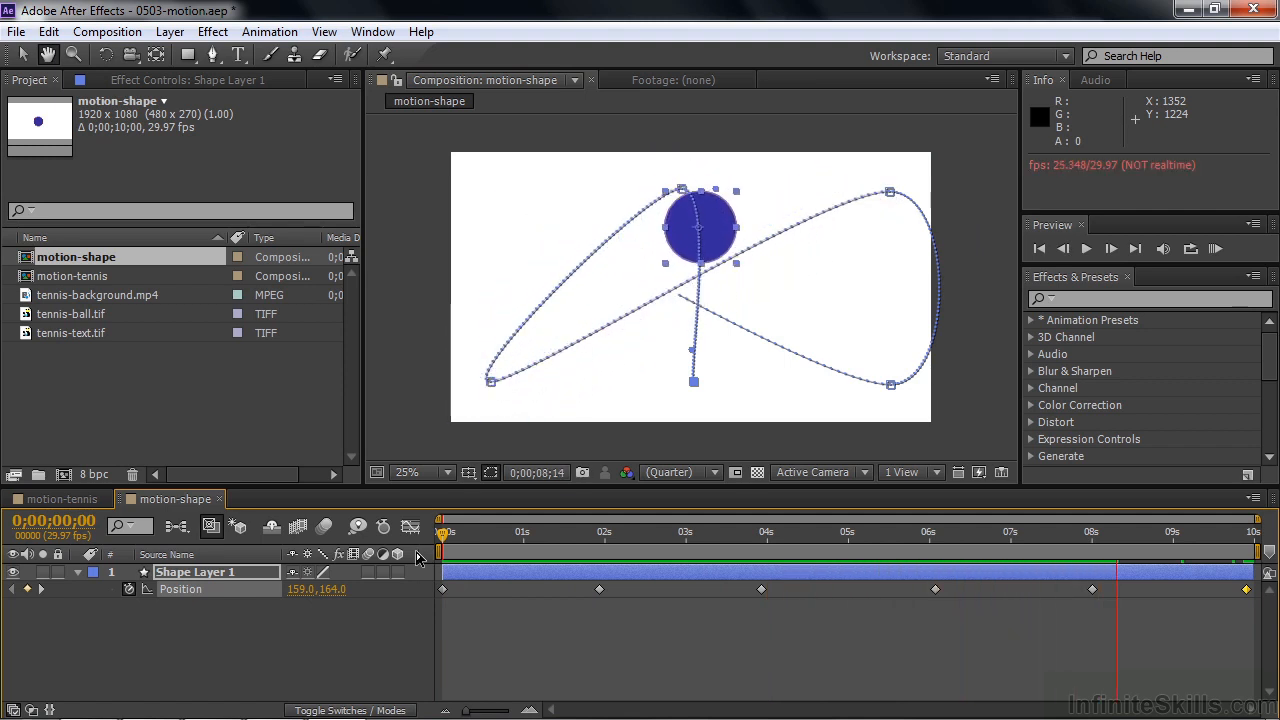
key("space")
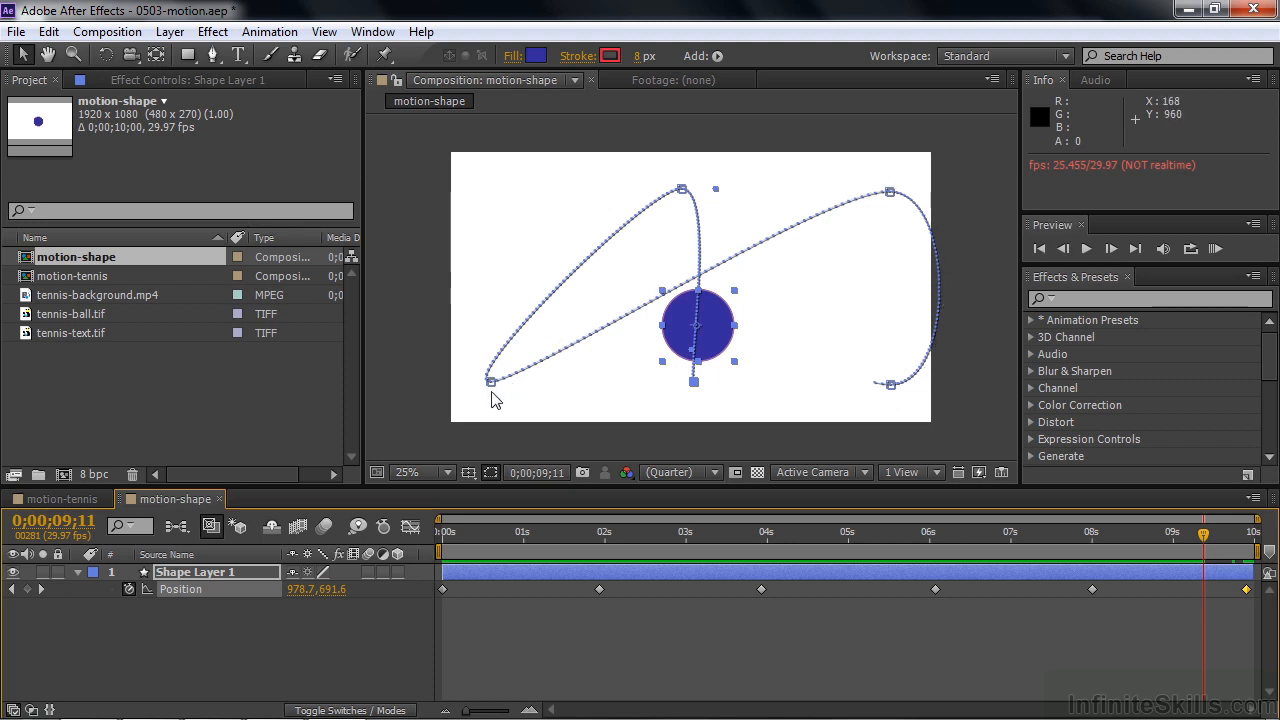
- Check the Motion Path options in the Display preferences and dismiss the dialog without applying anything
left_click(53, 33)
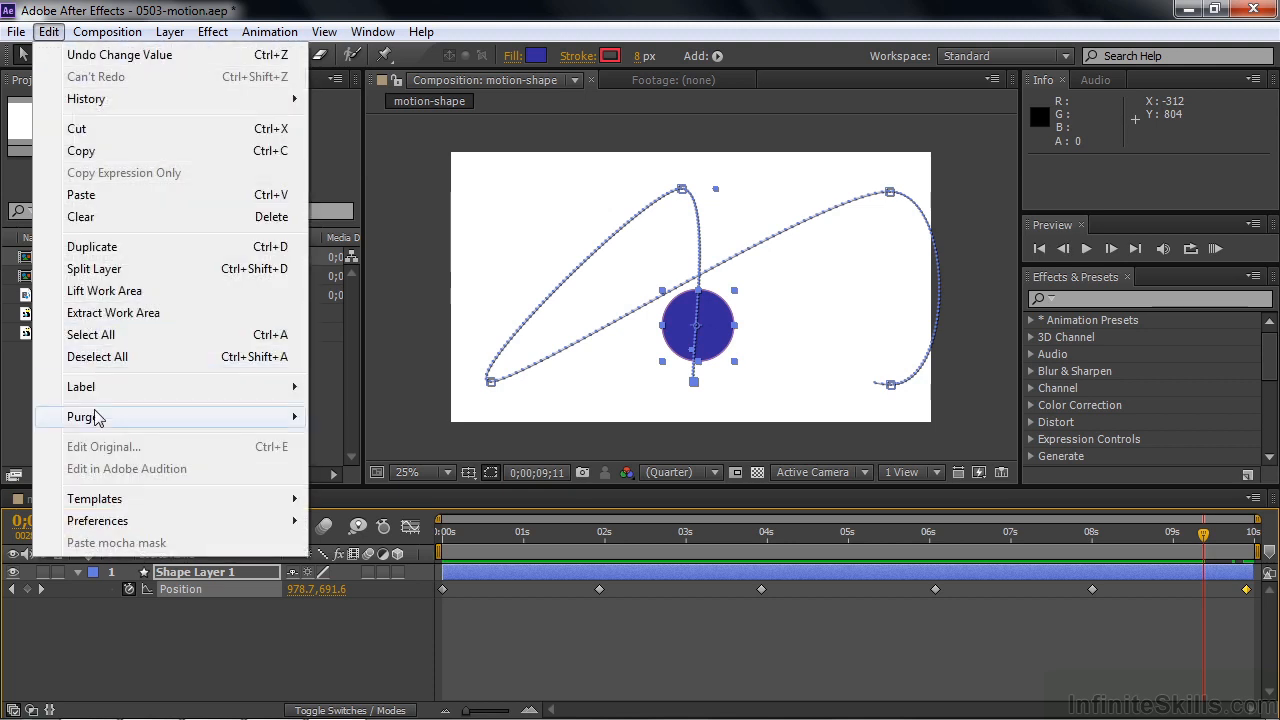
mouse_move(120, 528)
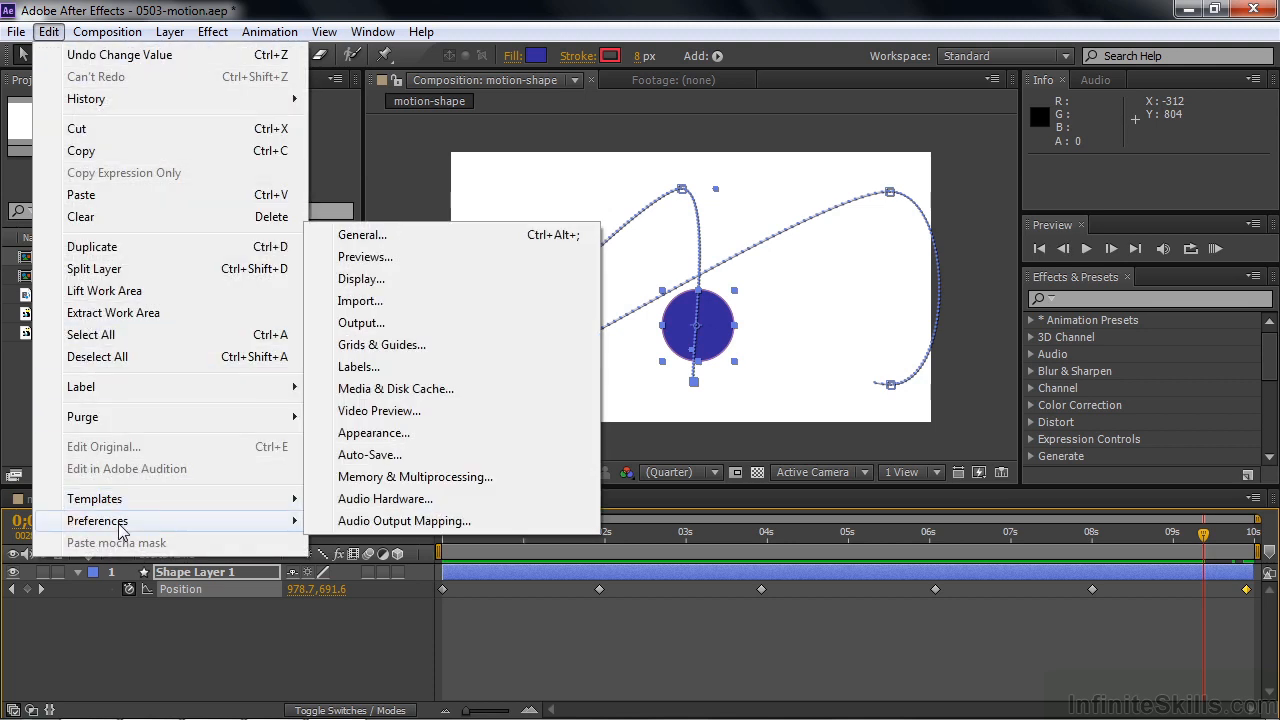
left_click(369, 278)
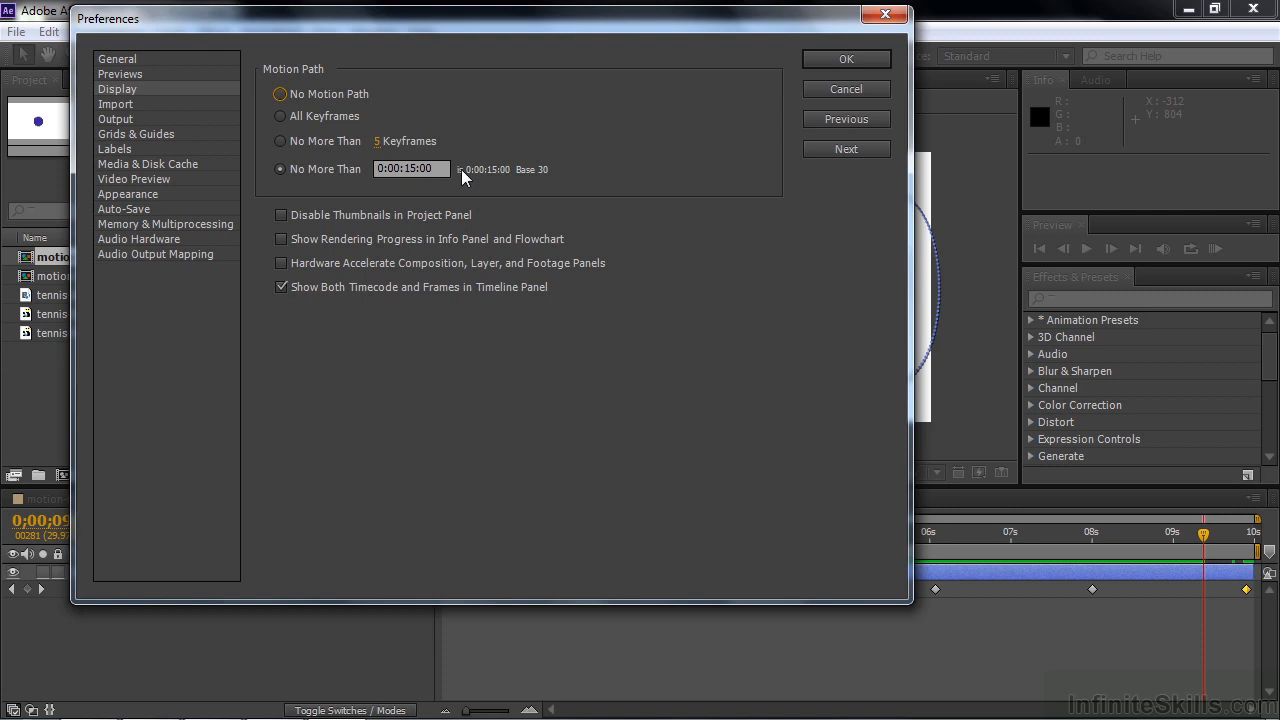
left_click(861, 88)
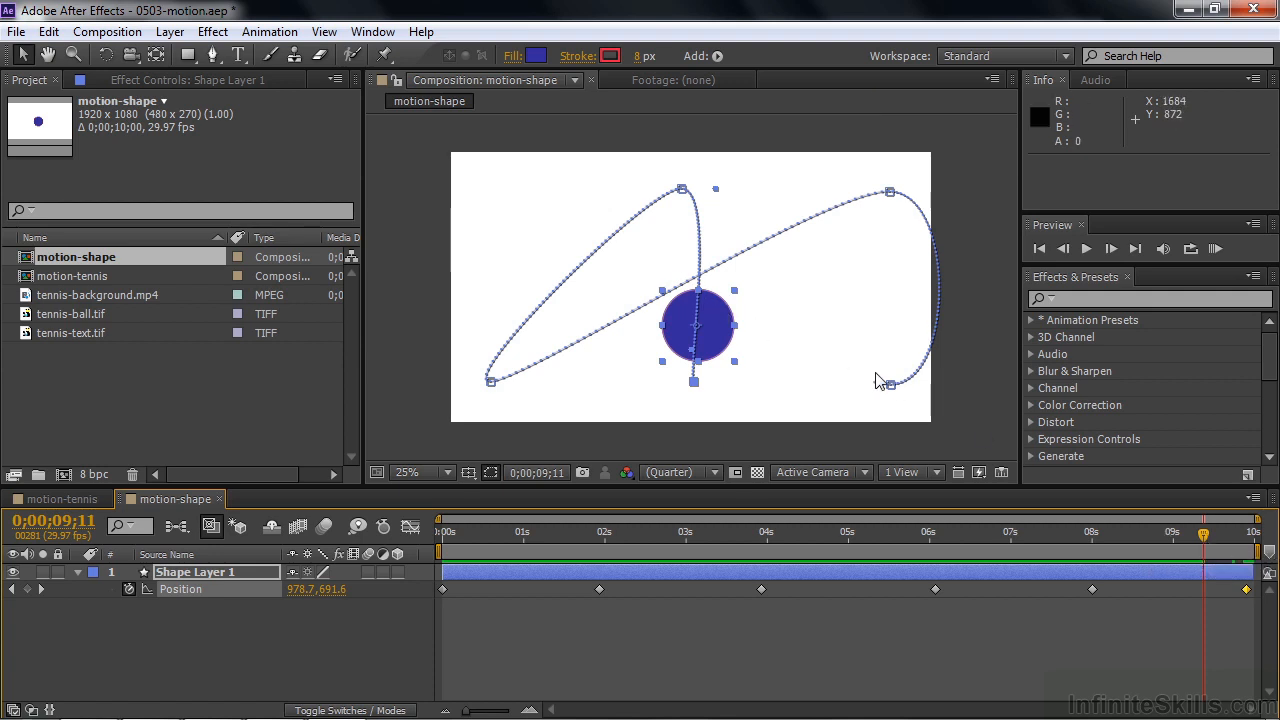
- Inspect the motion path at the 0;00;01;28 and 0;00;08;00 Position keyframes, and return the current time to 0;00;00;00
left_click_drag(1207, 541, 988, 604)
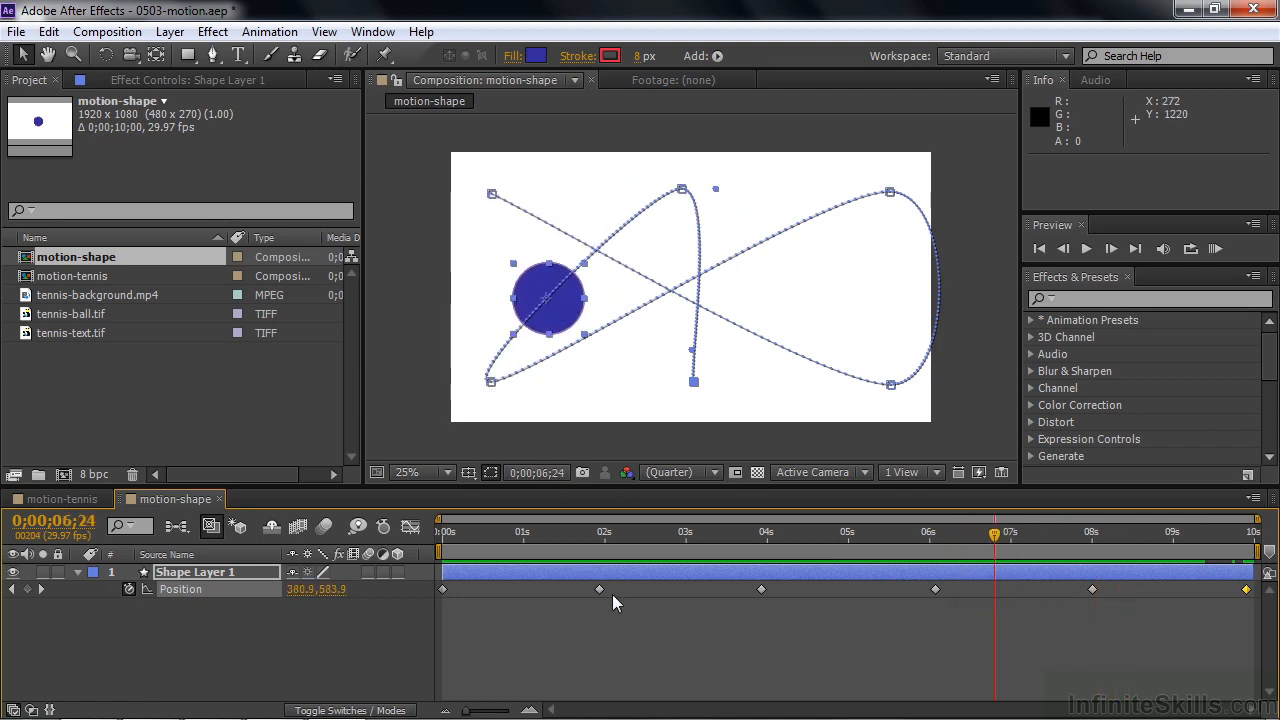
mouse_move(600, 589)
left_click(599, 589)
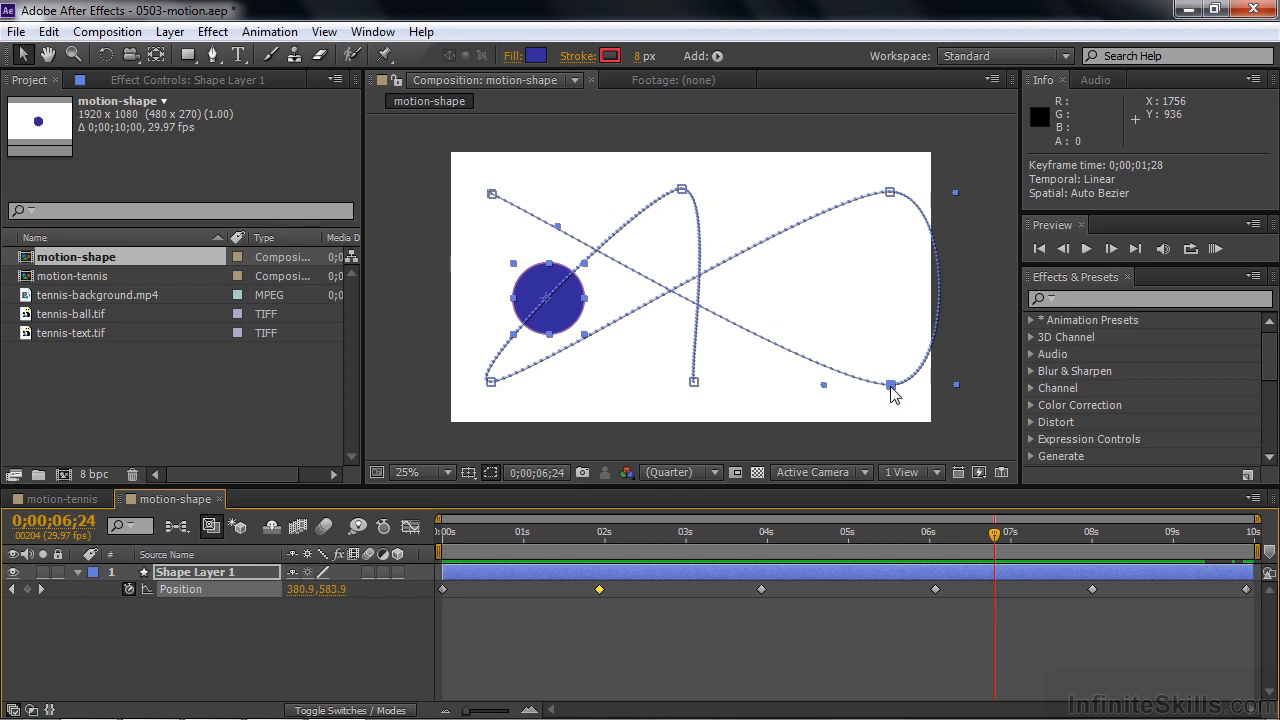
left_click(1093, 589)
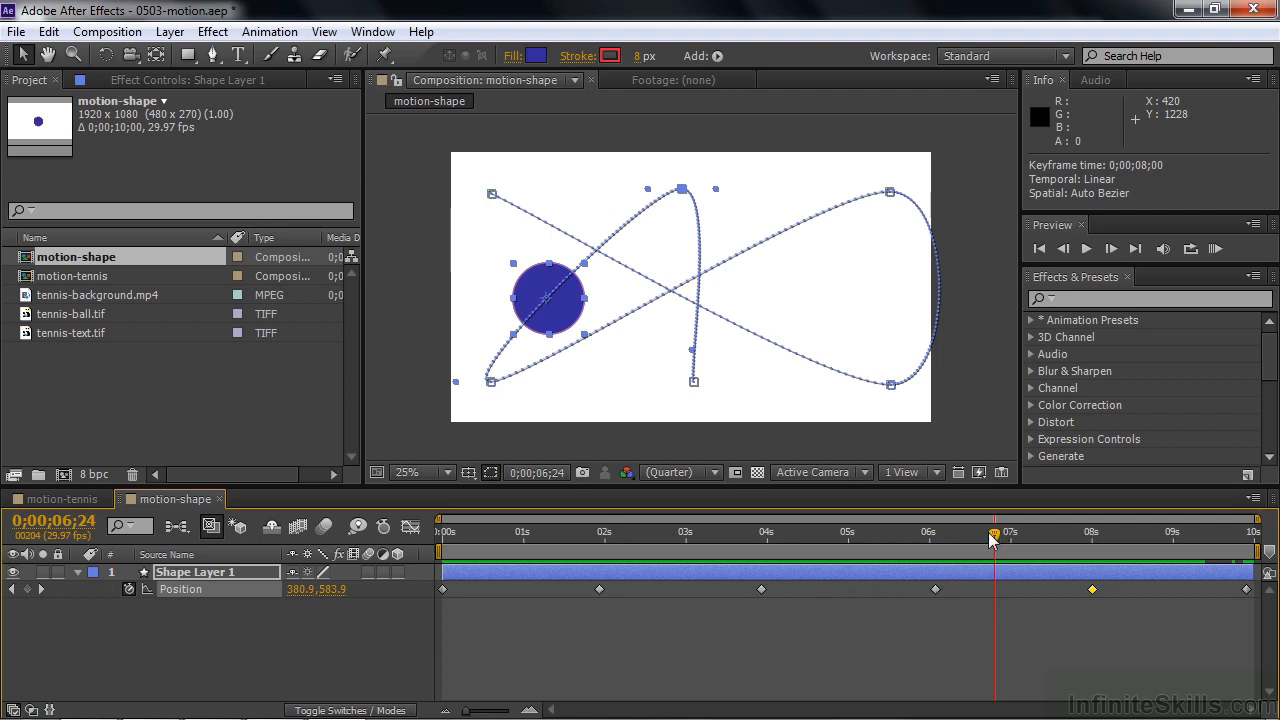
left_click_drag(993, 537, 660, 546)
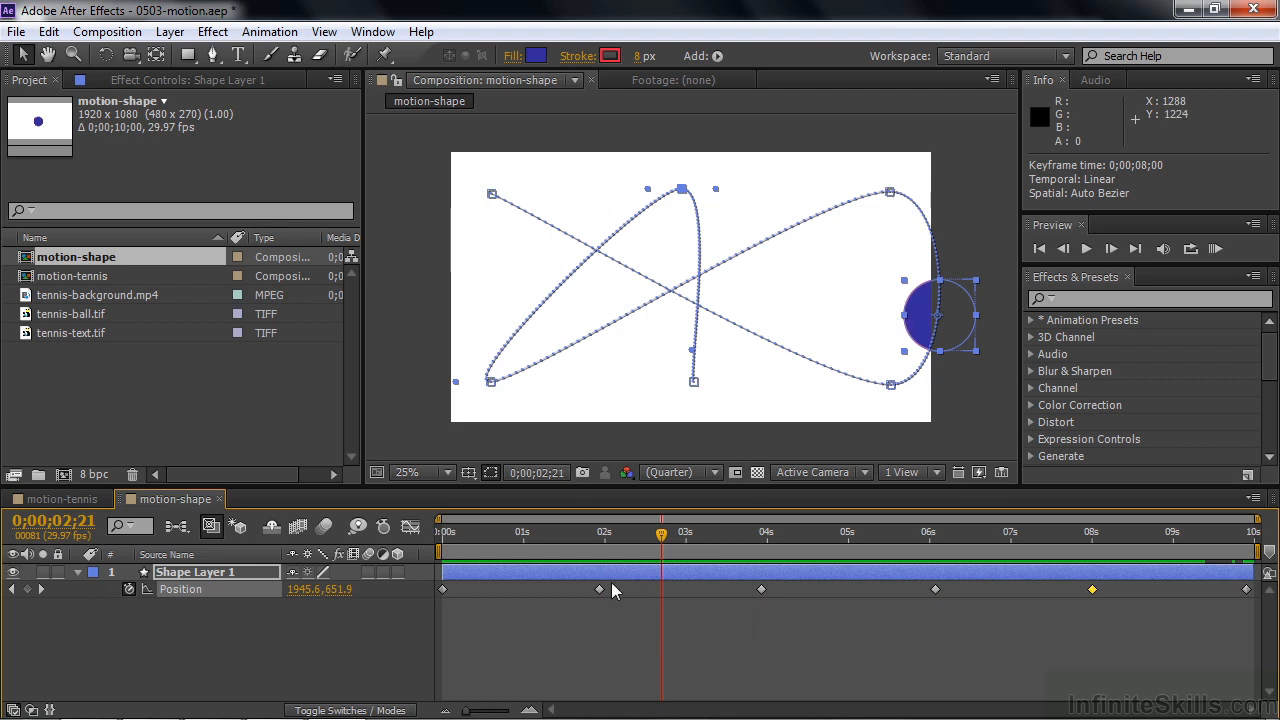
left_click_drag(676, 540, 600, 548)
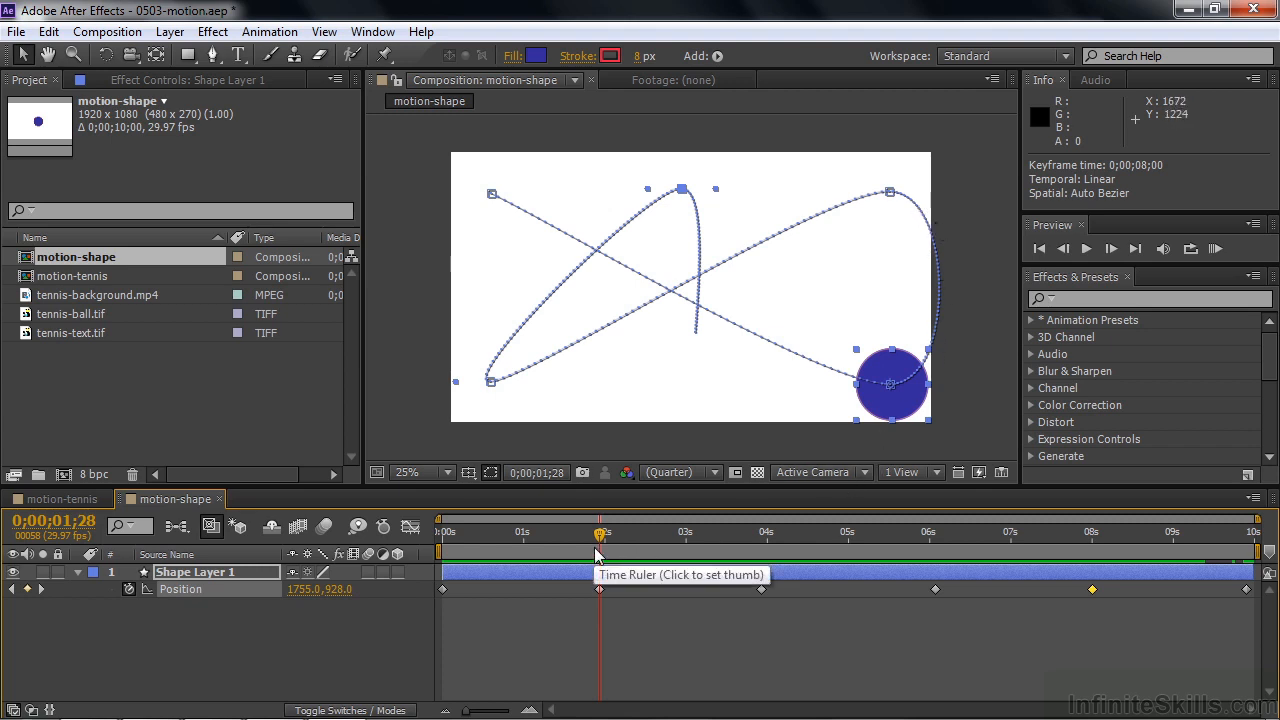
left_click_drag(600, 536, 443, 540)
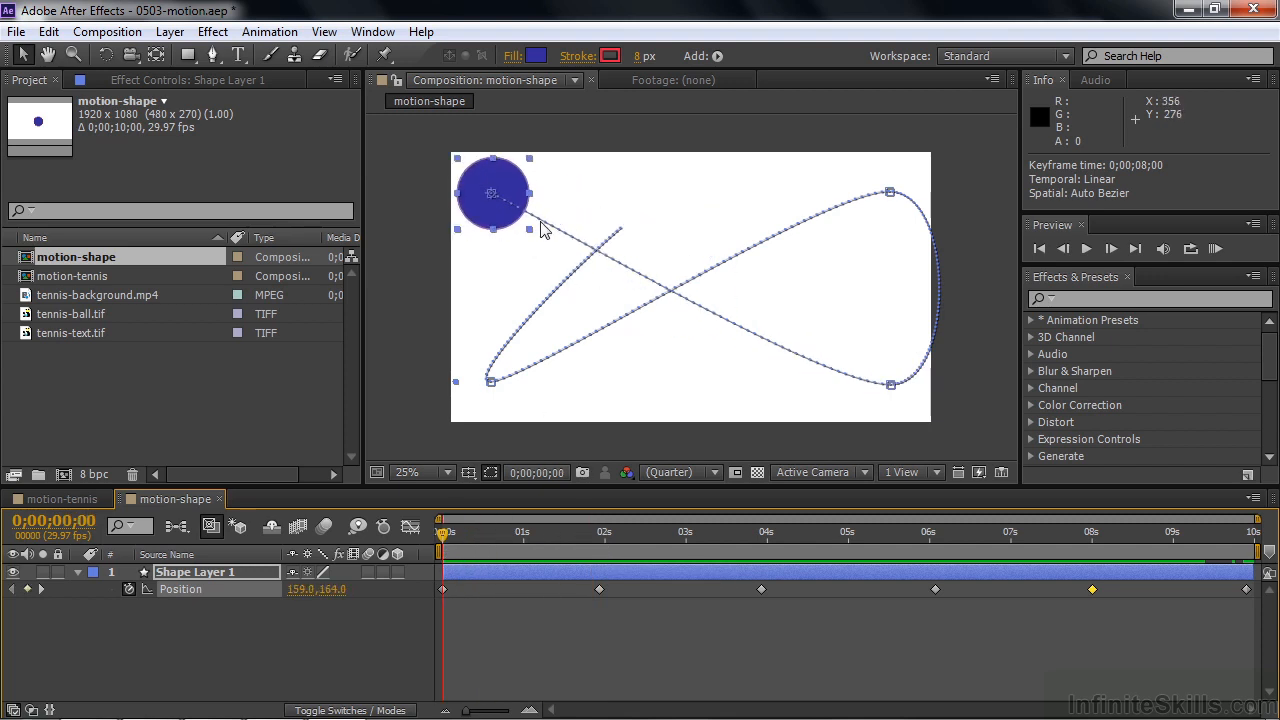
- Preview the animation, and move the second Position keyframe from 0;00;01;28 to 0;00;00;23
key("space")
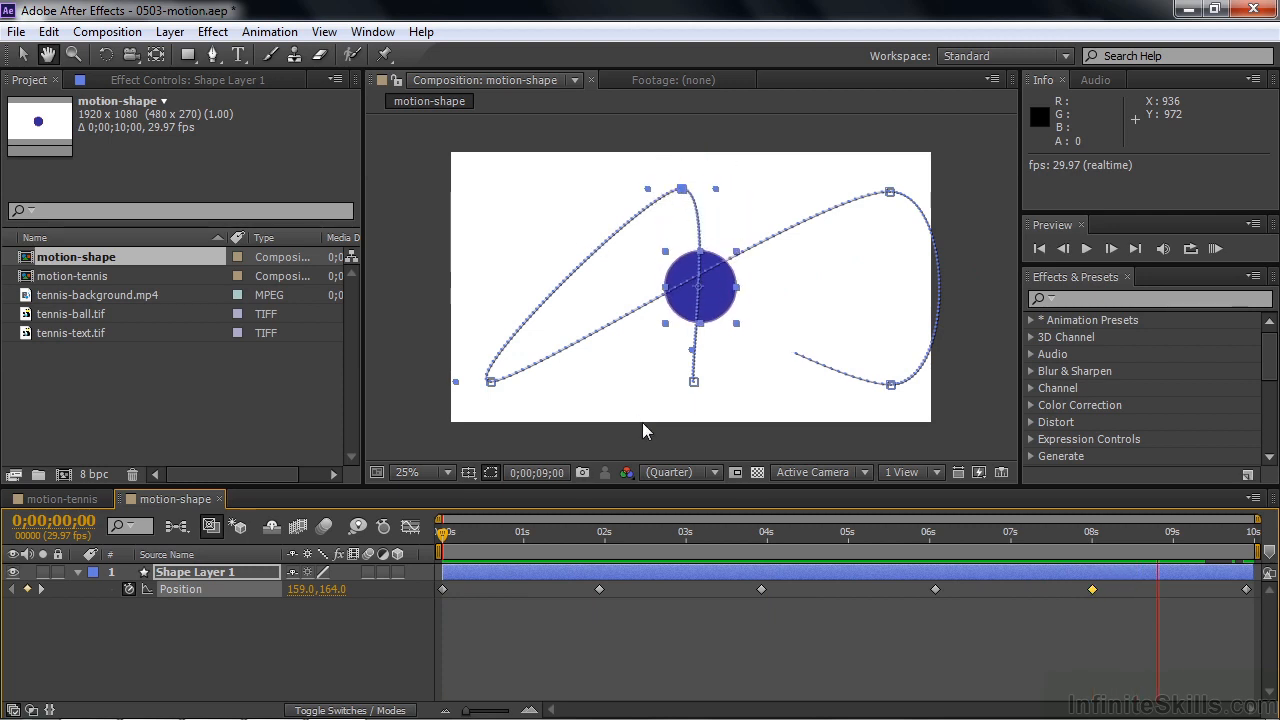
key("v")
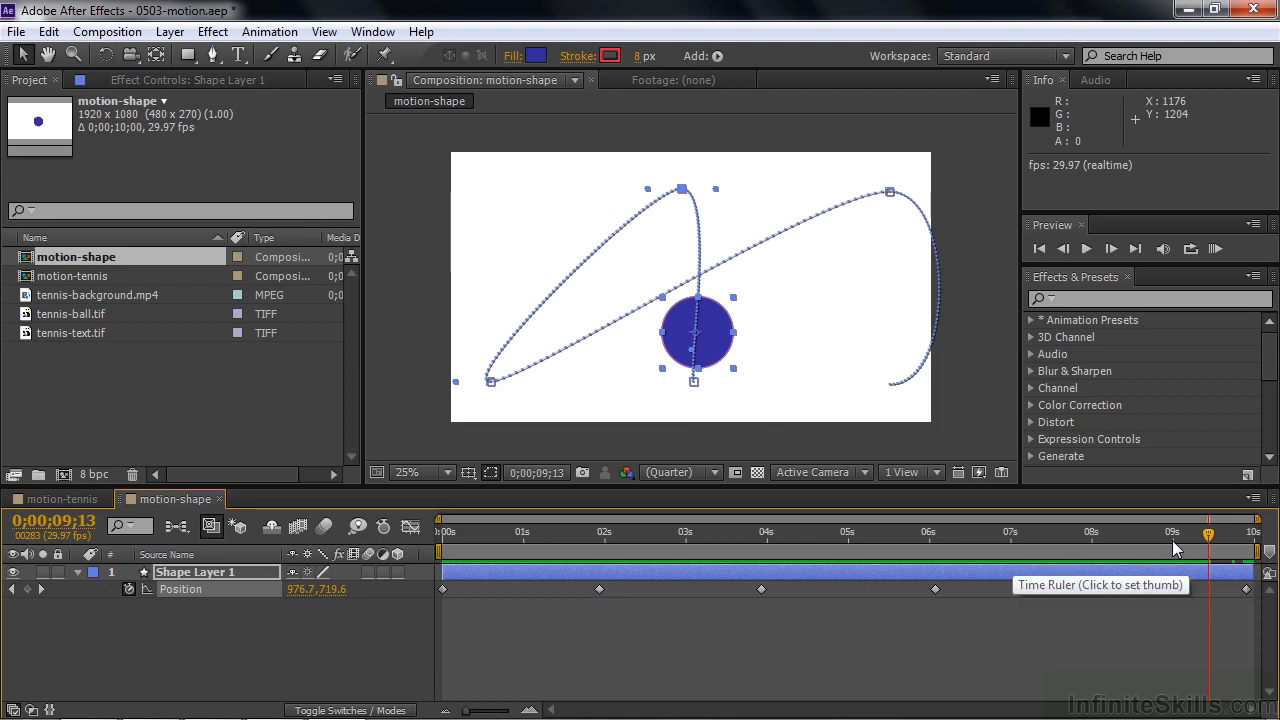
left_click_drag(1208, 534, 501, 565)
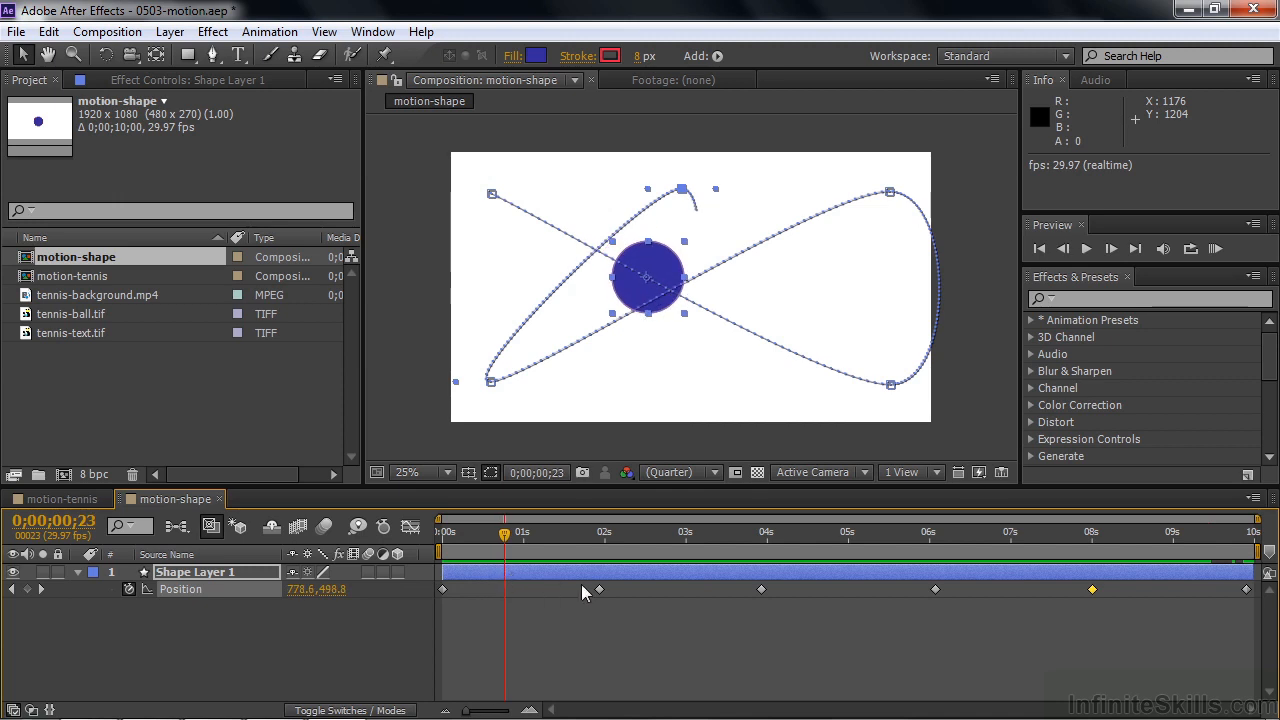
left_click_drag(598, 589, 504, 589)
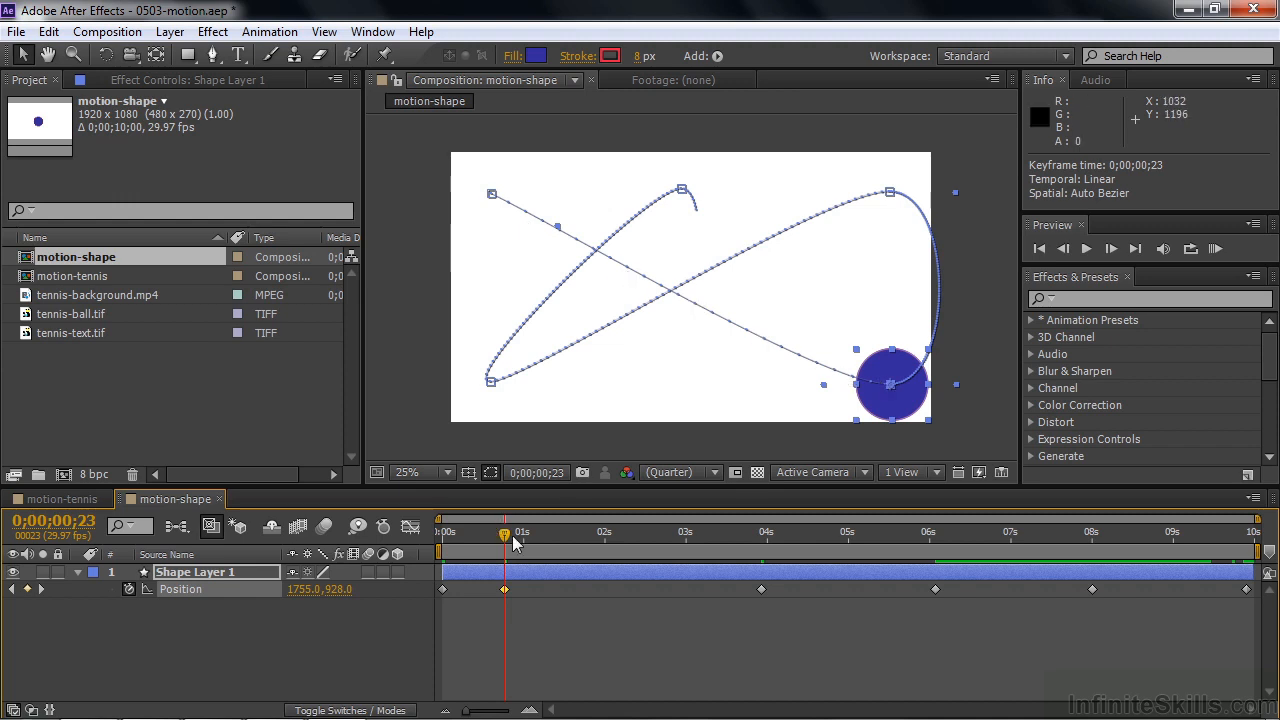
- Preview the retimed animation from the start and again from 0;00;03;04 to judge the circle's speed
key("space")
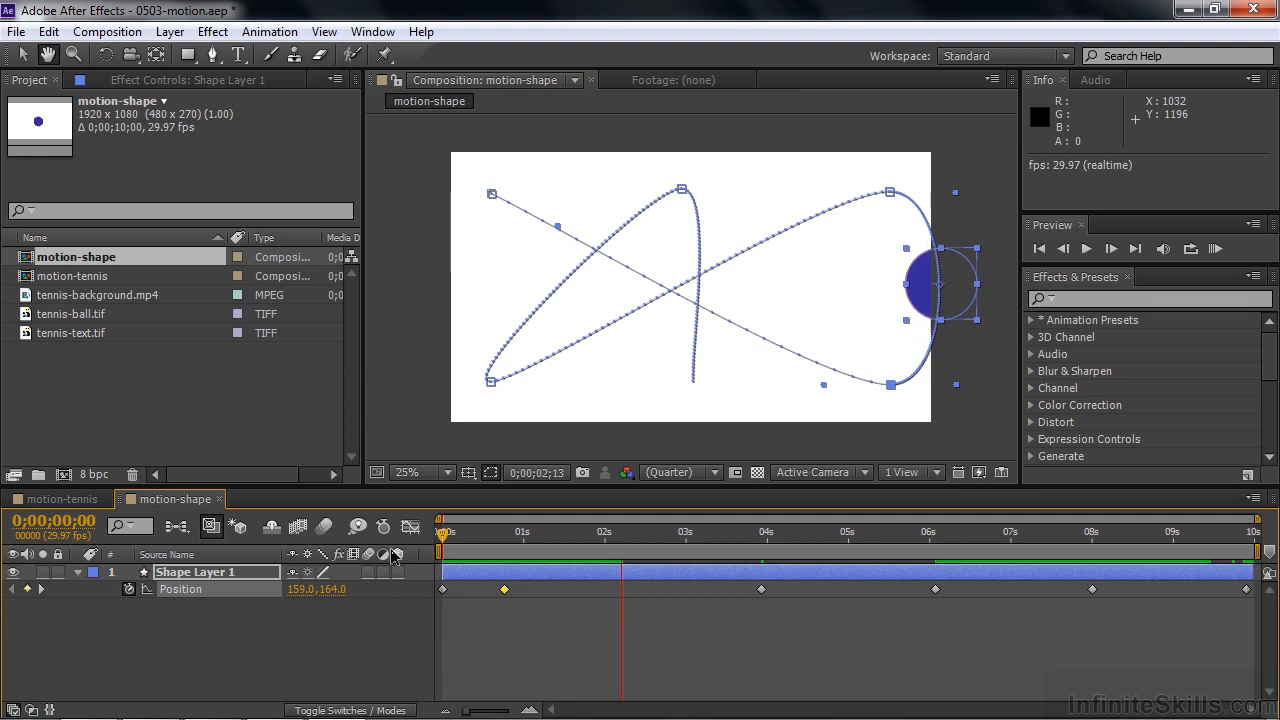
key("space")
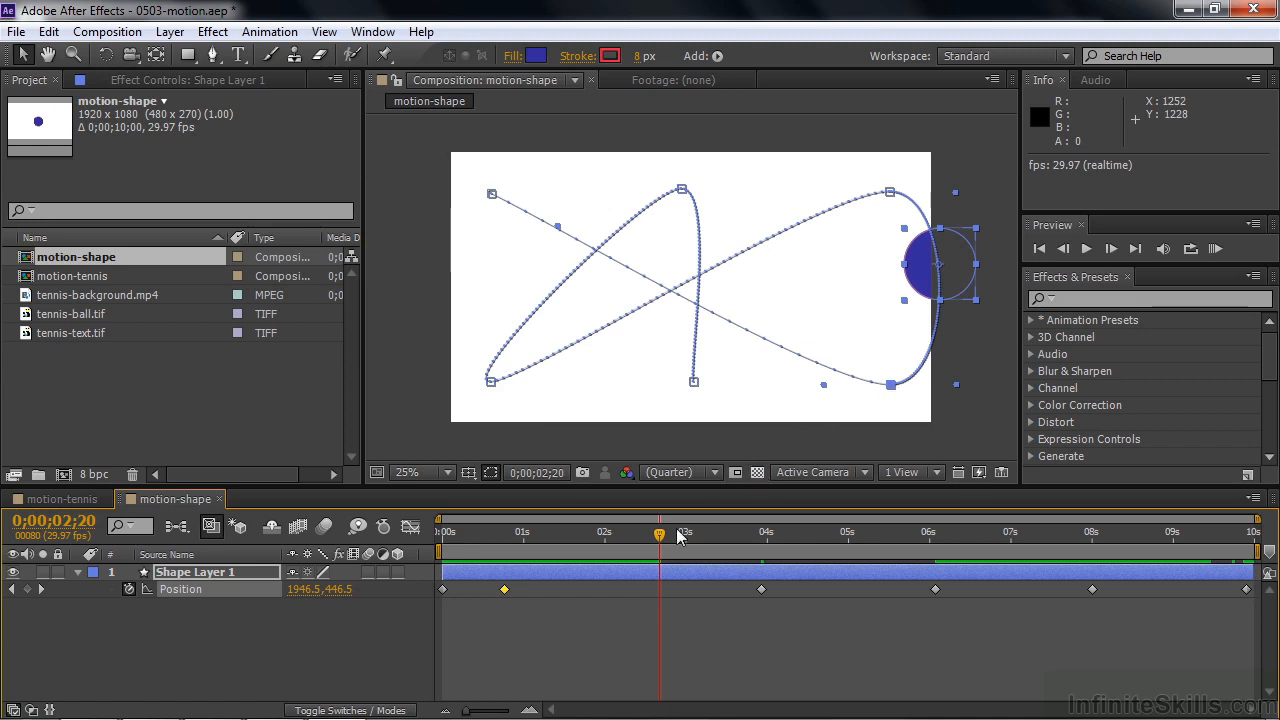
left_click_drag(659, 540, 697, 532)
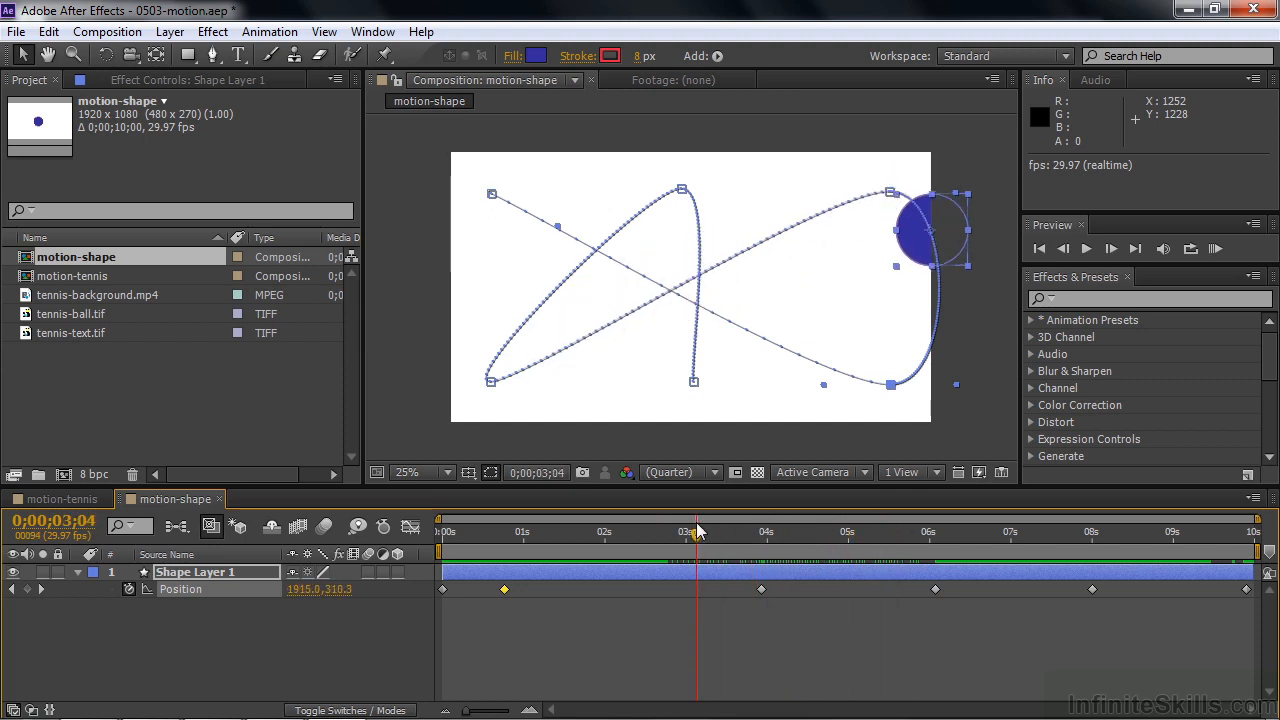
key("space")
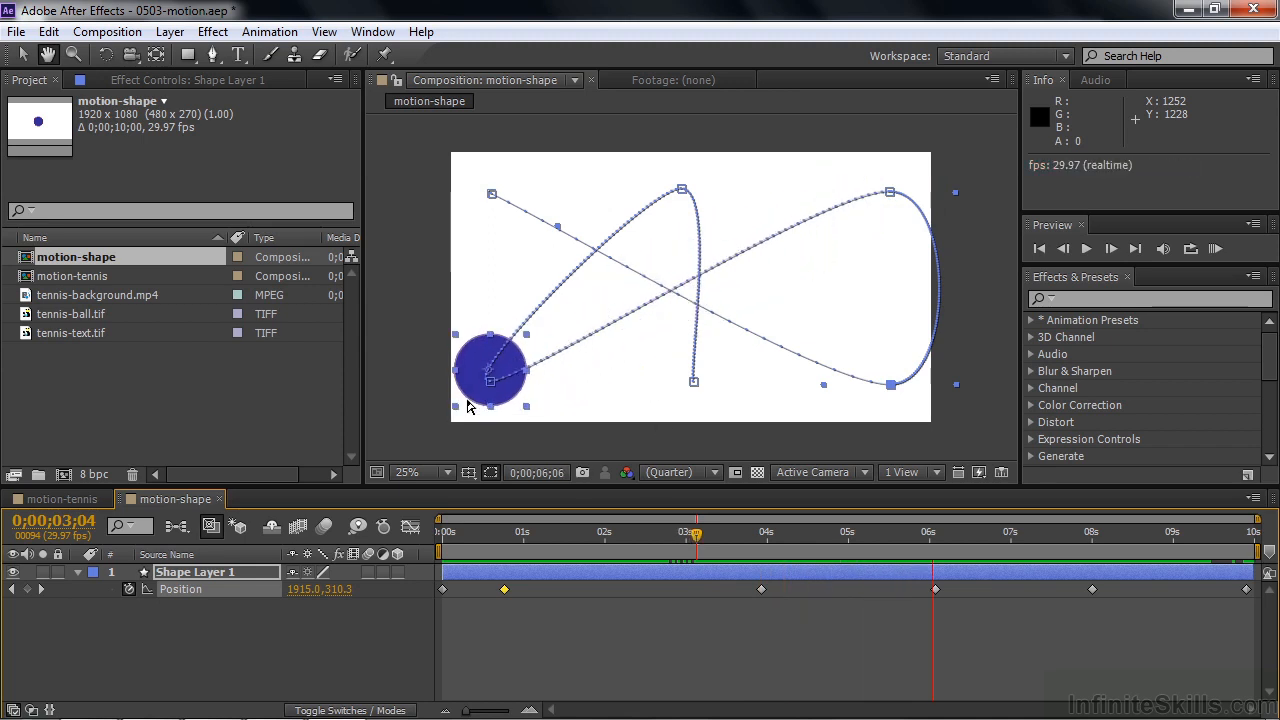
key("space")
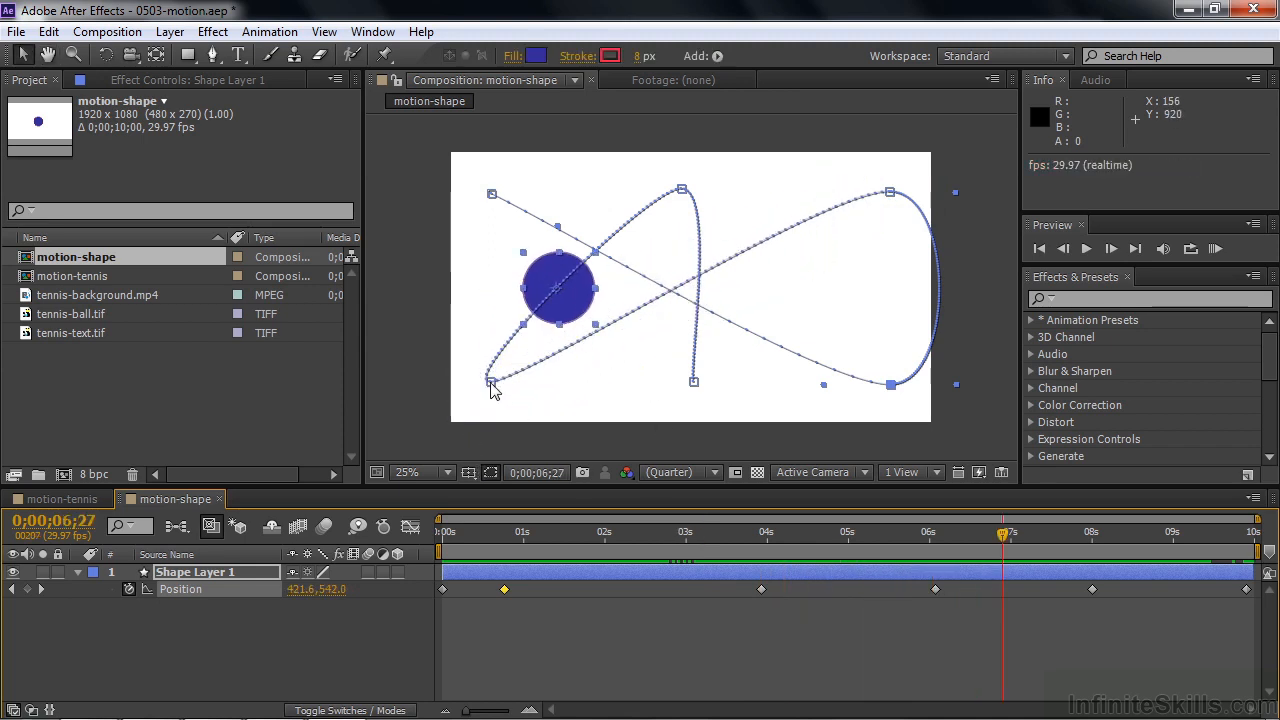
- Move the 0;00;06;02 motion path keyframe from the lower-left corner toward the middle of the frame's bottom edge and reselect the circle
left_click(491, 383)
left_click_drag(491, 383, 634, 394)
left_click(776, 277)
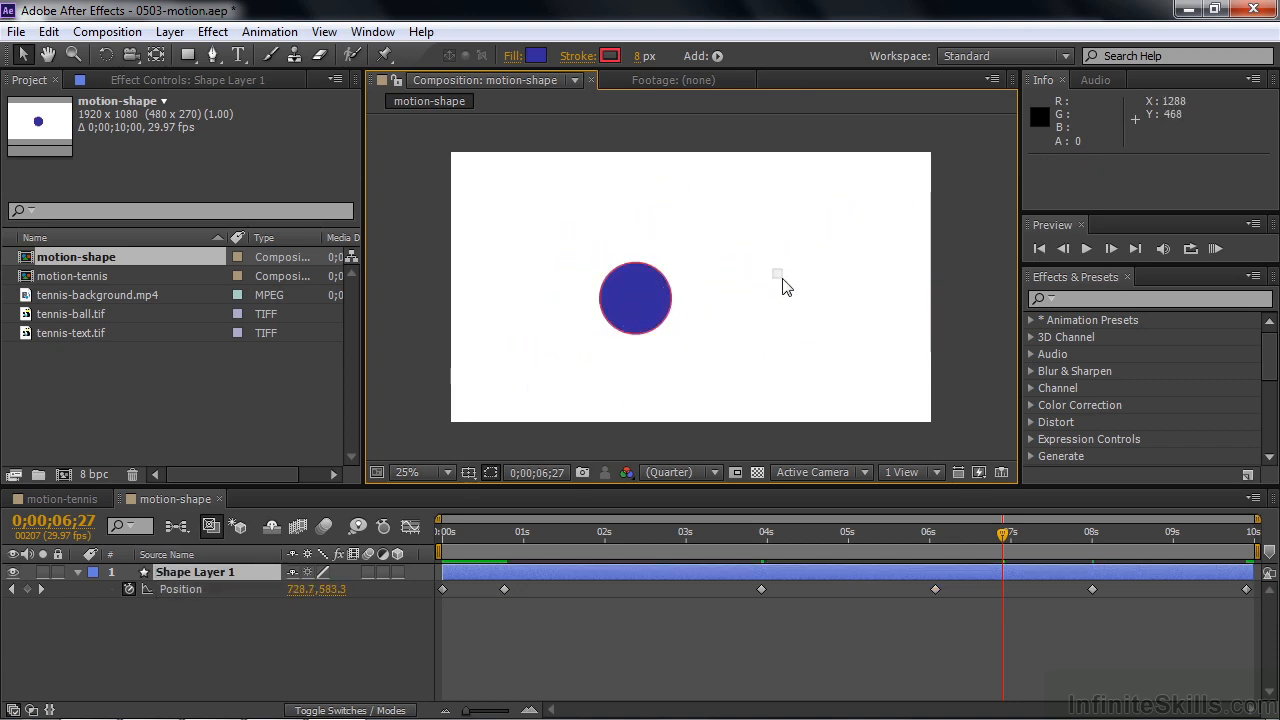
left_click(660, 303)
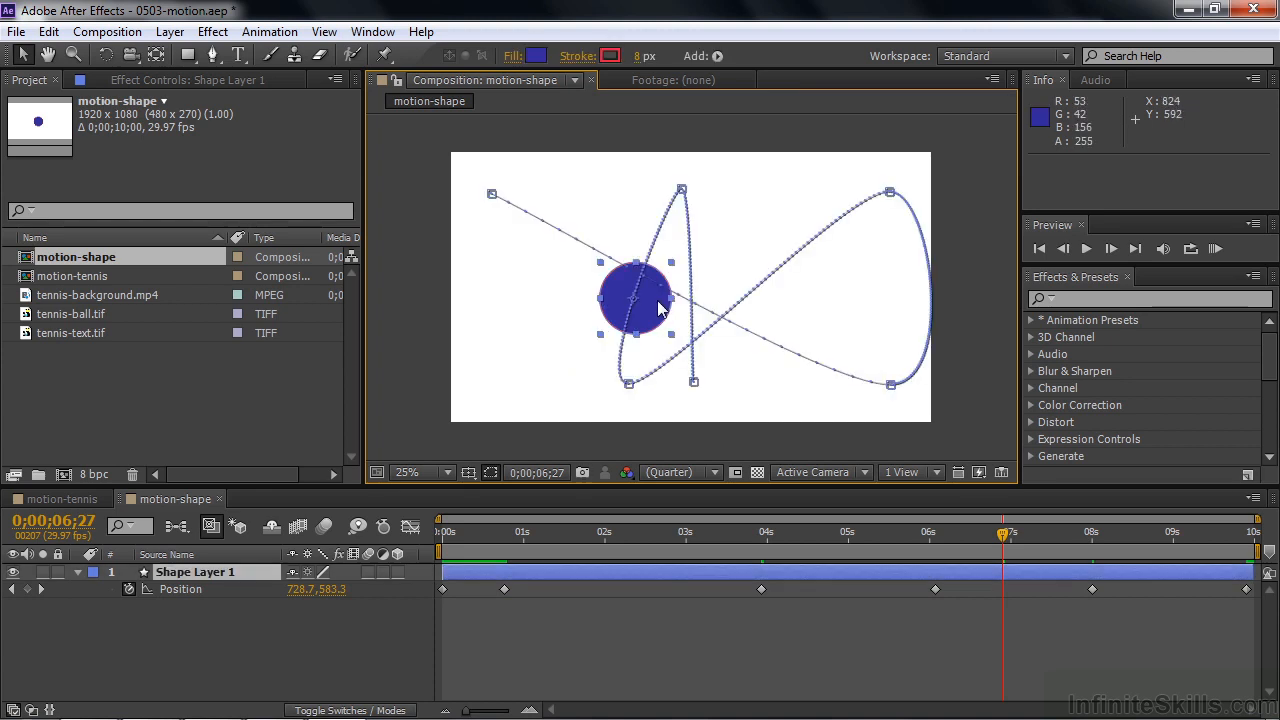
- Add a Position keyframe at 0;00;05;00 with the circle raised to about 1236, 293
left_click_drag(1008, 540, 853, 532)
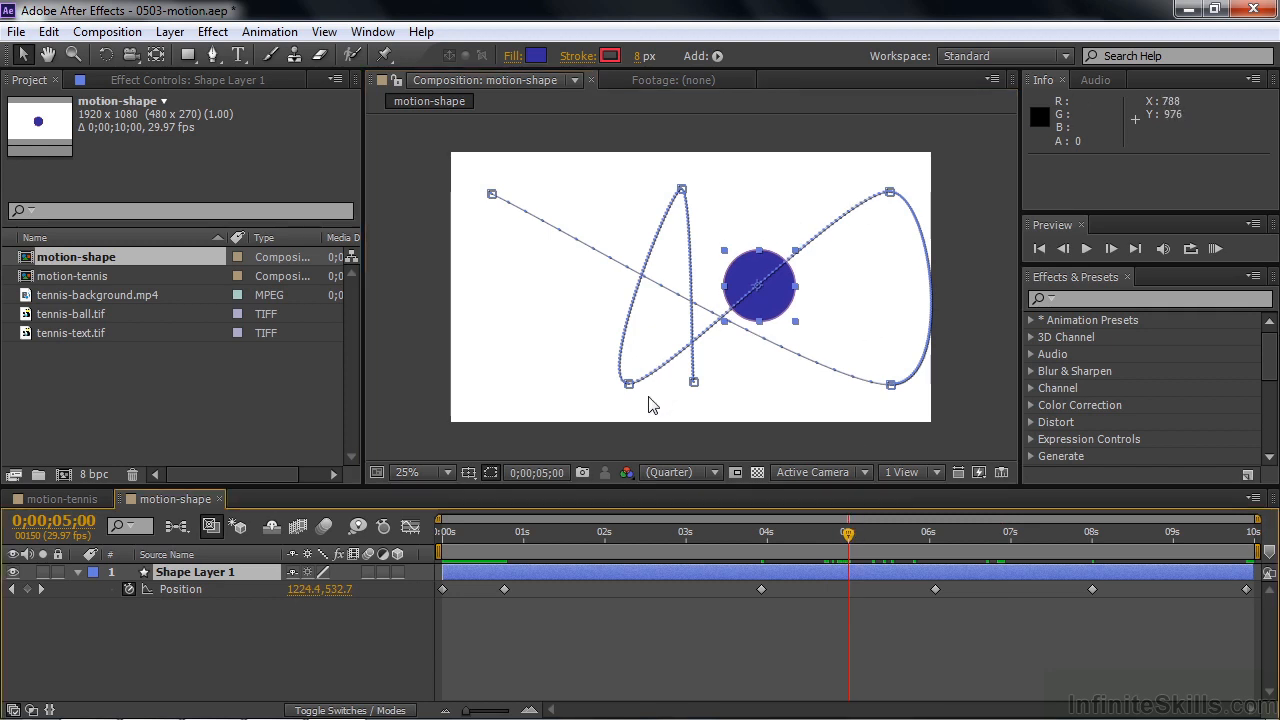
left_click_drag(774, 299, 763, 234)
left_click(848, 589)
- Add a Position keyframe at 0;00;02;04 with the circle pulled inward to about 1424, 541, and scrub past it to 0;00;02;19
left_click_drag(848, 538, 617, 550)
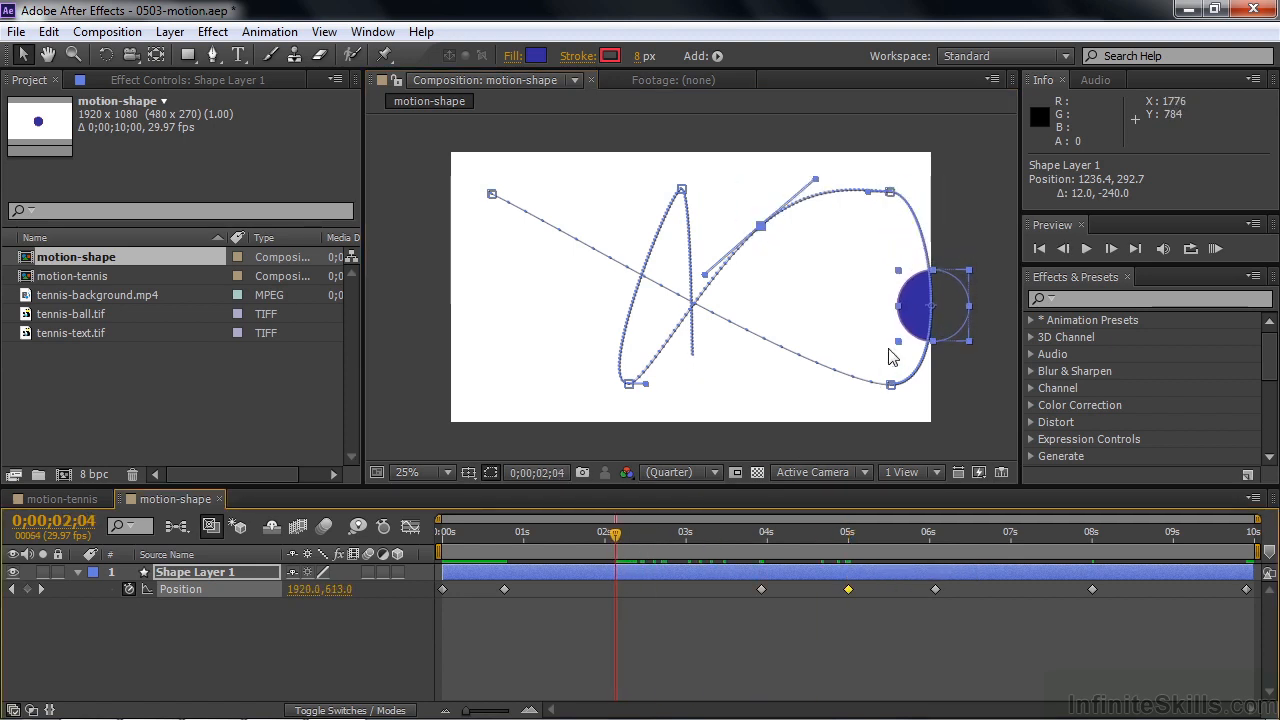
left_click_drag(946, 310, 826, 294)
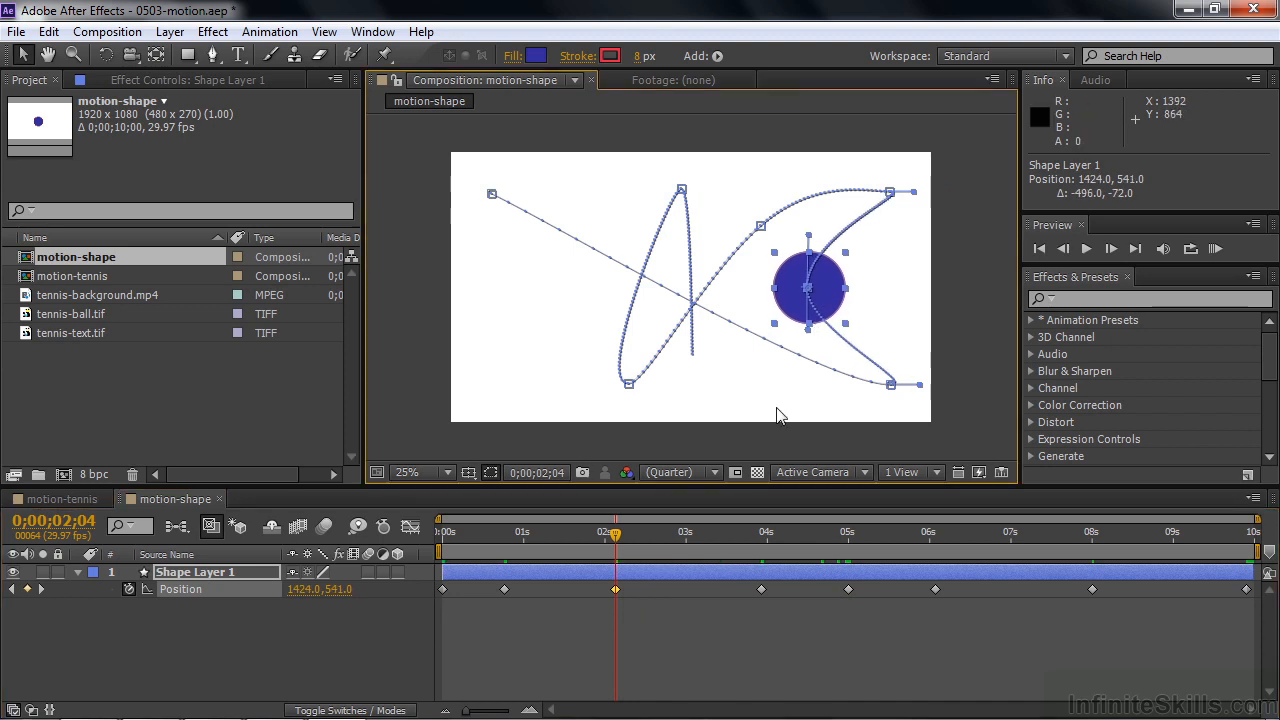
left_click_drag(618, 535, 655, 553)
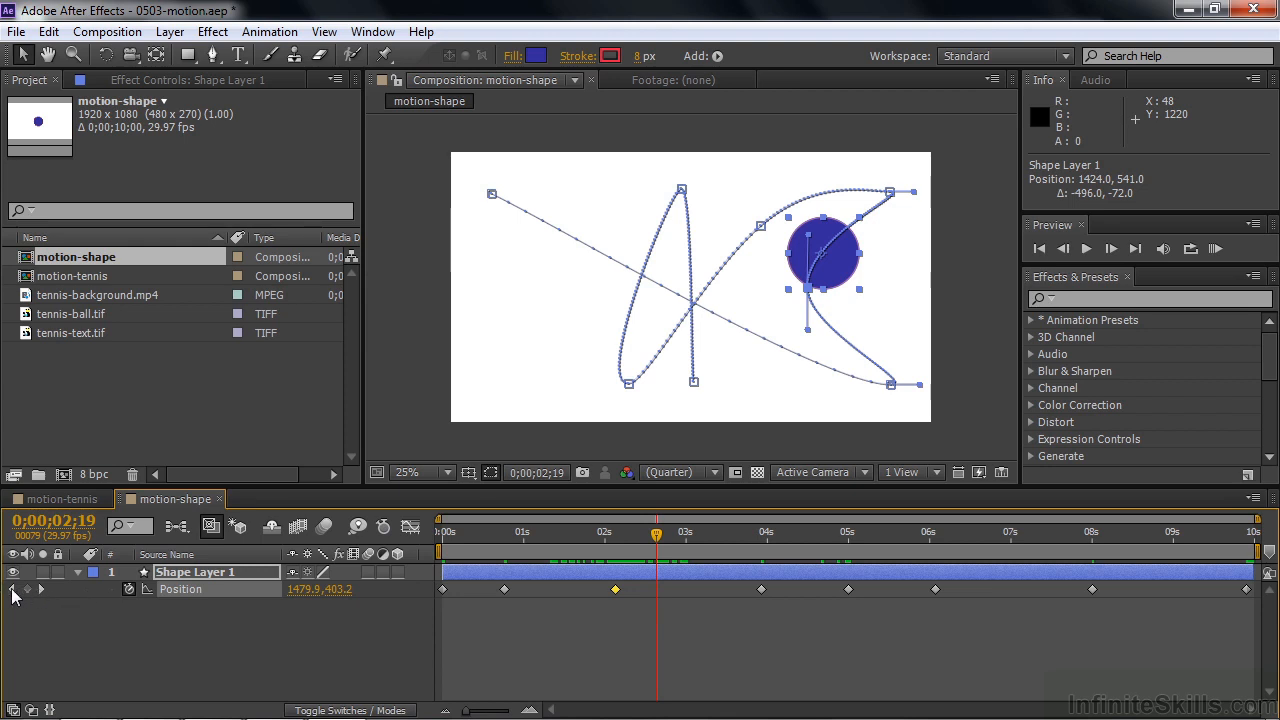
- Move the circle's first keyframe at 0;00;00;00 outside the frame's left edge, to about -197, 584, and preview the animation
left_click(12, 589)
left_click(12, 589)
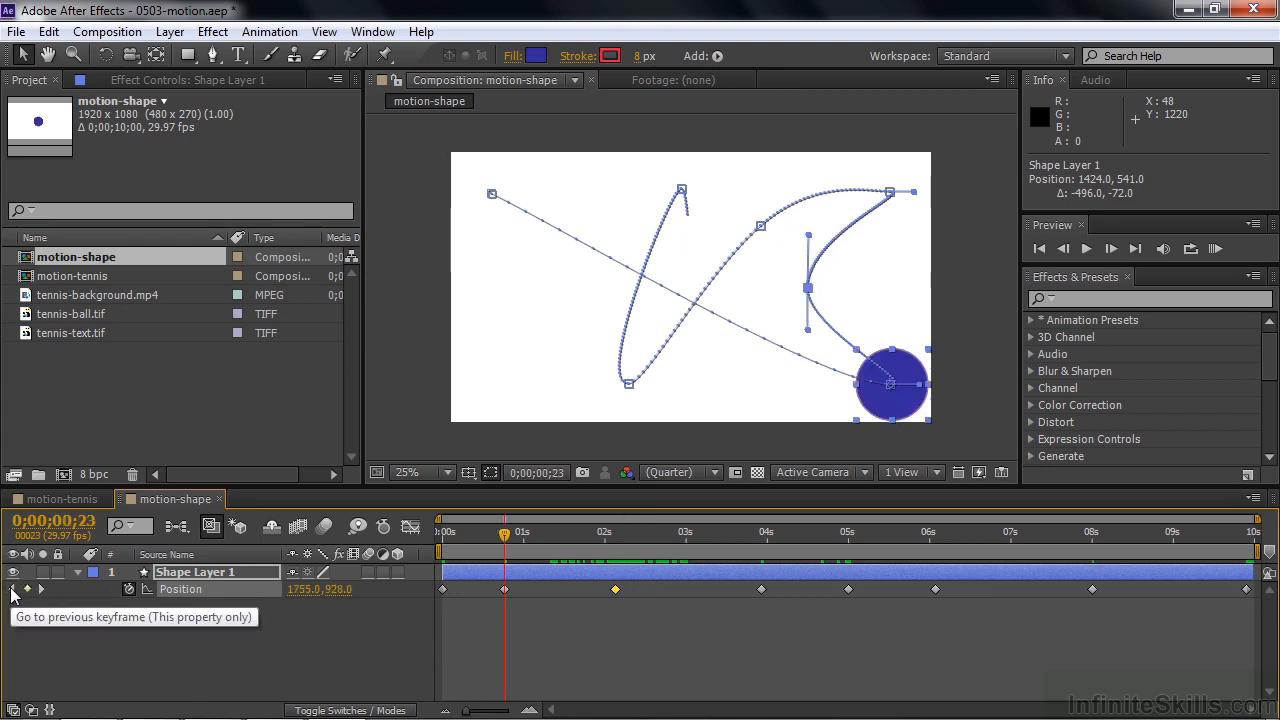
left_click(12, 589)
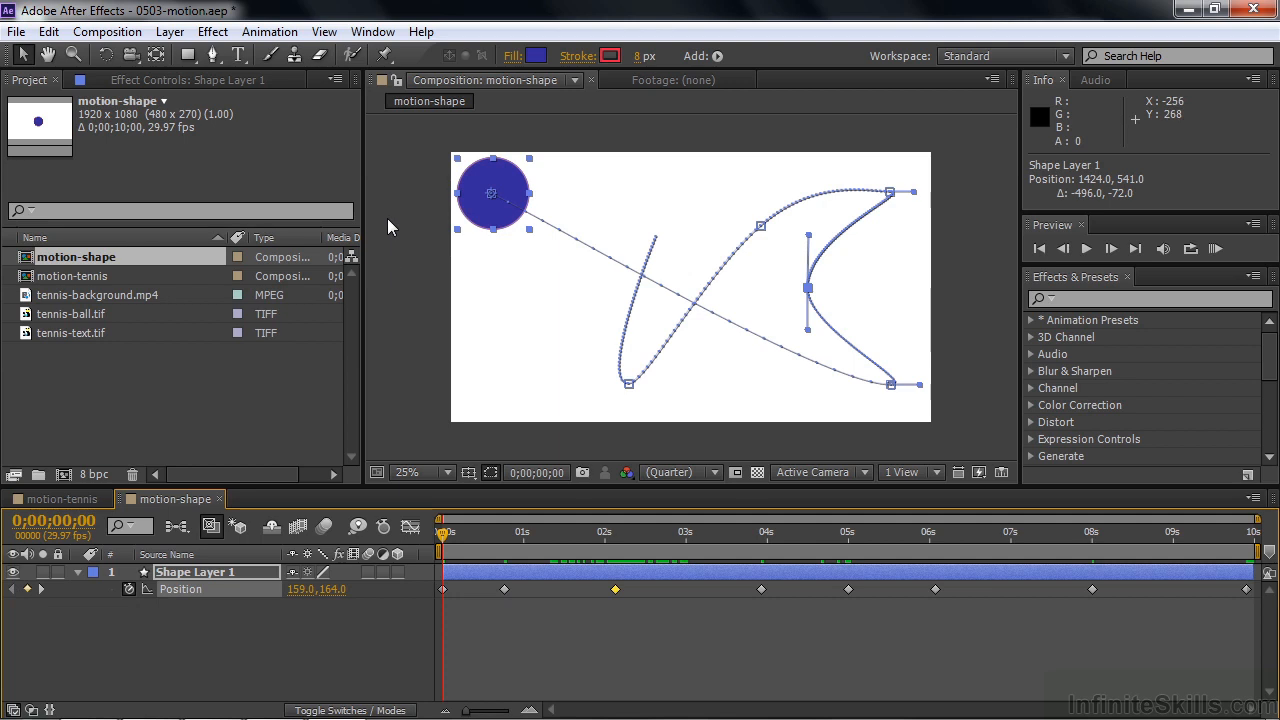
left_click_drag(501, 192, 411, 297)
key("space")
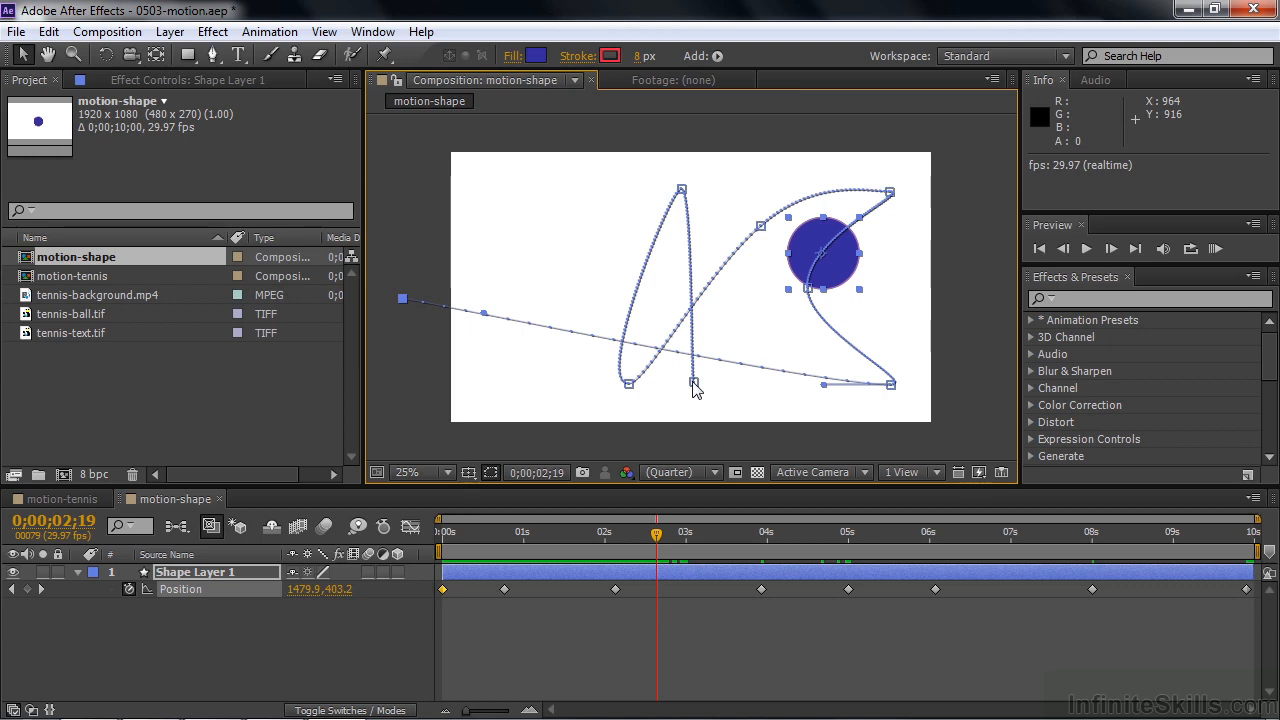
- Lengthen both direction handles of the 0;00;08;00 keyframe almost horizontally to widen the curve, with the right handle's end at about 1272, 152
left_click(682, 190)
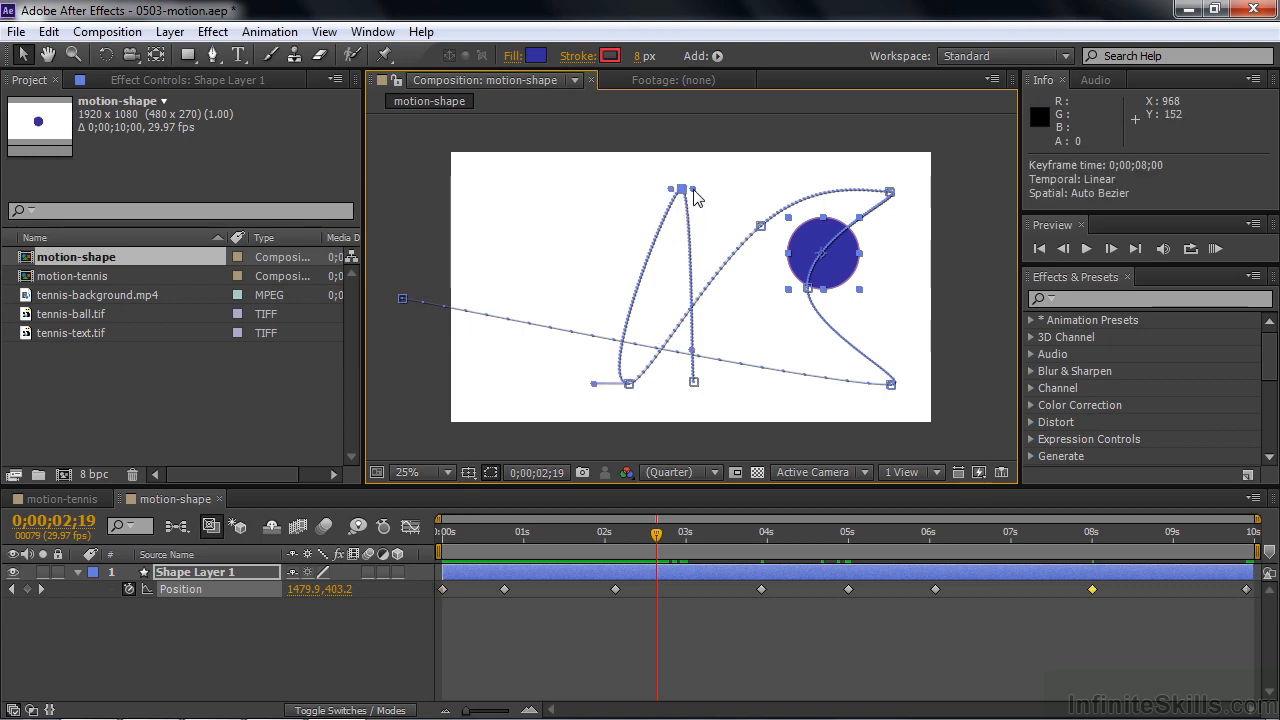
left_click_drag(692, 188, 724, 180)
key("ctrl+z")
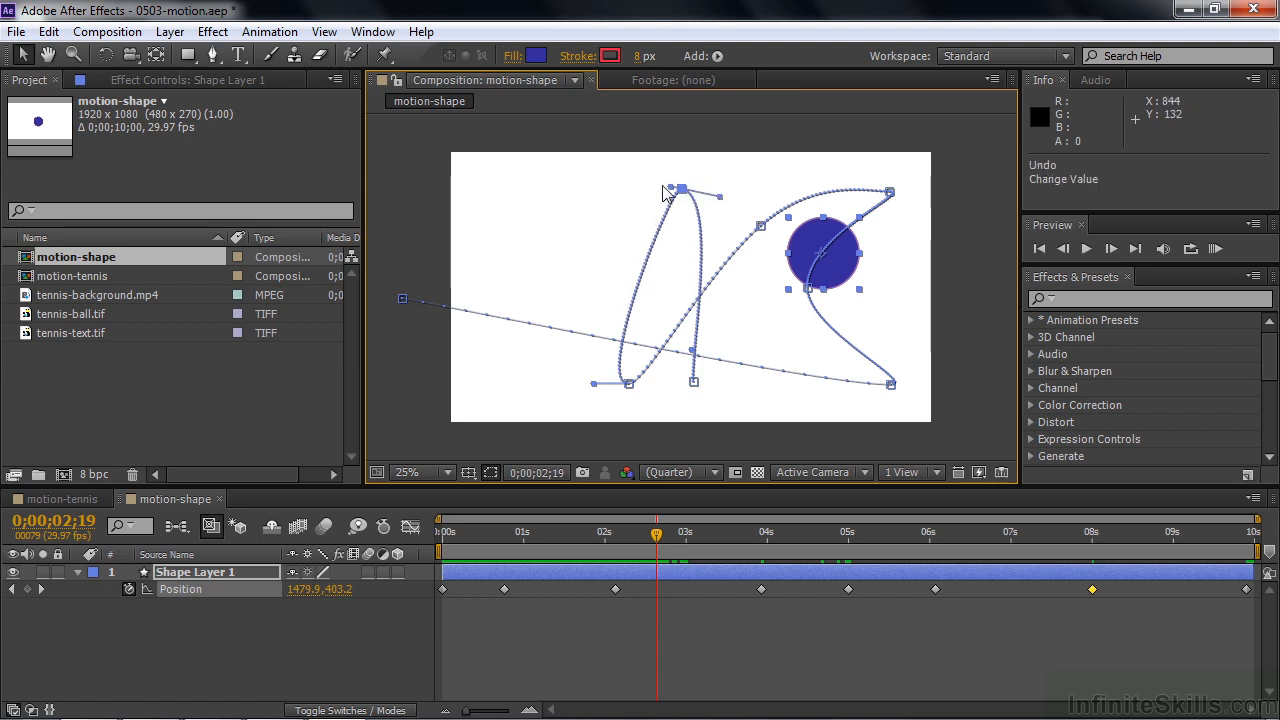
left_click_drag(670, 188, 597, 176)
left_click_drag(721, 194, 769, 190)
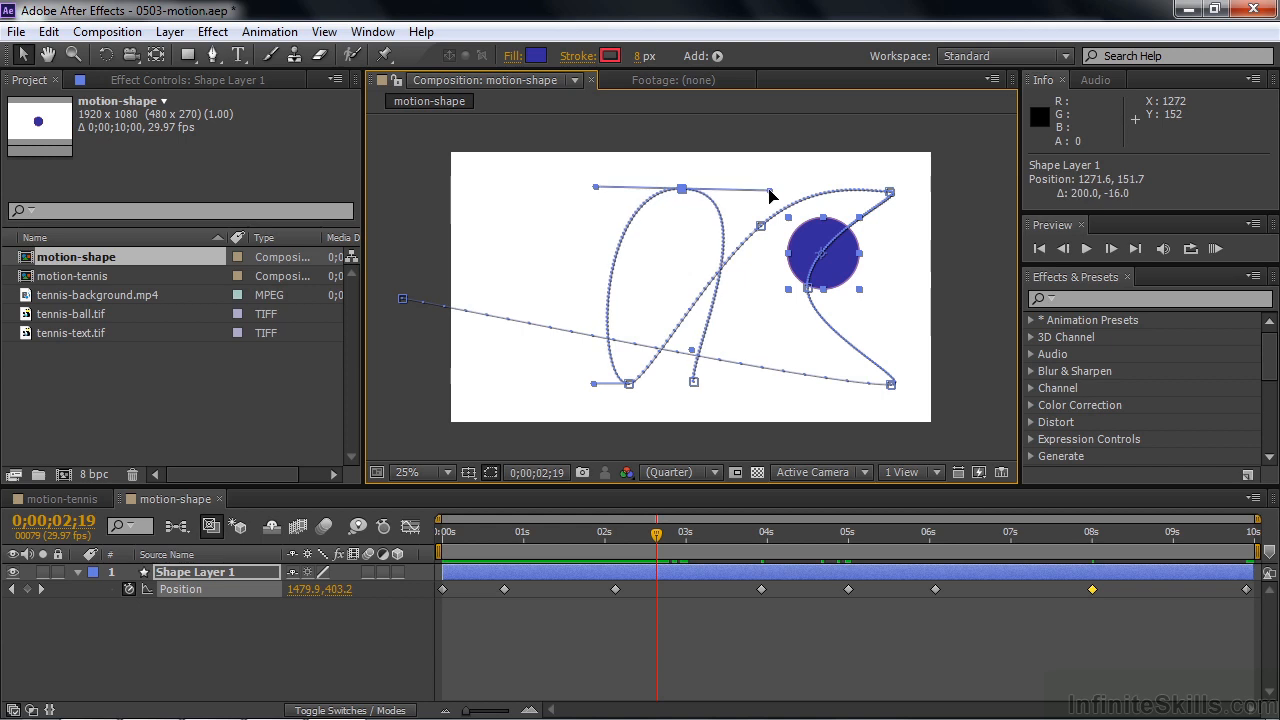
- Break the direction handles of the 0;00;00;23 keyframe and point both inward for a sharp corner, with one handle at about 1487, 795
left_click(891, 386)
mouse_move(922, 393)
left_mouse_down()
mouse_move(897, 366)
mouse_move(910, 347)
mouse_move(893, 322)
mouse_move(916, 378)
mouse_move(927, 364)
mouse_move(914, 354)
mouse_move(927, 375)
left_mouse_up()
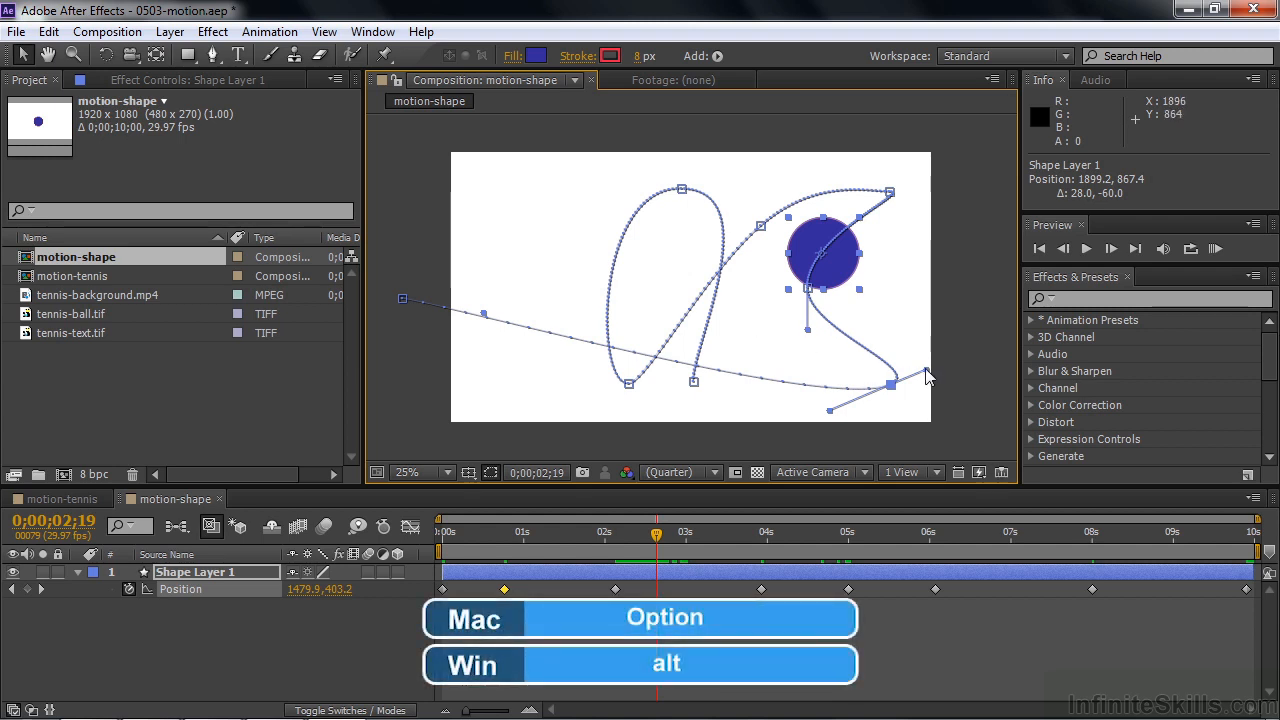
left_click_drag(927, 375, 781, 358)
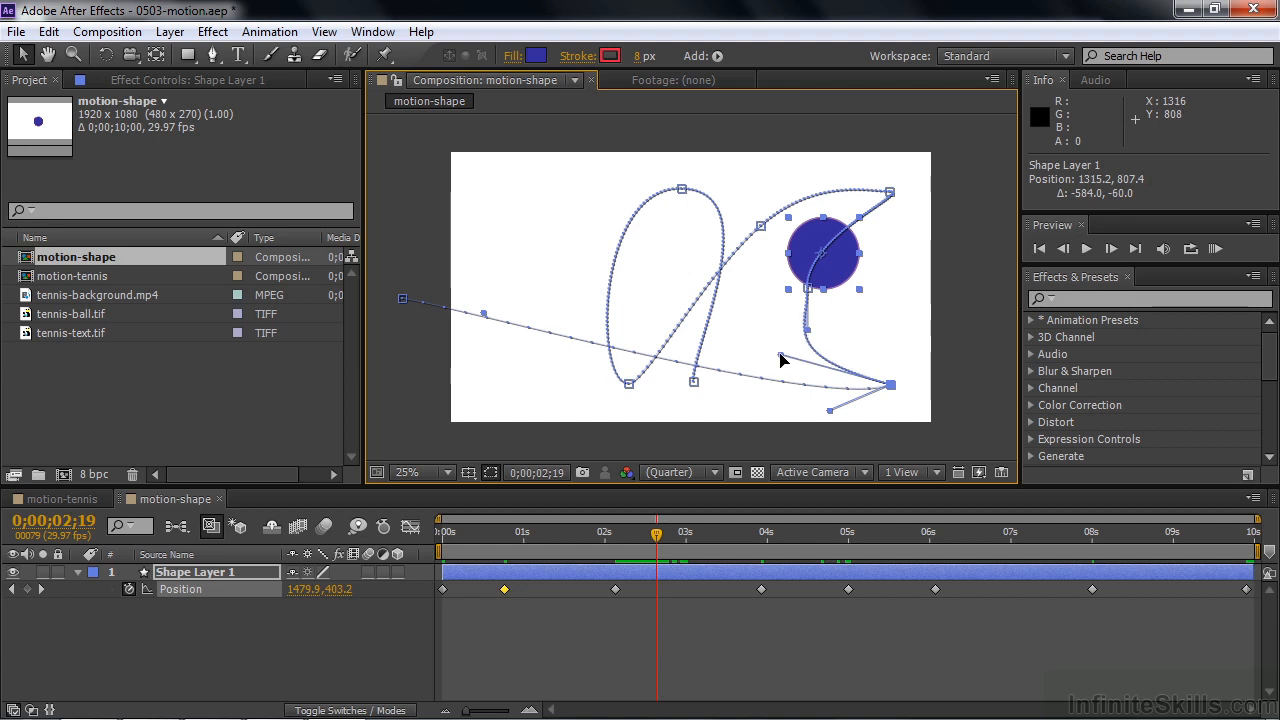
left_click_drag(829, 413, 920, 344)
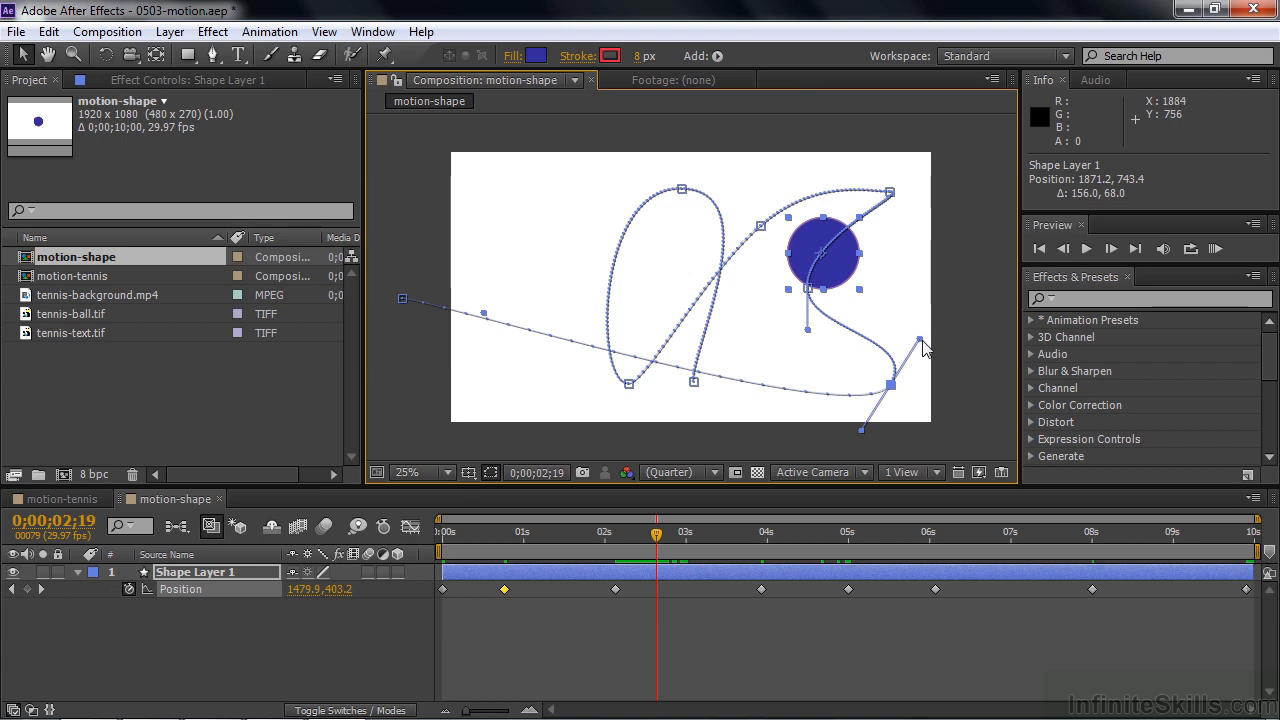
left_click_drag(922, 346, 831, 345)
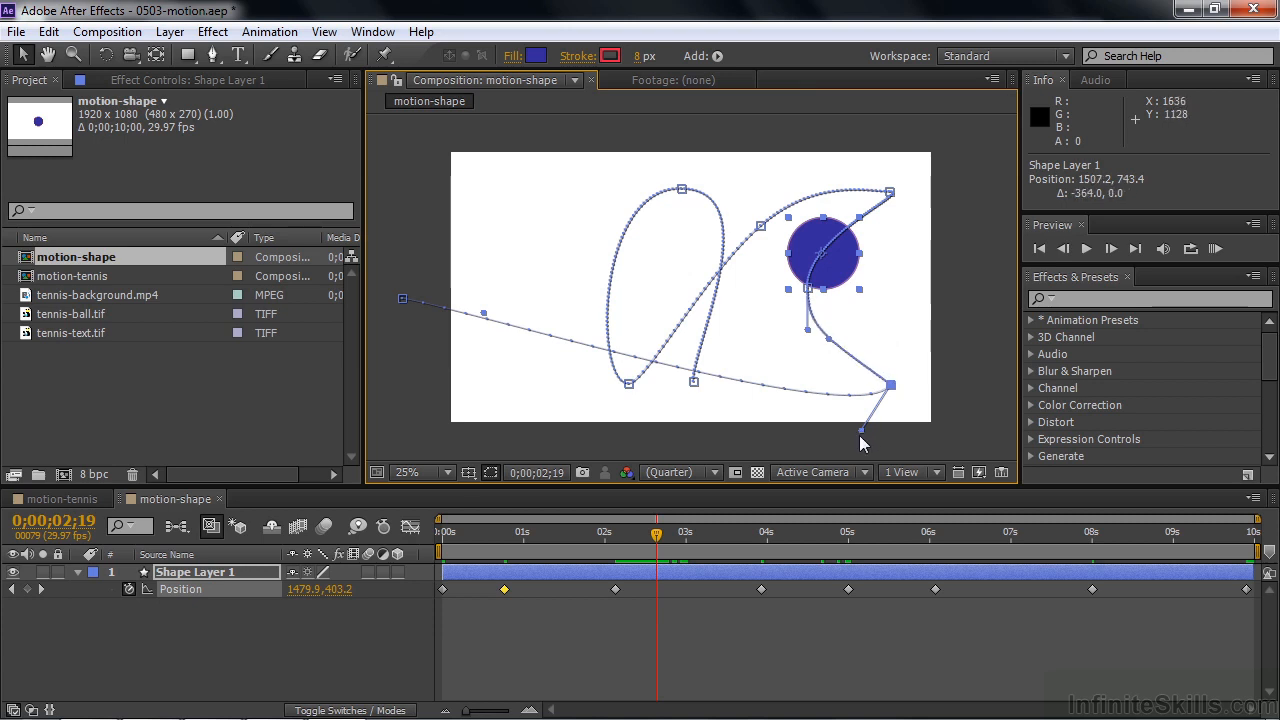
left_click_drag(861, 431, 826, 357)
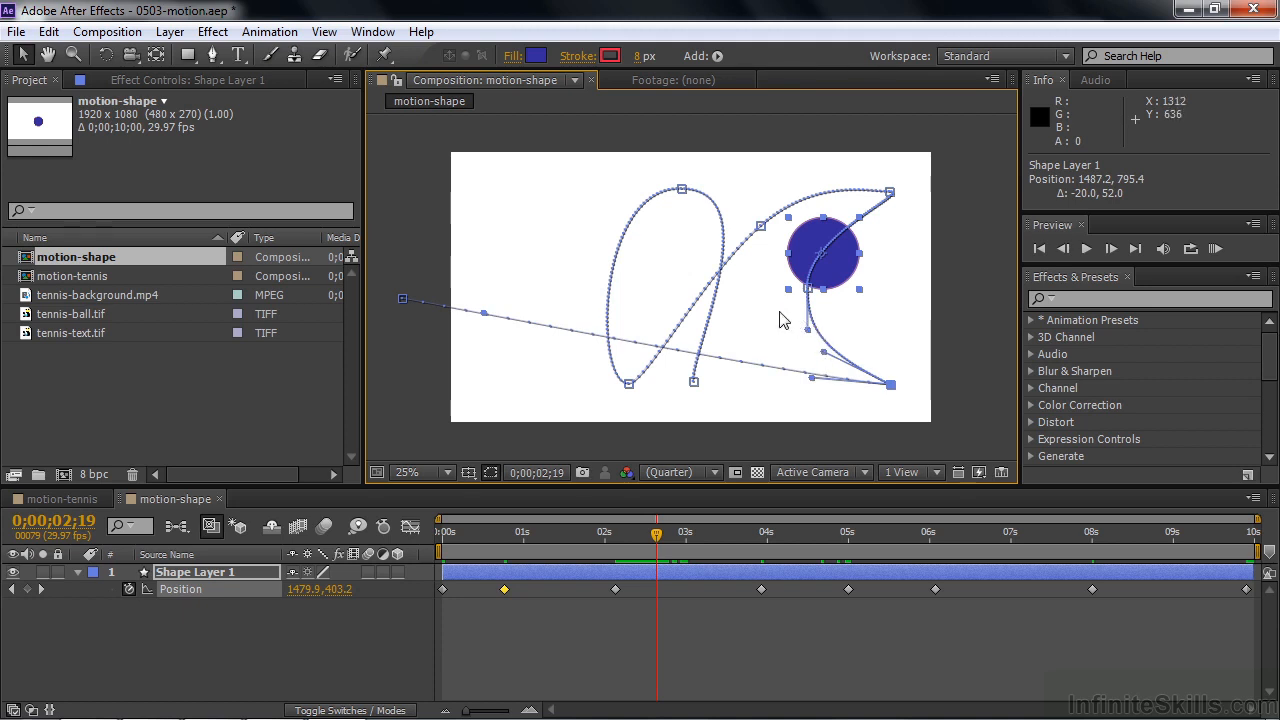
- Break the direction handles of the 0;00;03;28 keyframe and point both inward for a sharp corner, with one handle at about 1614, 188
left_click(40, 589)
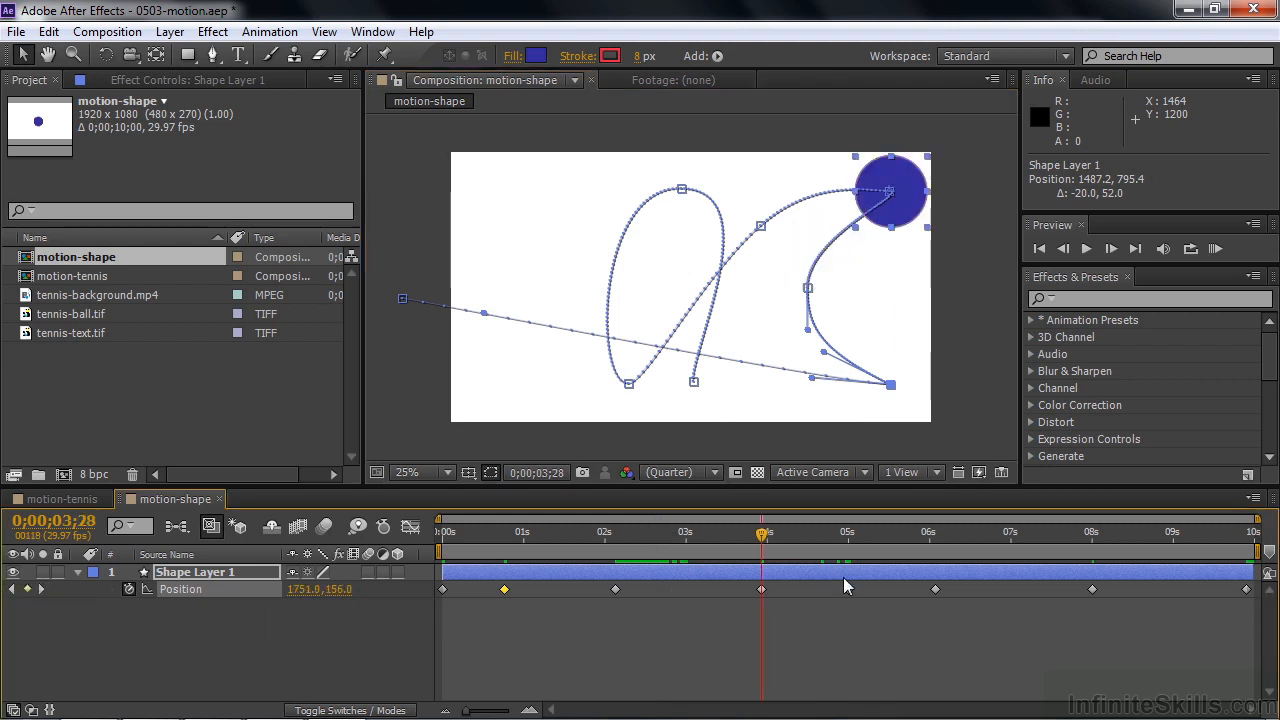
left_click(761, 589)
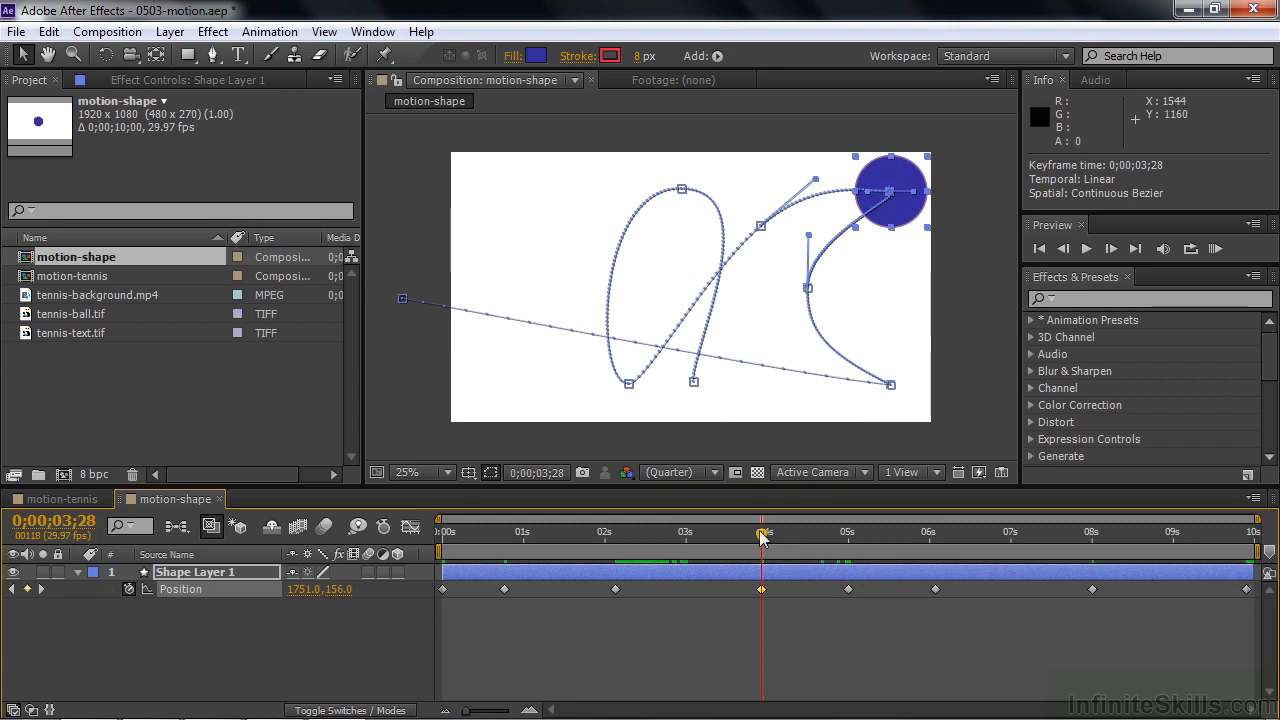
left_click_drag(763, 537, 822, 539)
left_click_drag(917, 195, 905, 227)
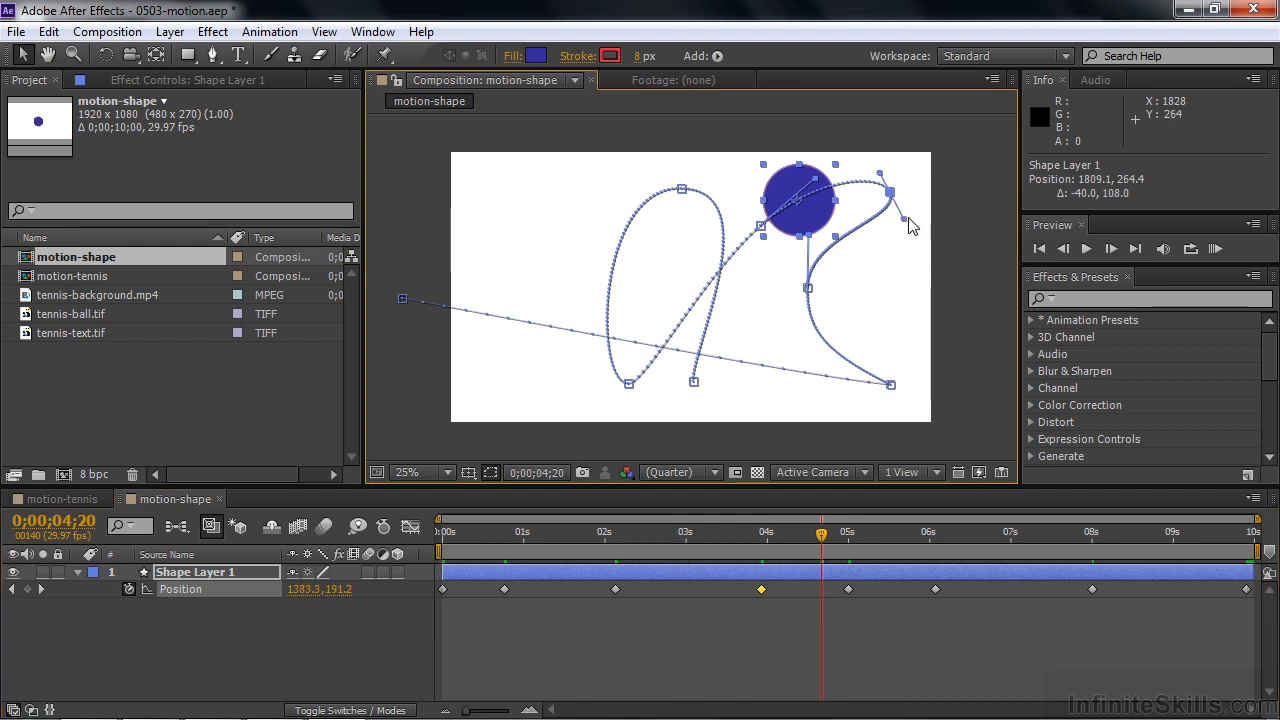
left_click_drag(905, 227, 858, 205)
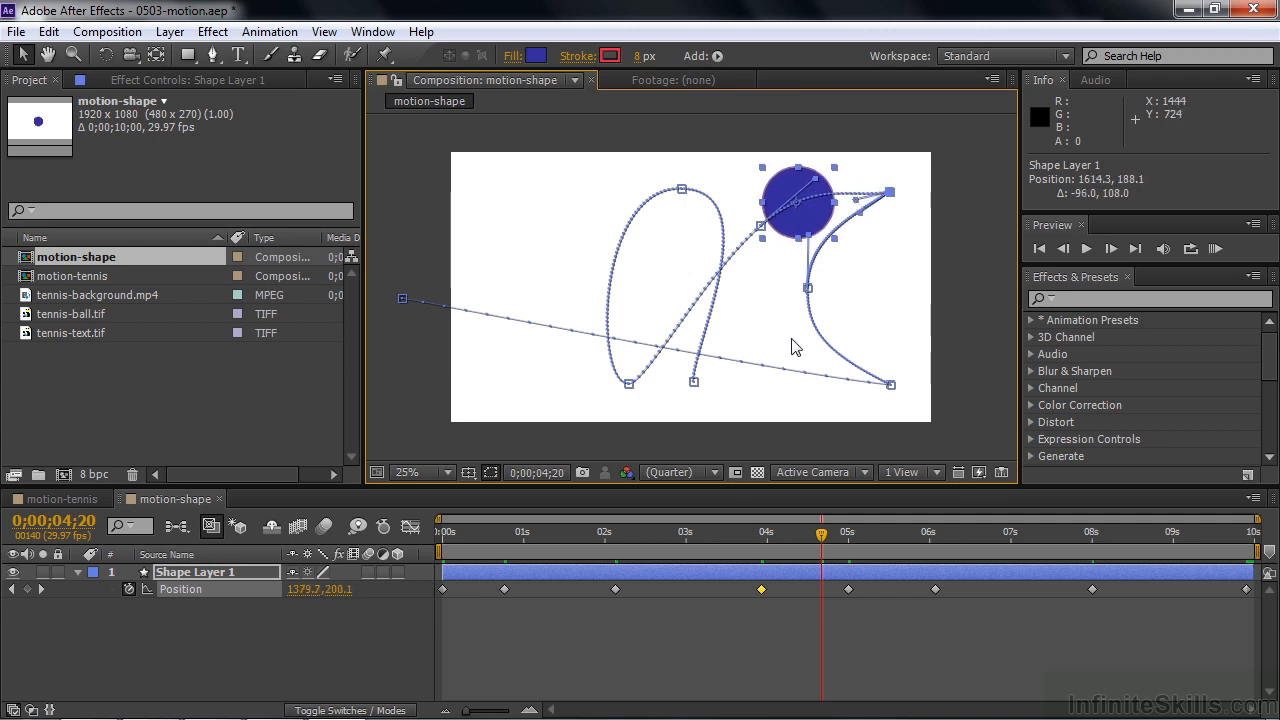
- Return to 0;00;00;00, deselect the shape layer and preview the circle's motion without its path
left_click_drag(817, 534, 348, 566)
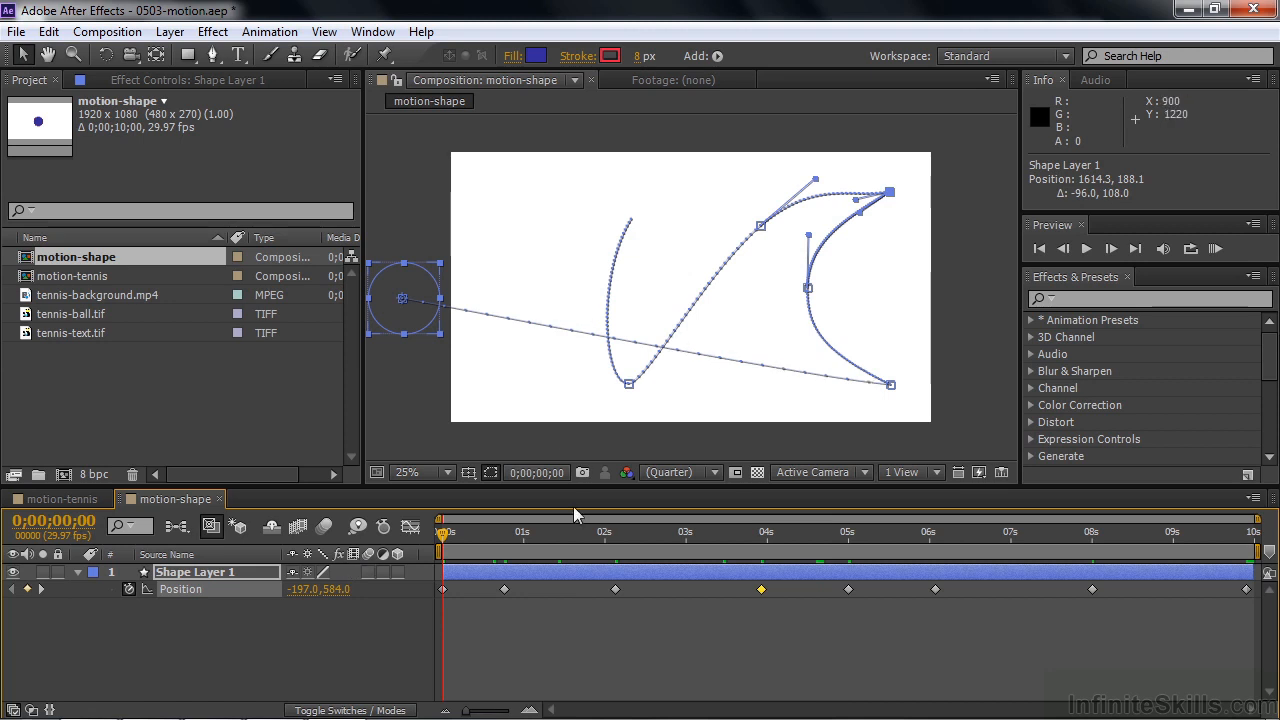
left_click(183, 630)
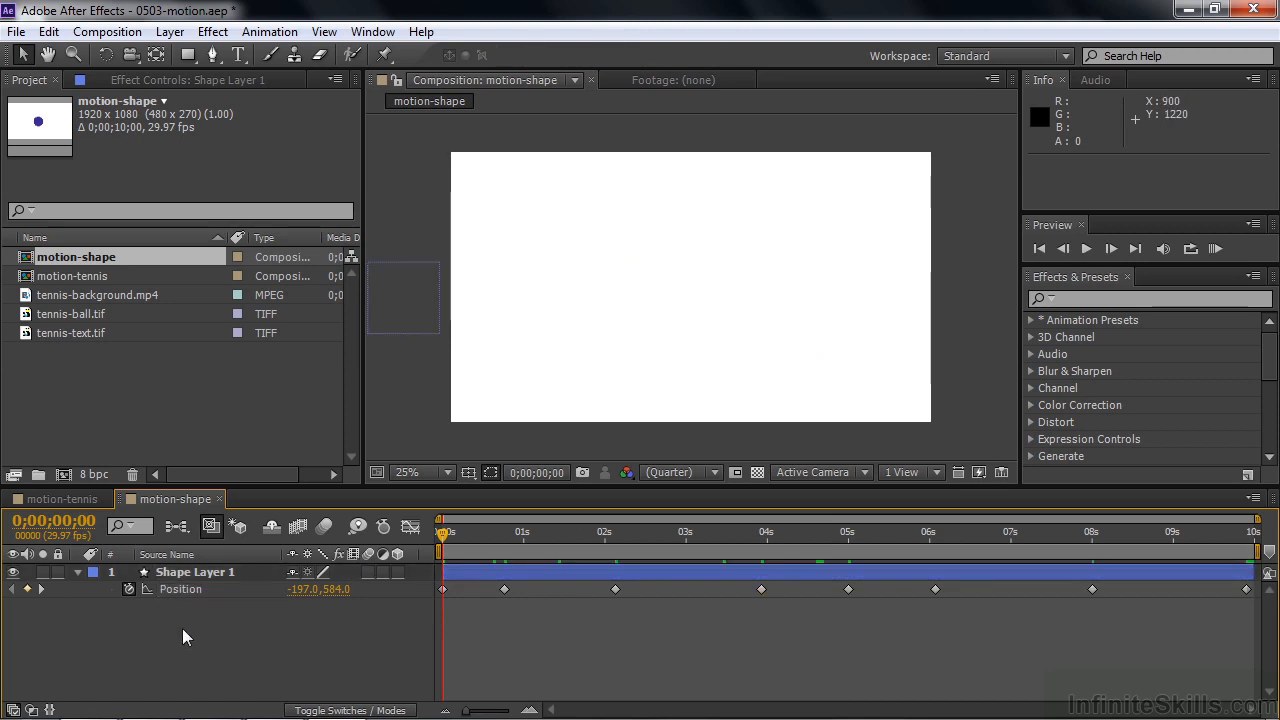
key("space")
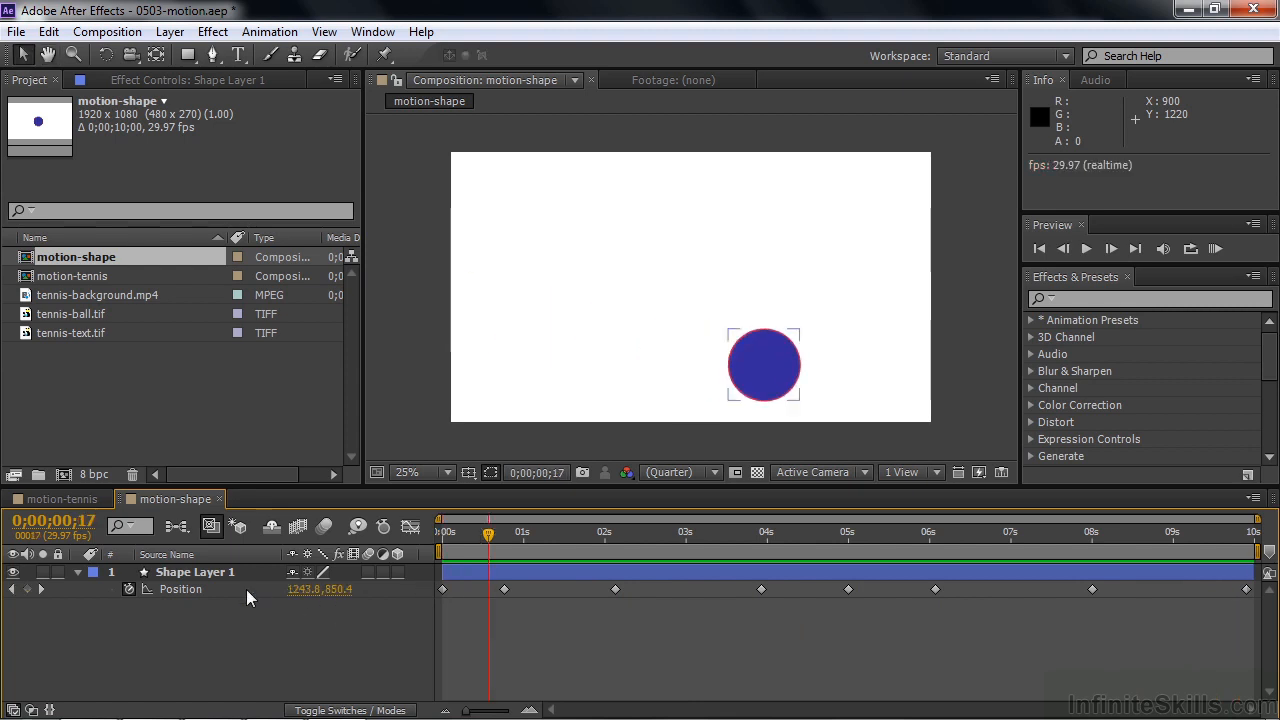
- Delete the Position keyframe at 0;00;06;02 from the circle shape layer's motion path
left_click(154, 570)
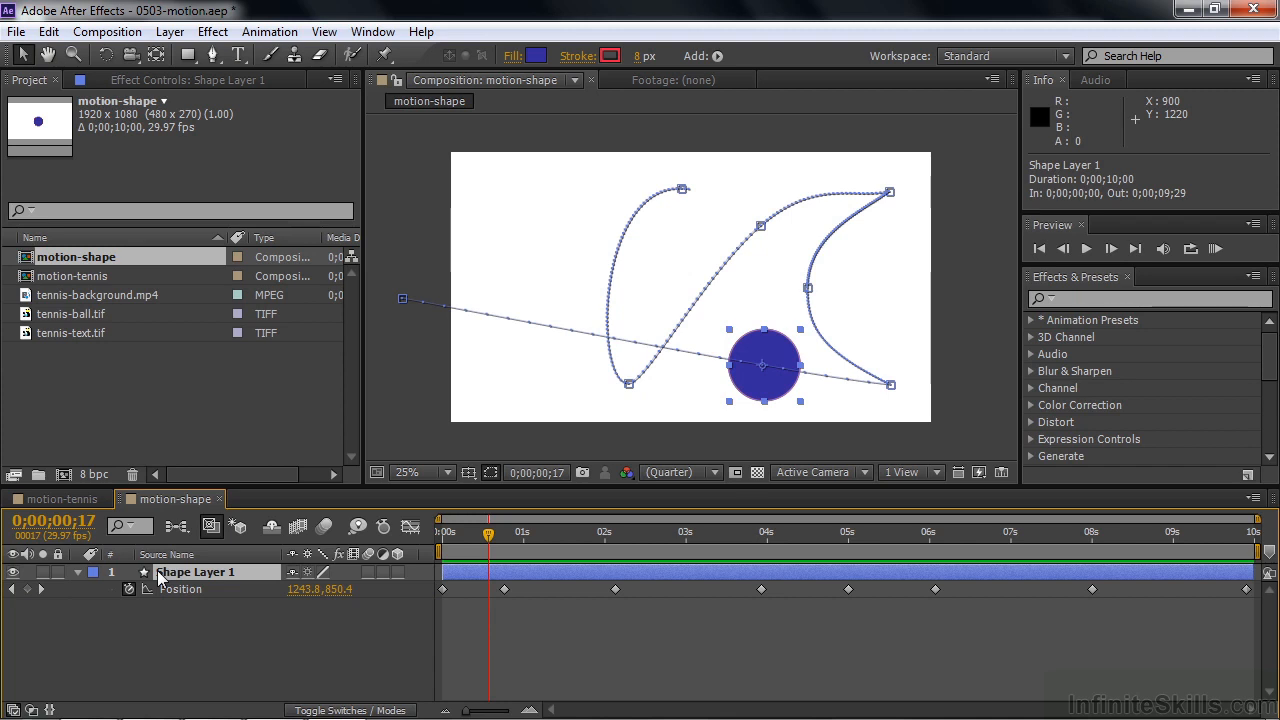
left_click(629, 384)
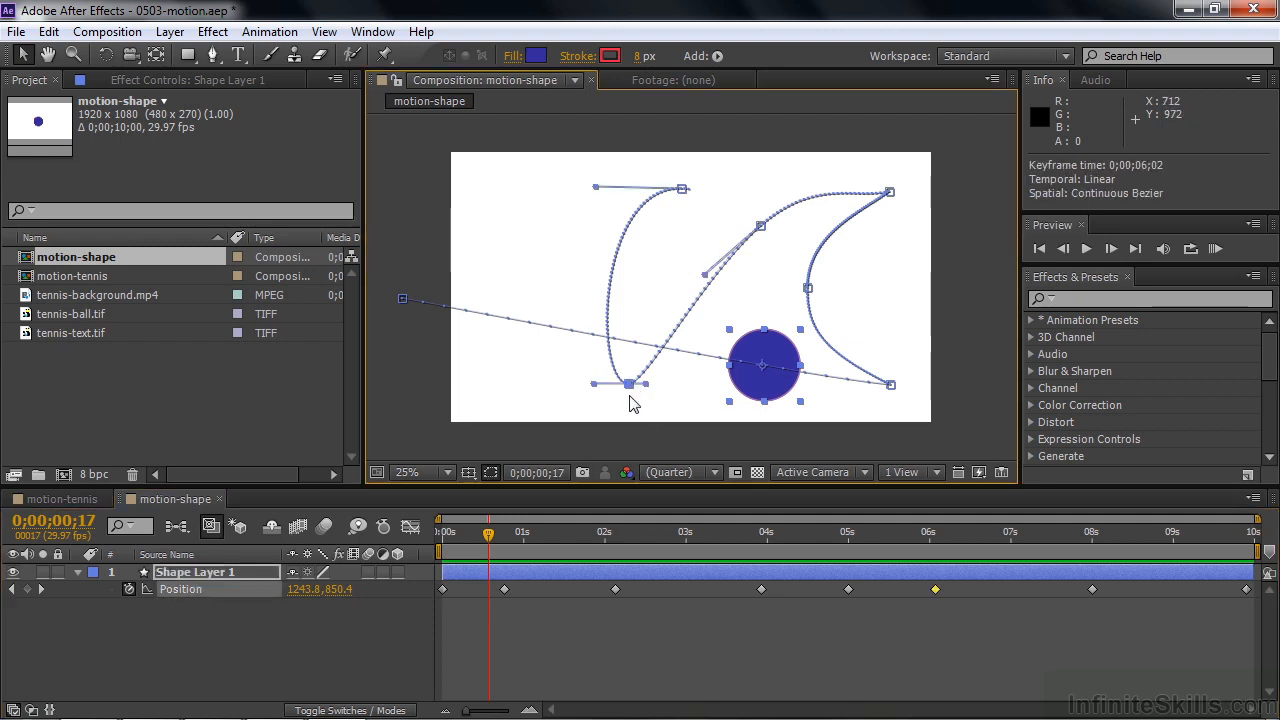
key("Delete")
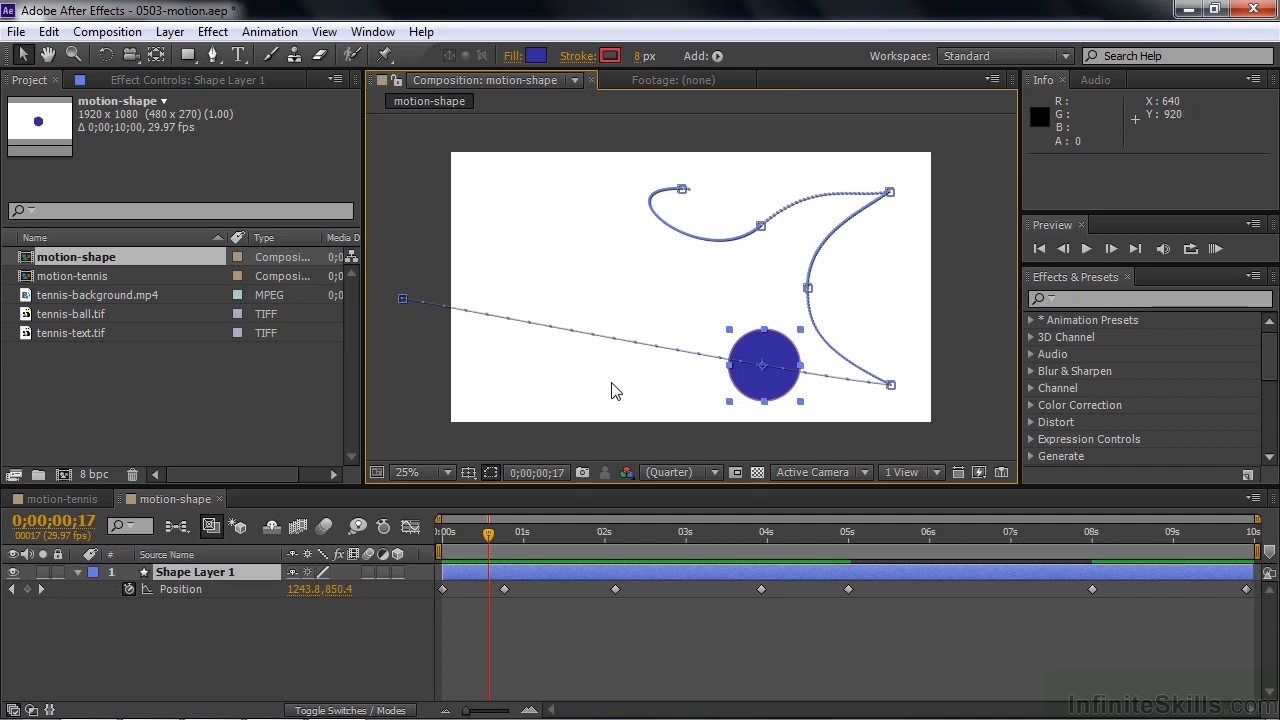
- Open the motion-tennis composition and hide the tennis-ball.tif layer
double_click(25, 279)
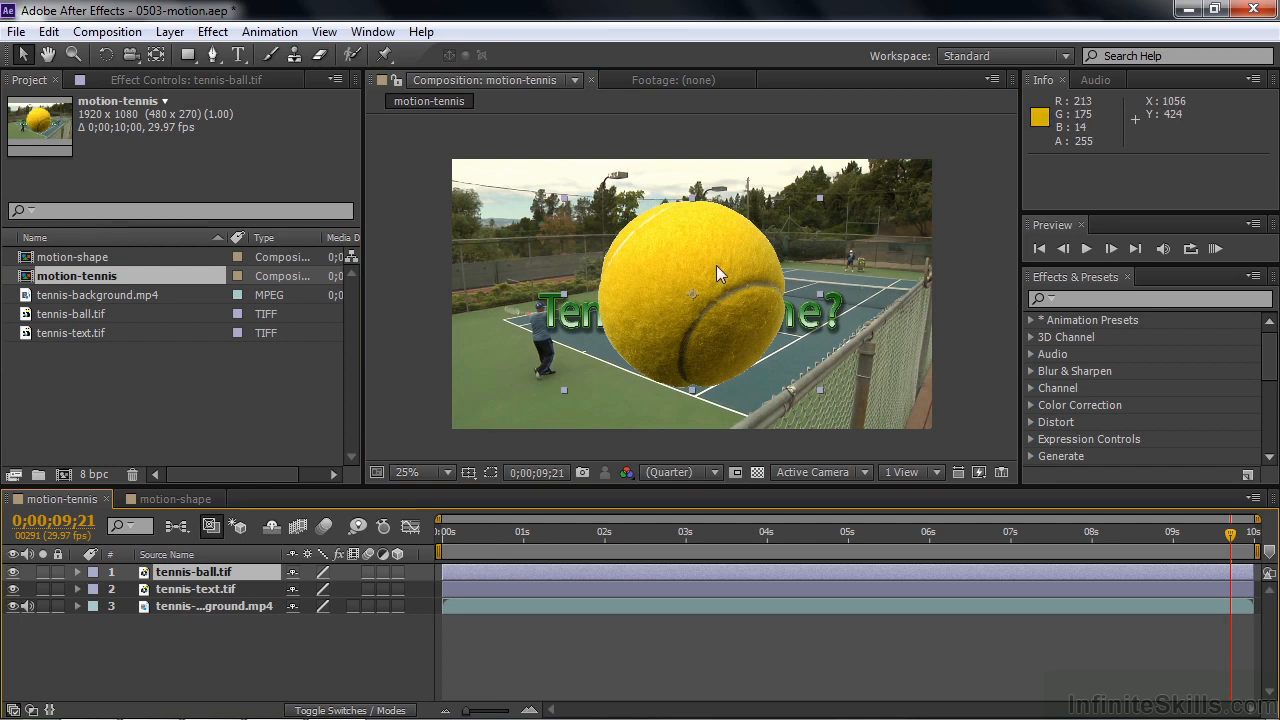
left_click(13, 572)
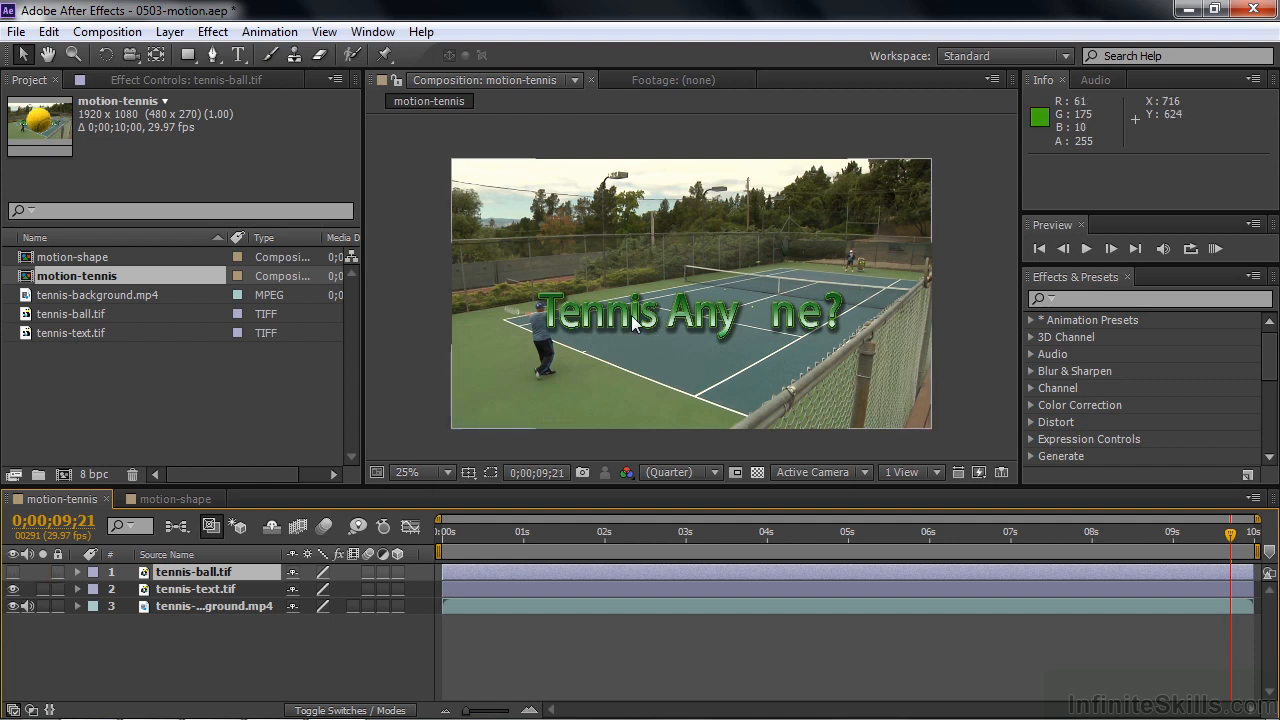
- Enable Position keyframing on the tennis-text.tif layer at 0;00;00;20
left_click_drag(449, 532, 495, 542)
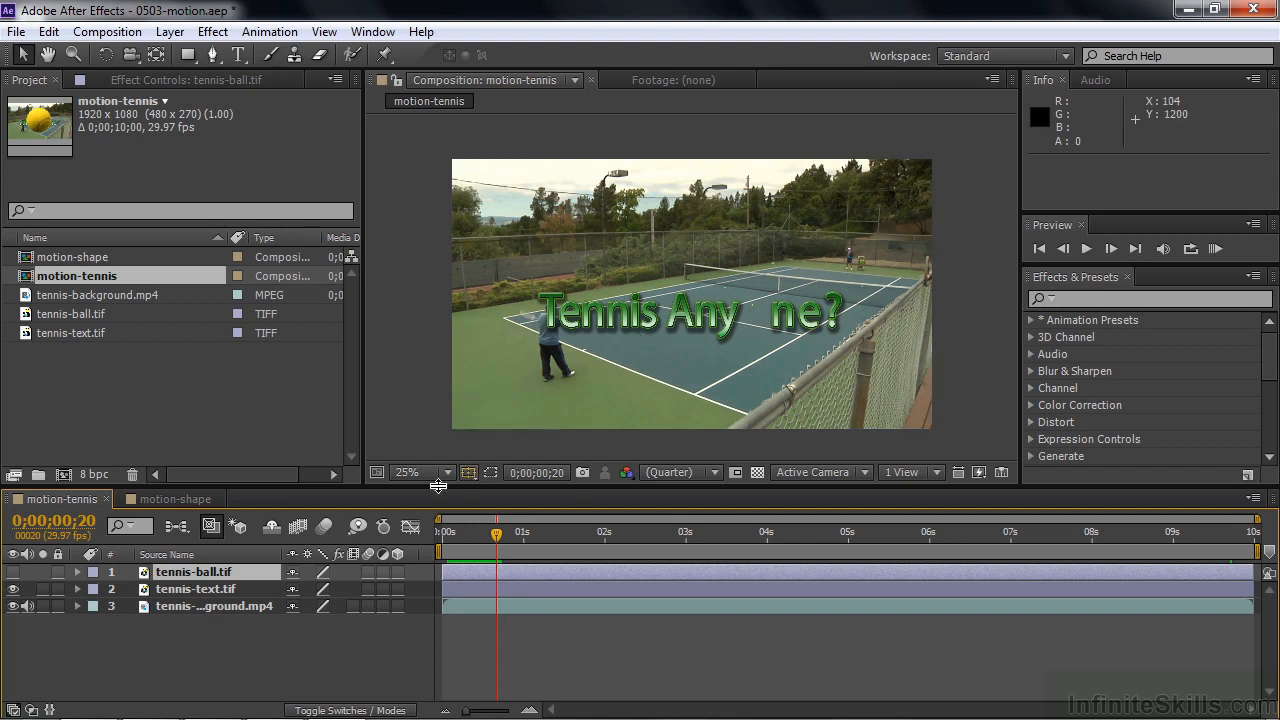
left_click(170, 589)
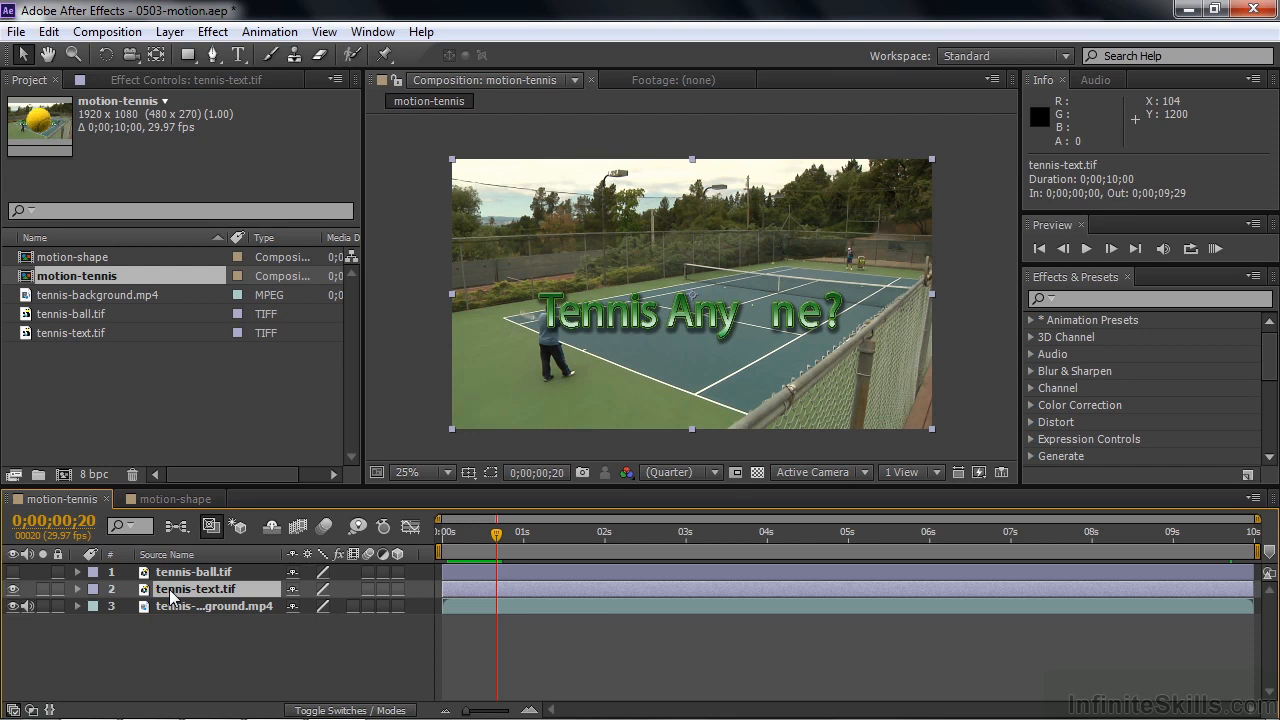
key("p")
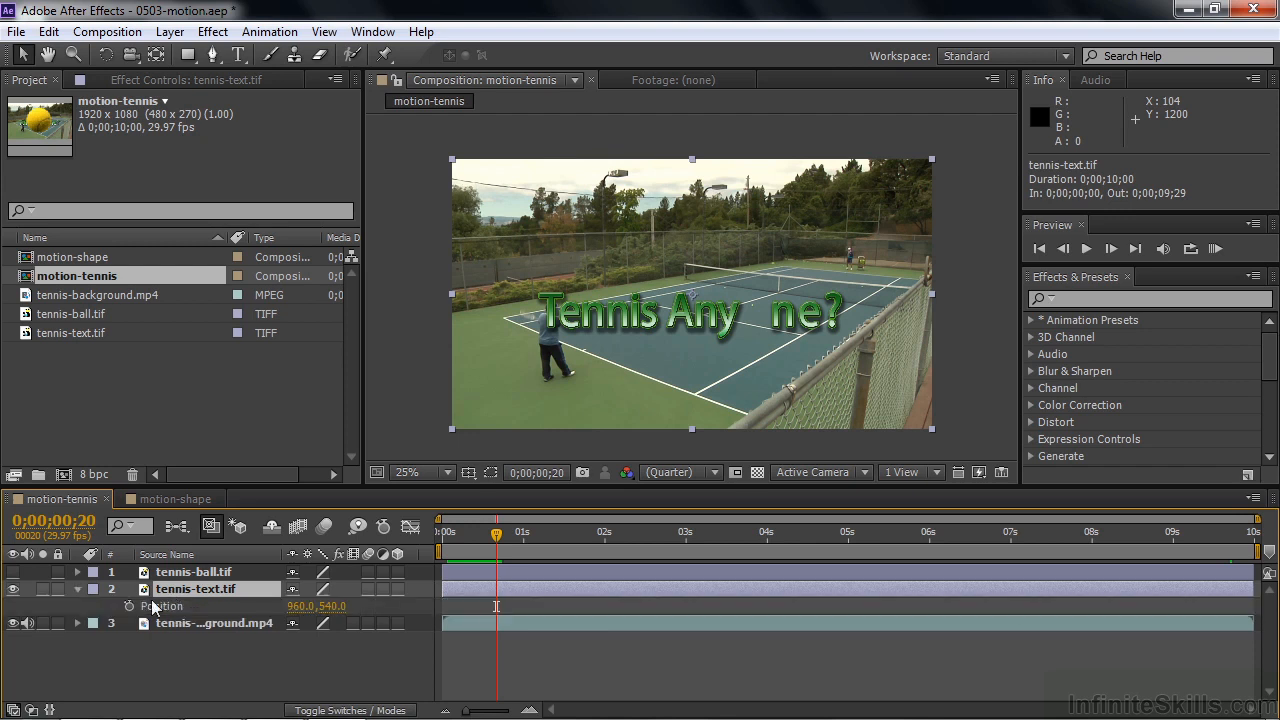
left_click(127, 606)
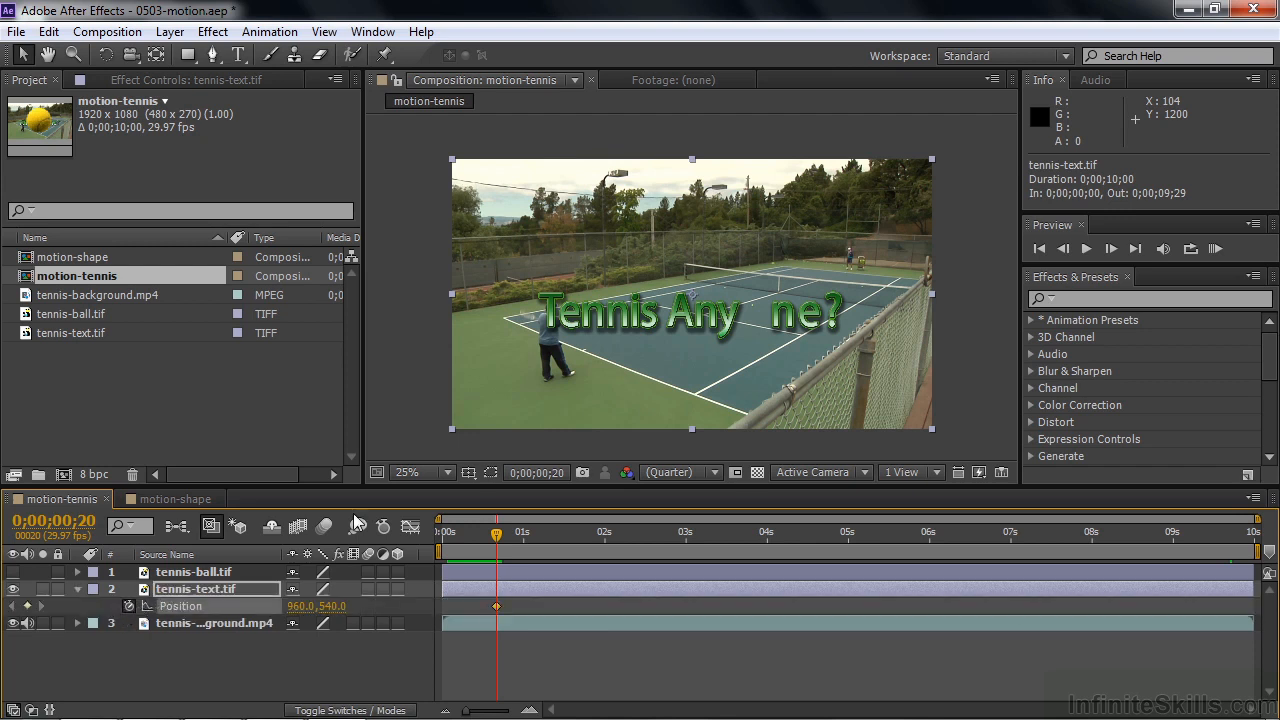
- Move the title off the right side of the frame to about 2636, 756, with the composition view at 12.5%
left_click_drag(689, 323, 1096, 356)
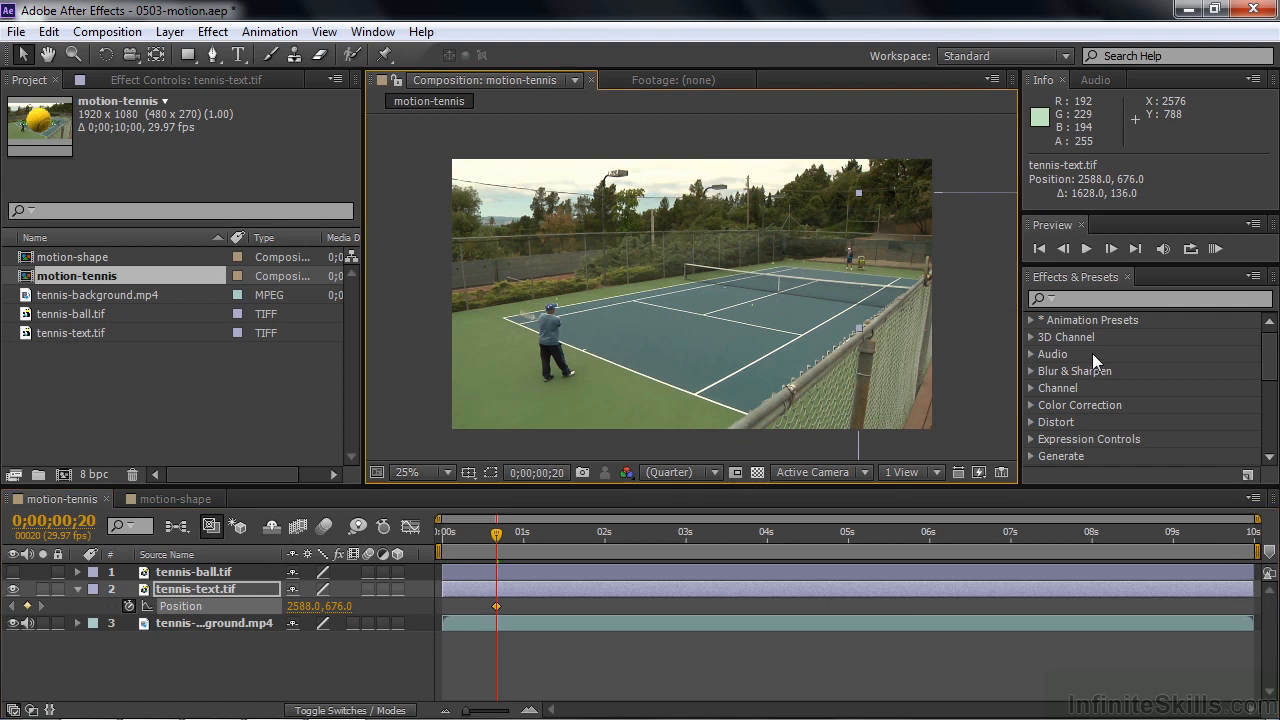
left_click(443, 472)
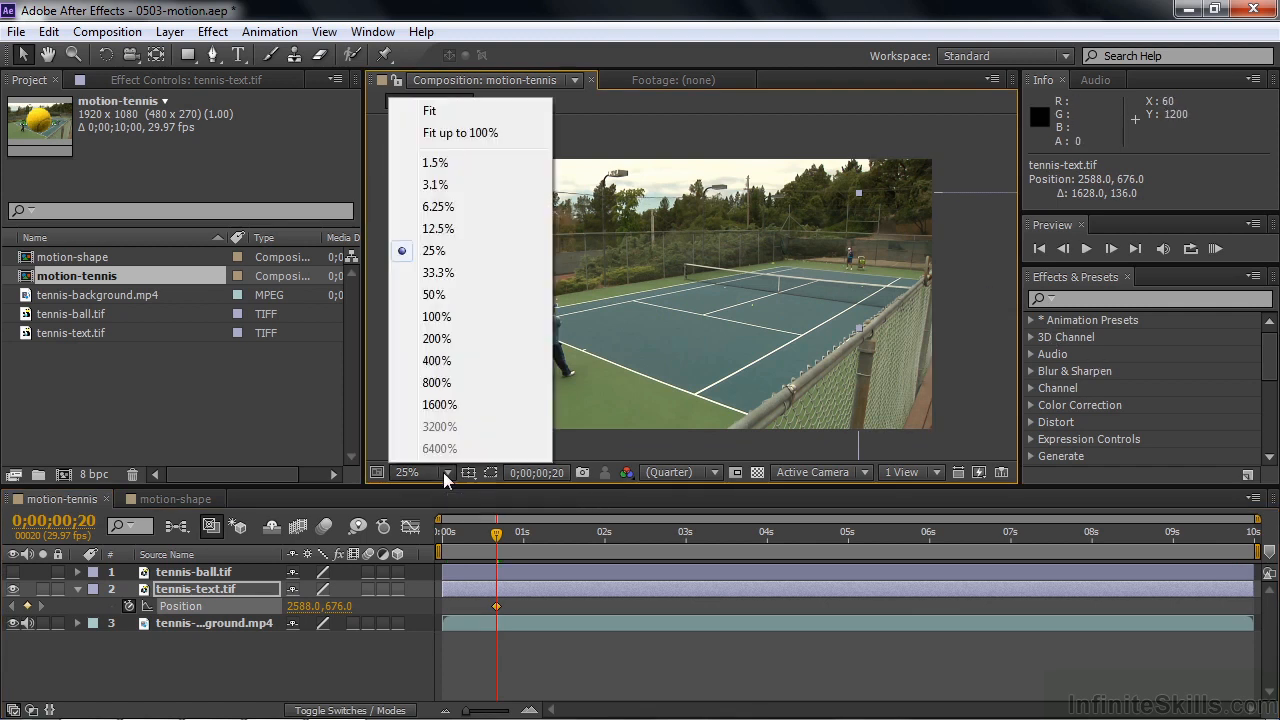
left_click(460, 230)
mouse_move(949, 300)
left_mouse_down()
mouse_move(923, 292)
mouse_move(933, 305)
mouse_move(923, 289)
mouse_move(954, 316)
left_mouse_up()
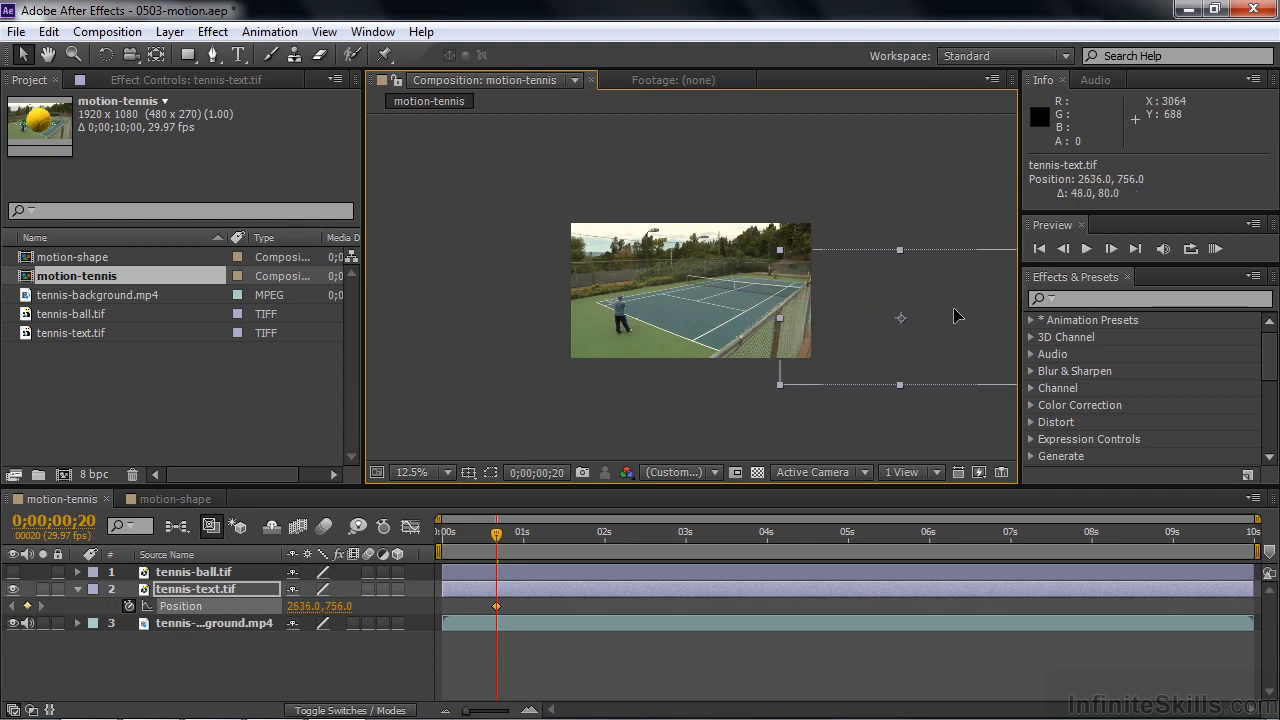
- At 0;00;01;29, bring the title back into the frame by setting its horizontal Position to 989
left_click_drag(500, 537, 604, 541)
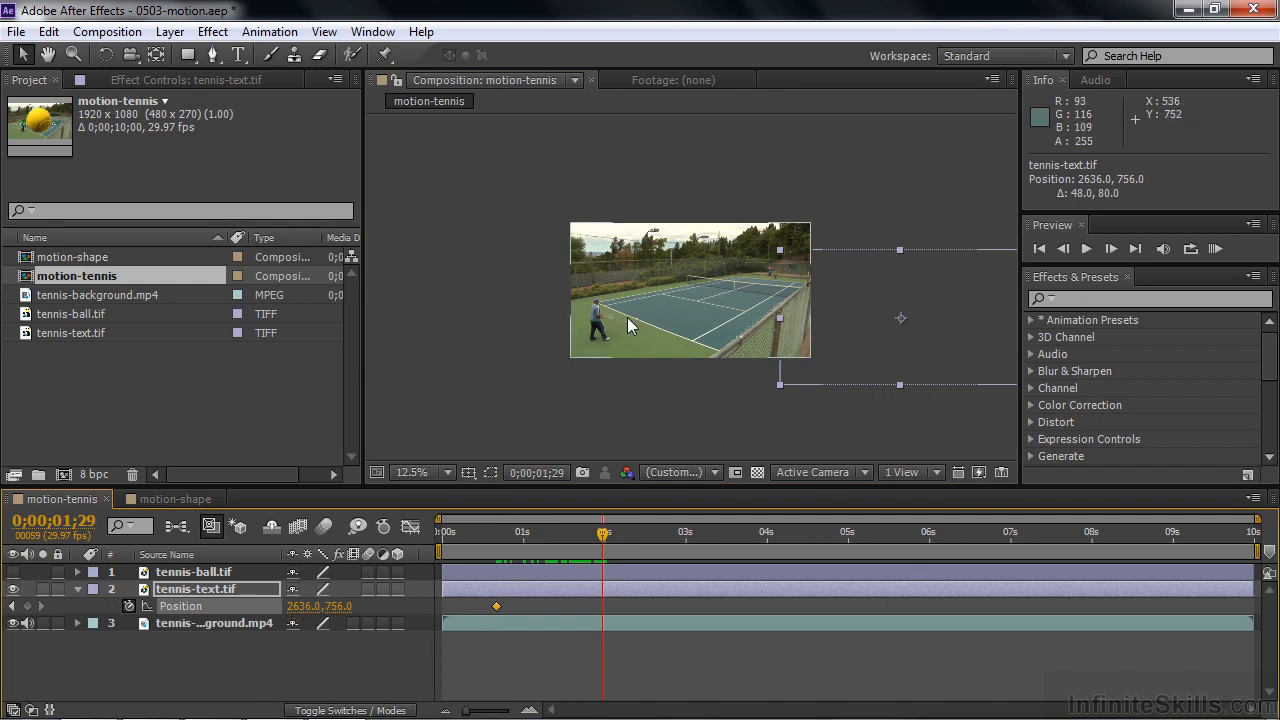
left_click(296, 607)
left_click_drag(248, 611, 14, 612)
left_click_drag(301, 606, 185, 606)
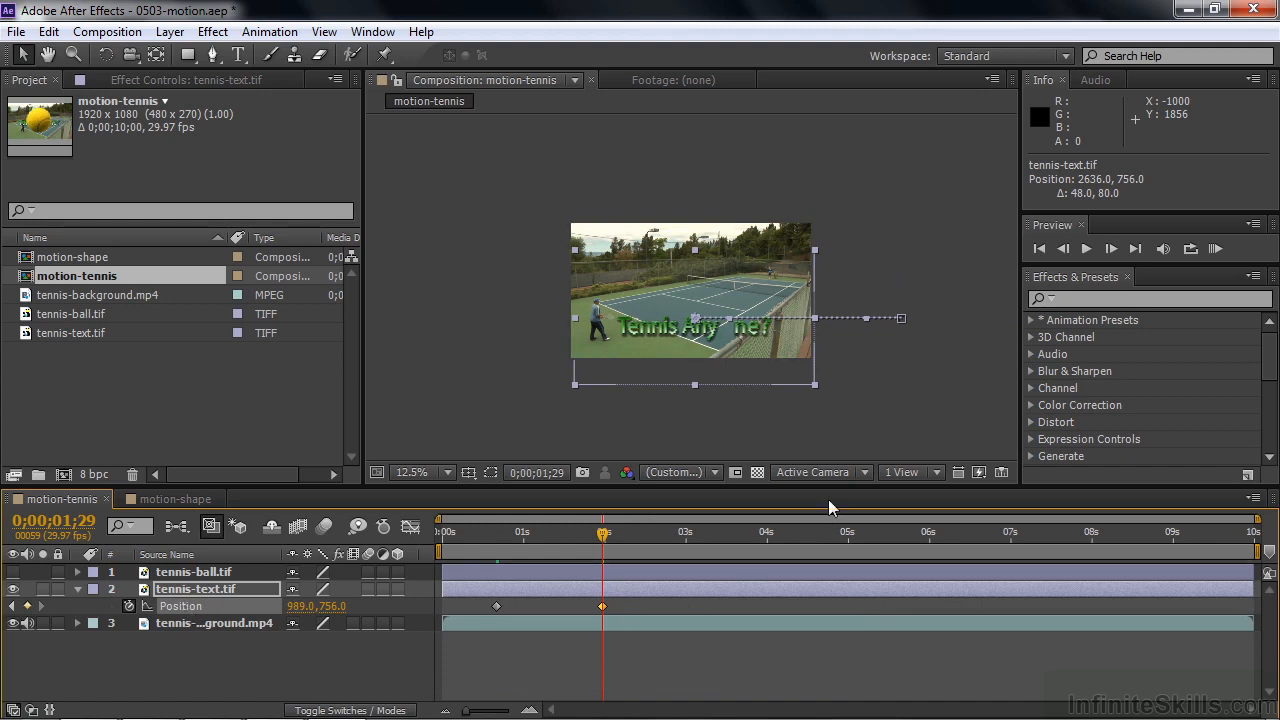
- Preview the title's straight slide-in from 0;00;00;08
left_click_drag(601, 545, 465, 540)
key("h")
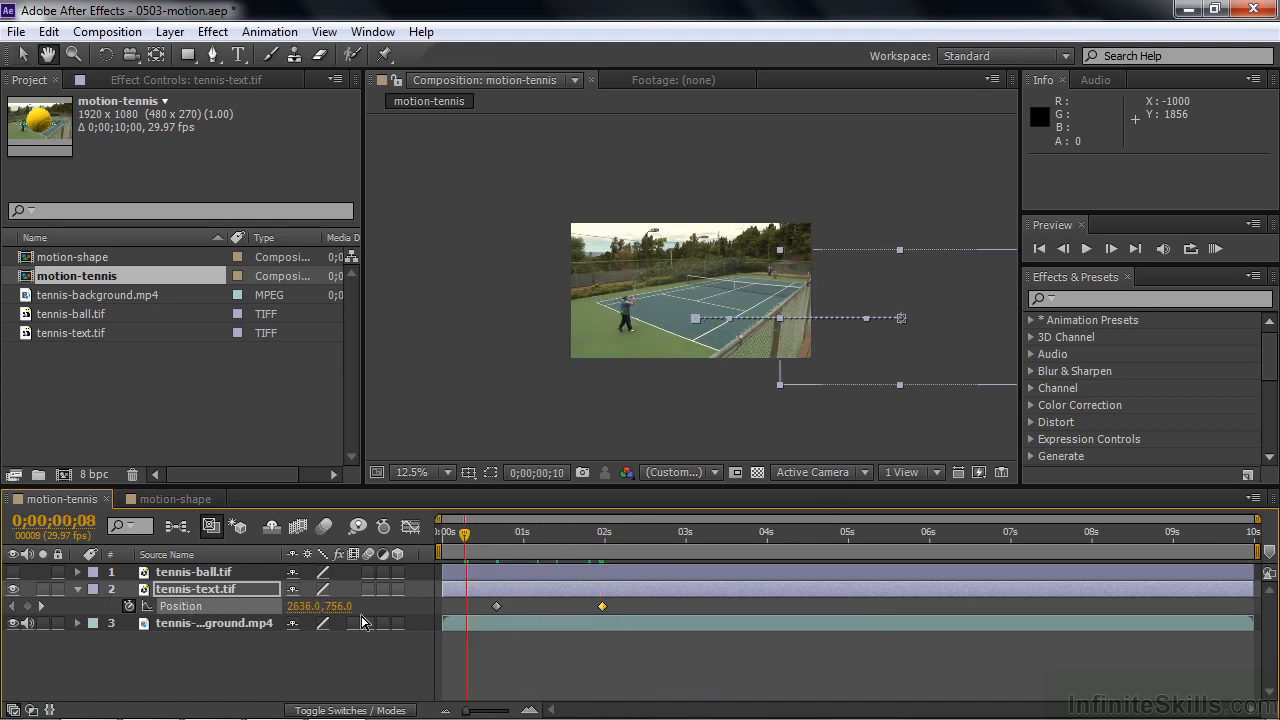
key("space")
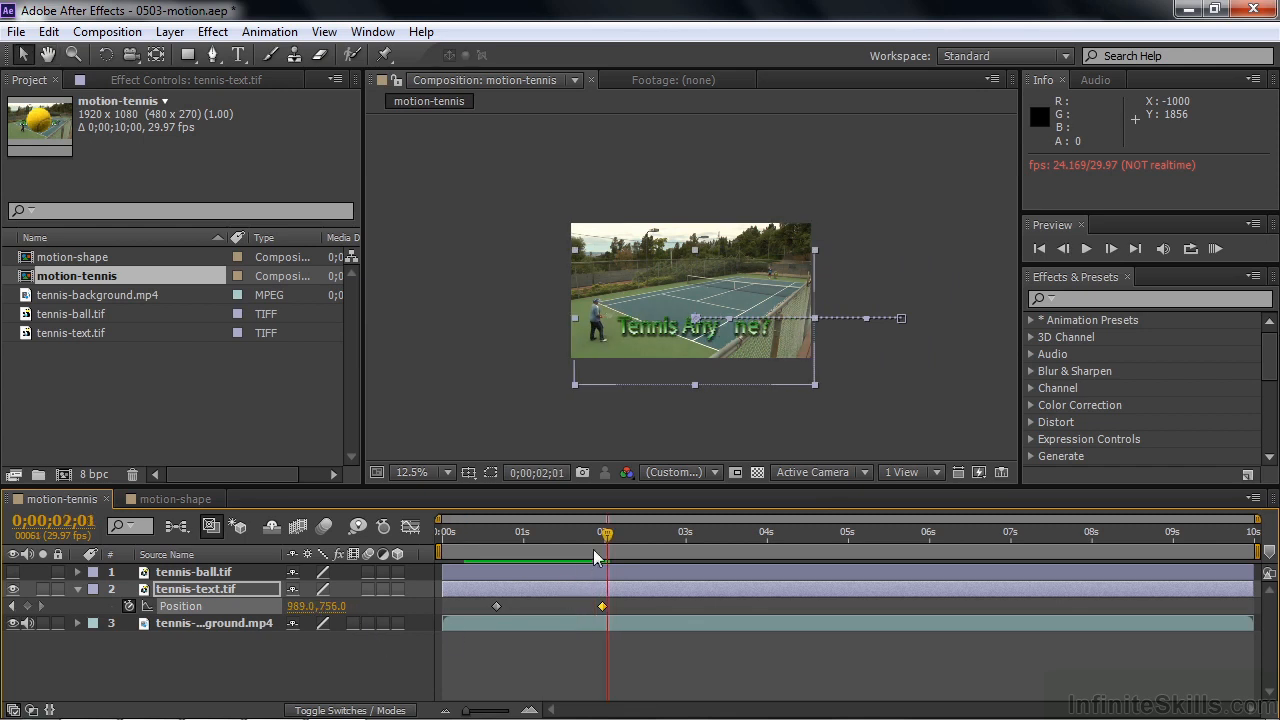
- Bend the title's motion path into an S-curve, pulling the first keyframe's handle down and the second's up to about 1655, 284
left_click_drag(605, 536, 546, 550)
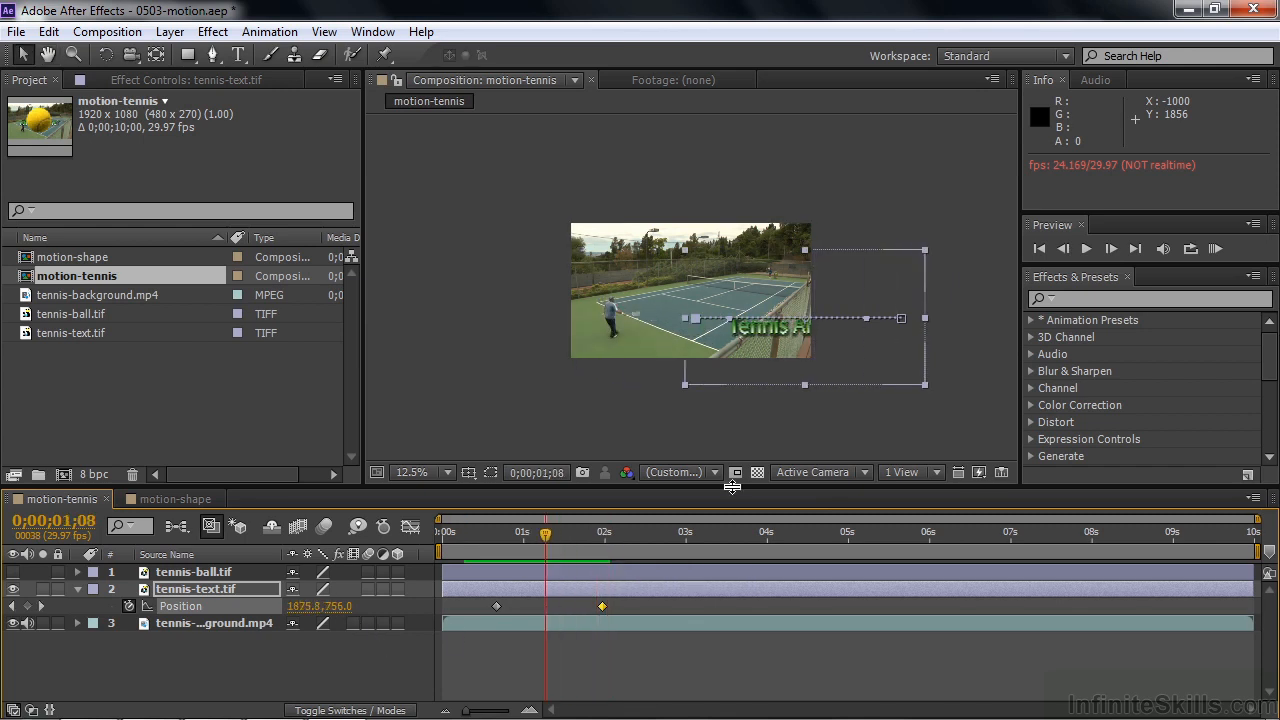
left_click_drag(868, 317, 868, 366)
left_click_drag(739, 319, 778, 261)
- Preview the title's curved entrance from 0;00;00;15
left_click_drag(545, 531, 486, 540)
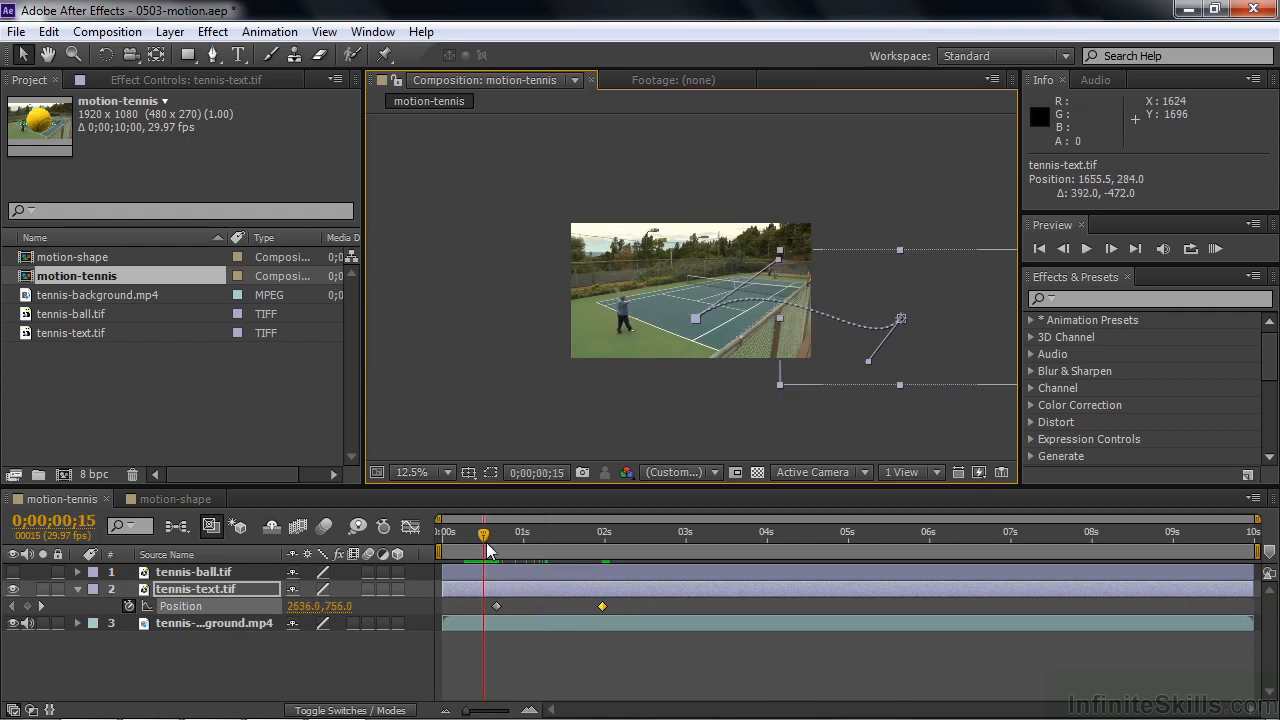
key("space")
key("space")
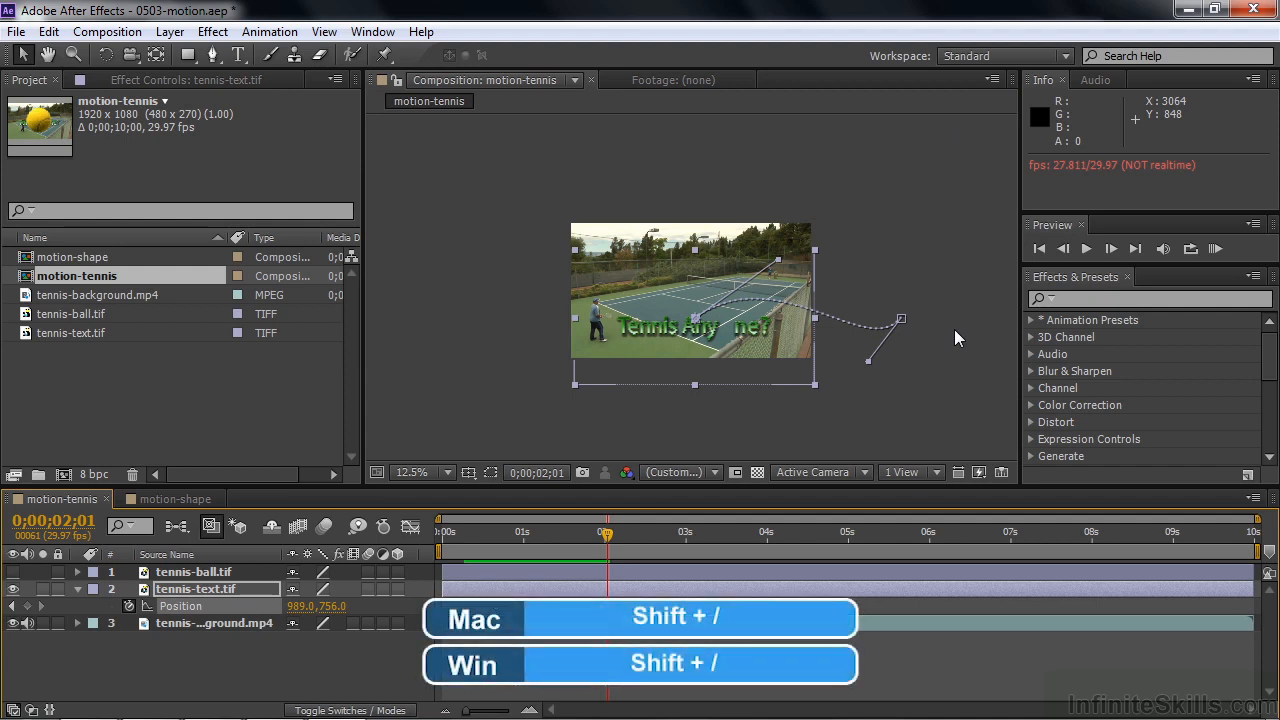
- Fit the composition in the viewer and make the tennis-ball.tif layer visible again
key("shift+slash")
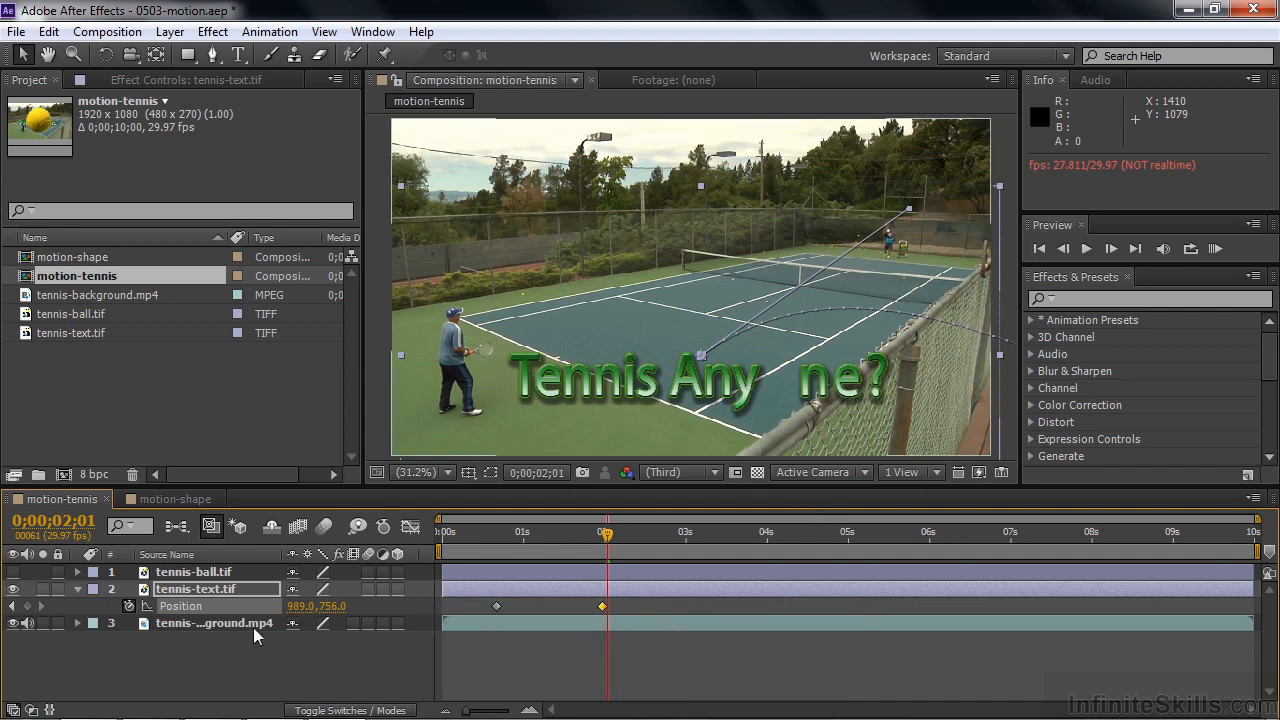
left_click(165, 576)
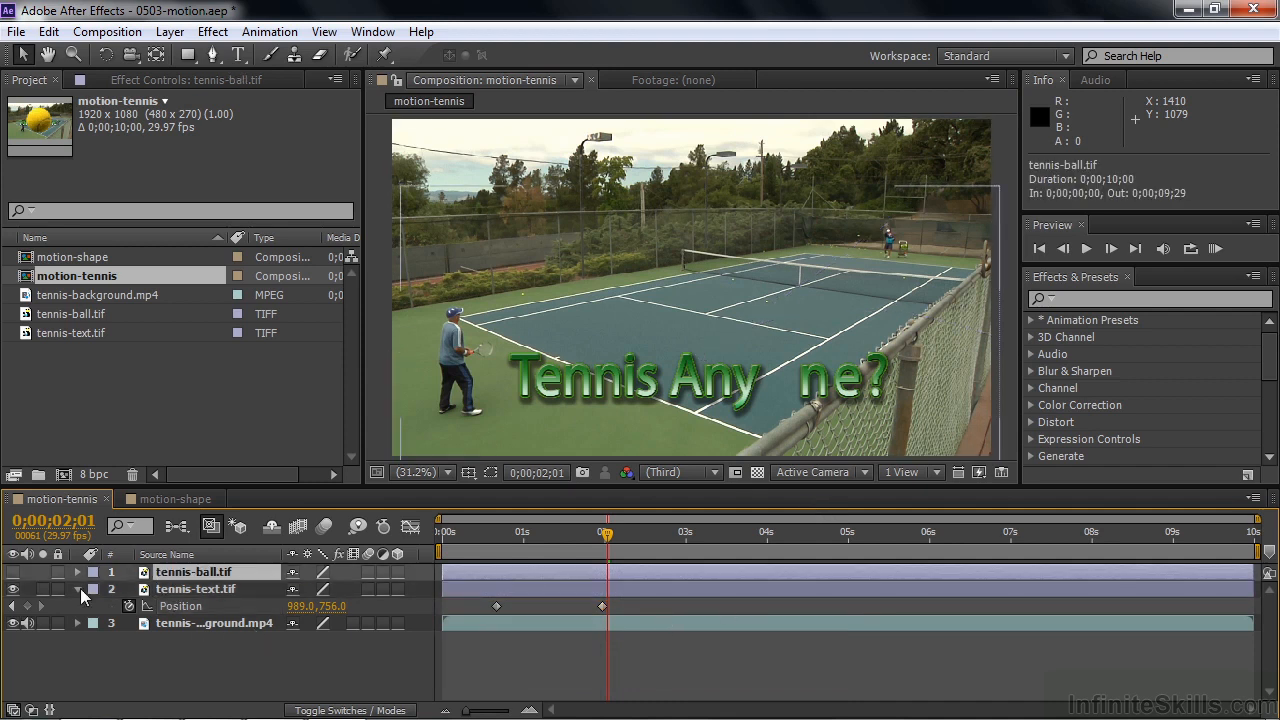
left_click(13, 572)
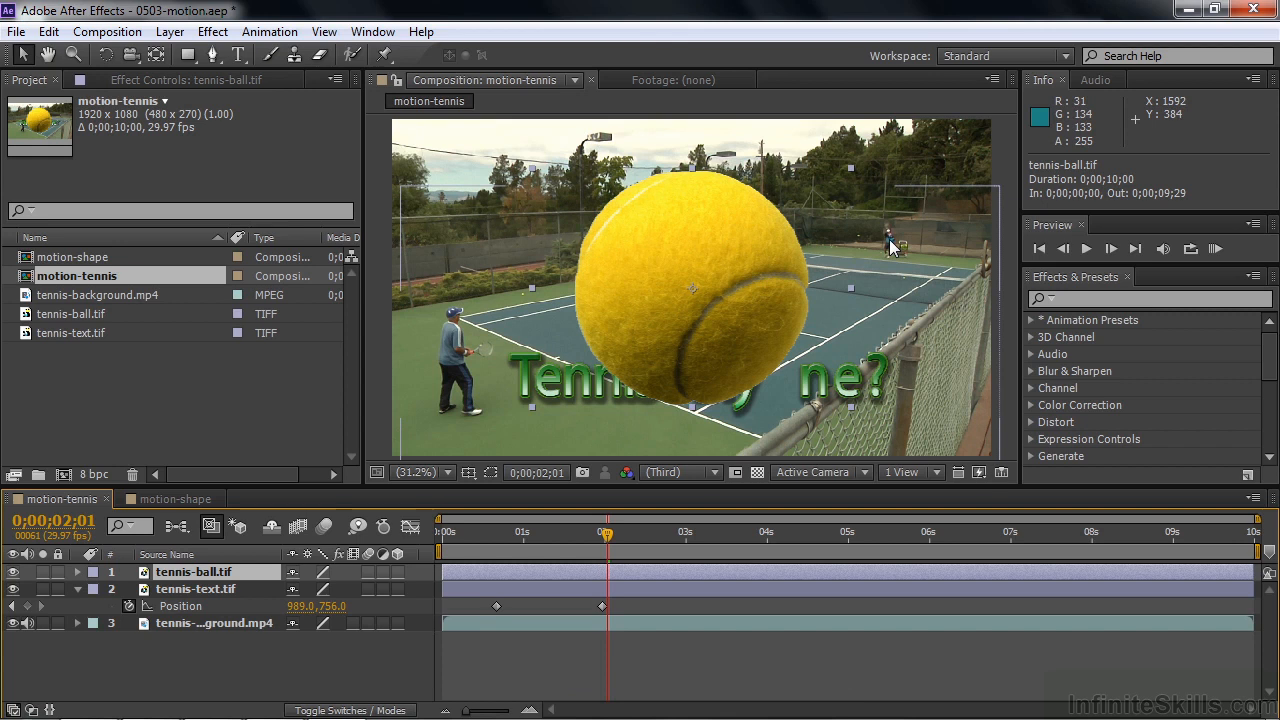
- At 0;00;04;27, shrink the tennis ball to about 4.9% and place it on the far player at about 1591, 409
left_click_drag(605, 540, 836, 553)
left_click(735, 321)
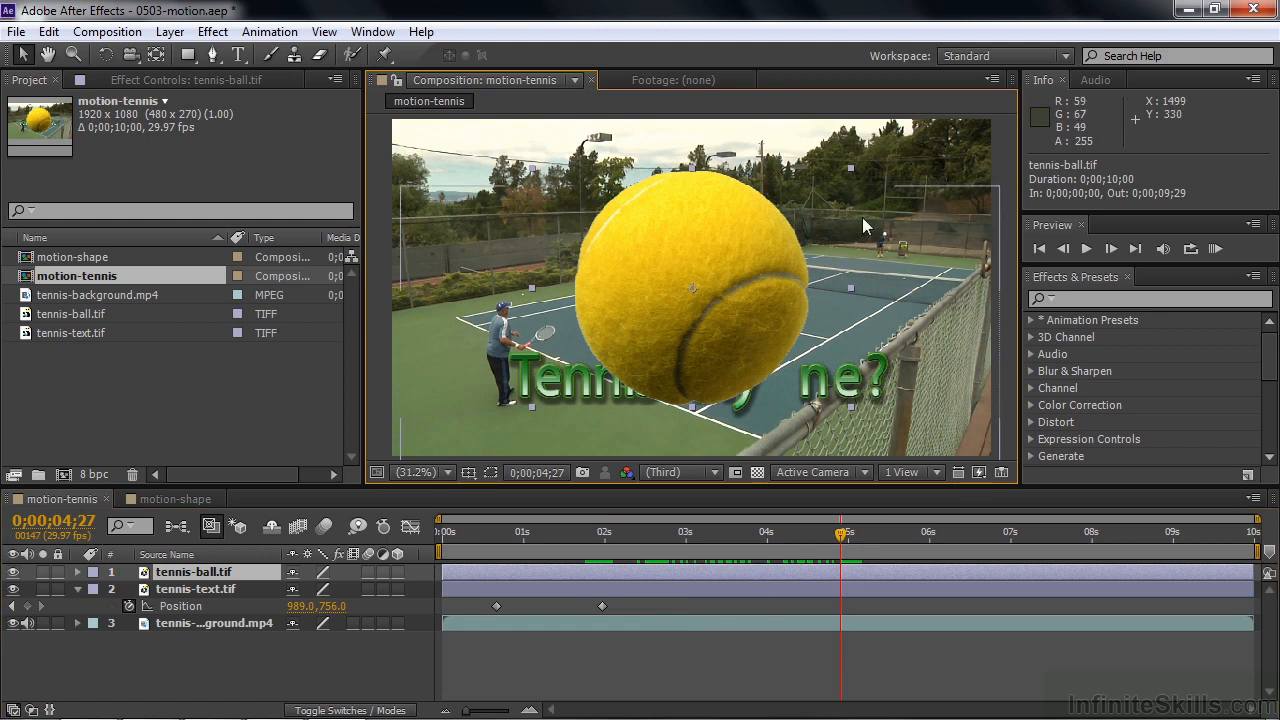
left_click_drag(850, 167, 892, 253)
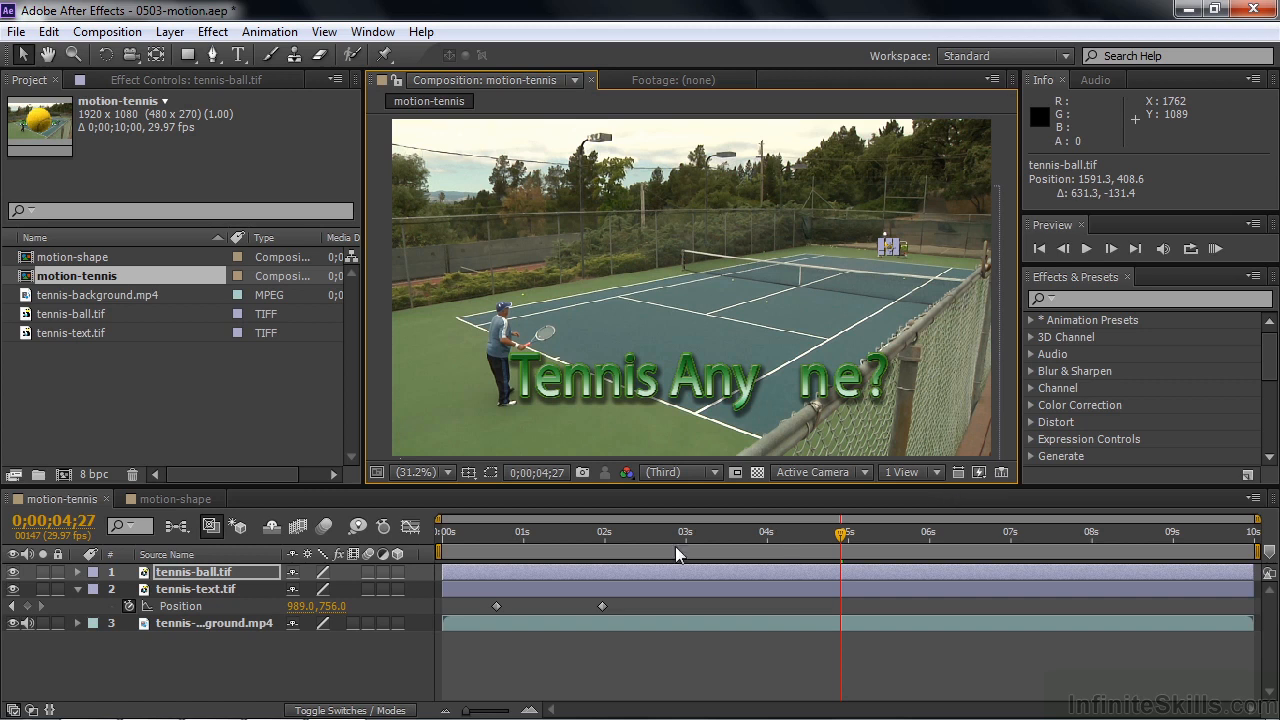
- Reveal the tennis ball's Scale and Position and enable keyframing for both at 0;00;04;27
key("s")
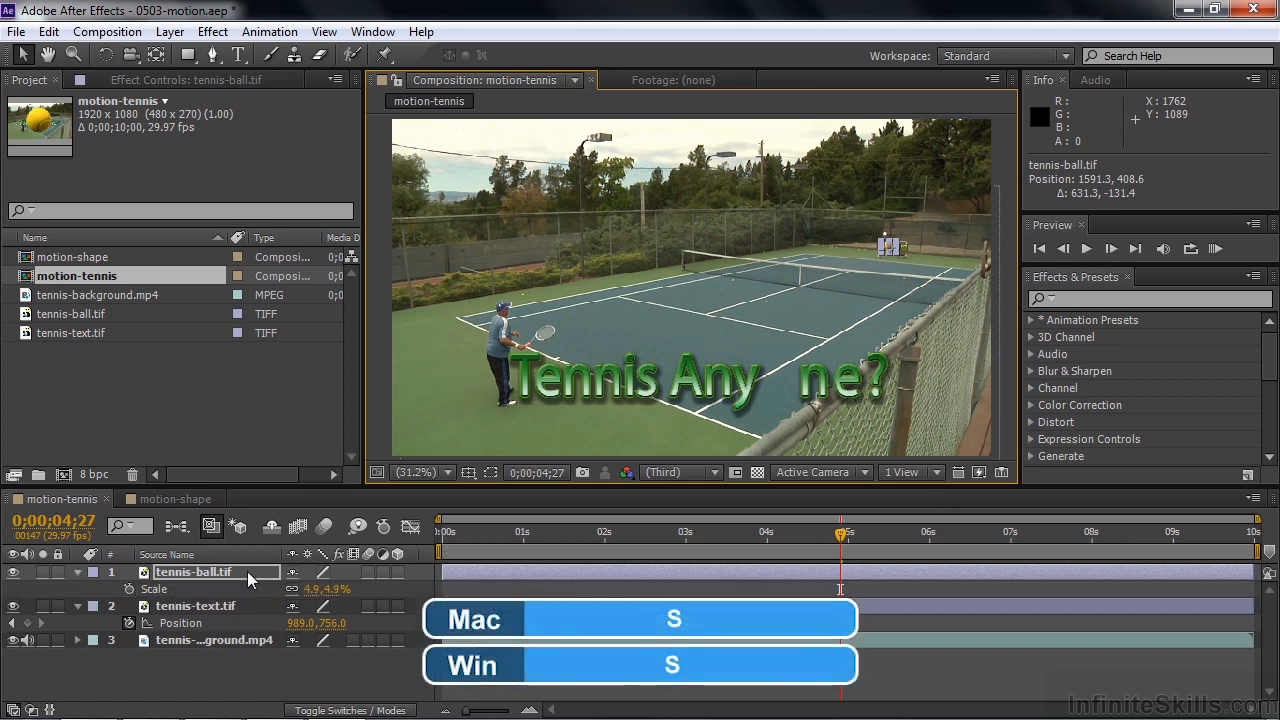
key("shift+p")
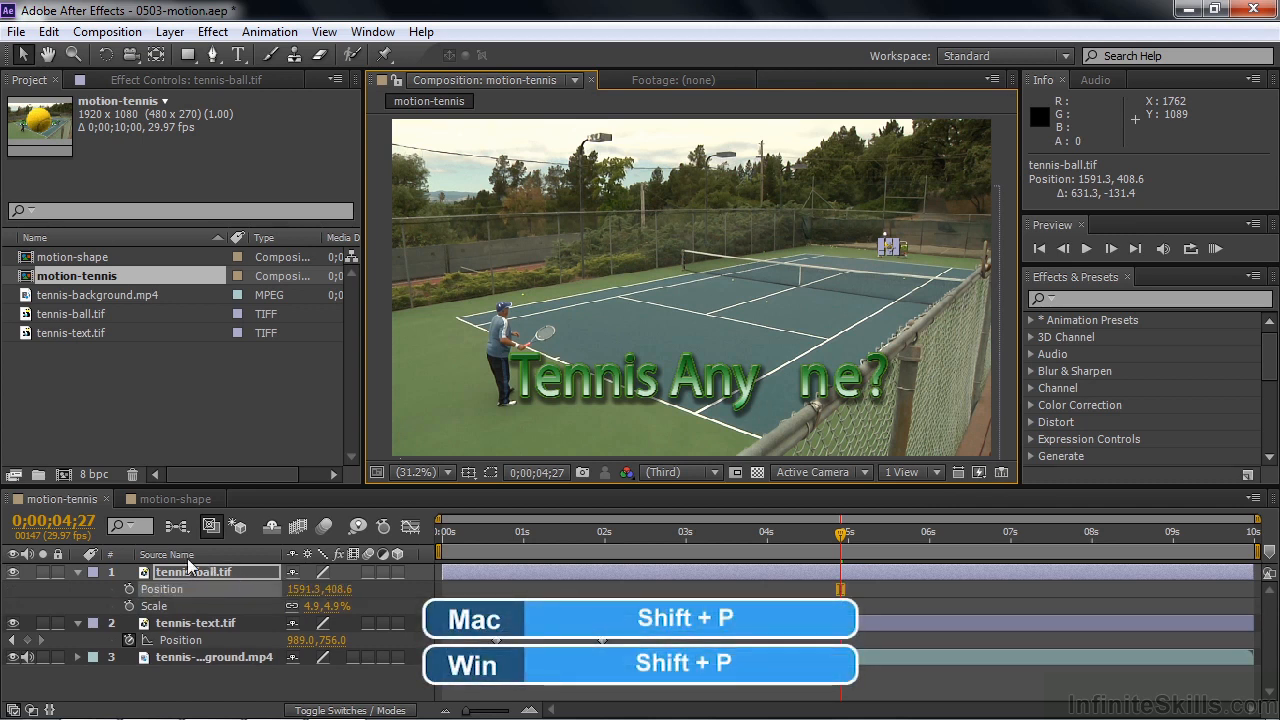
left_click(128, 589)
left_click(128, 606)
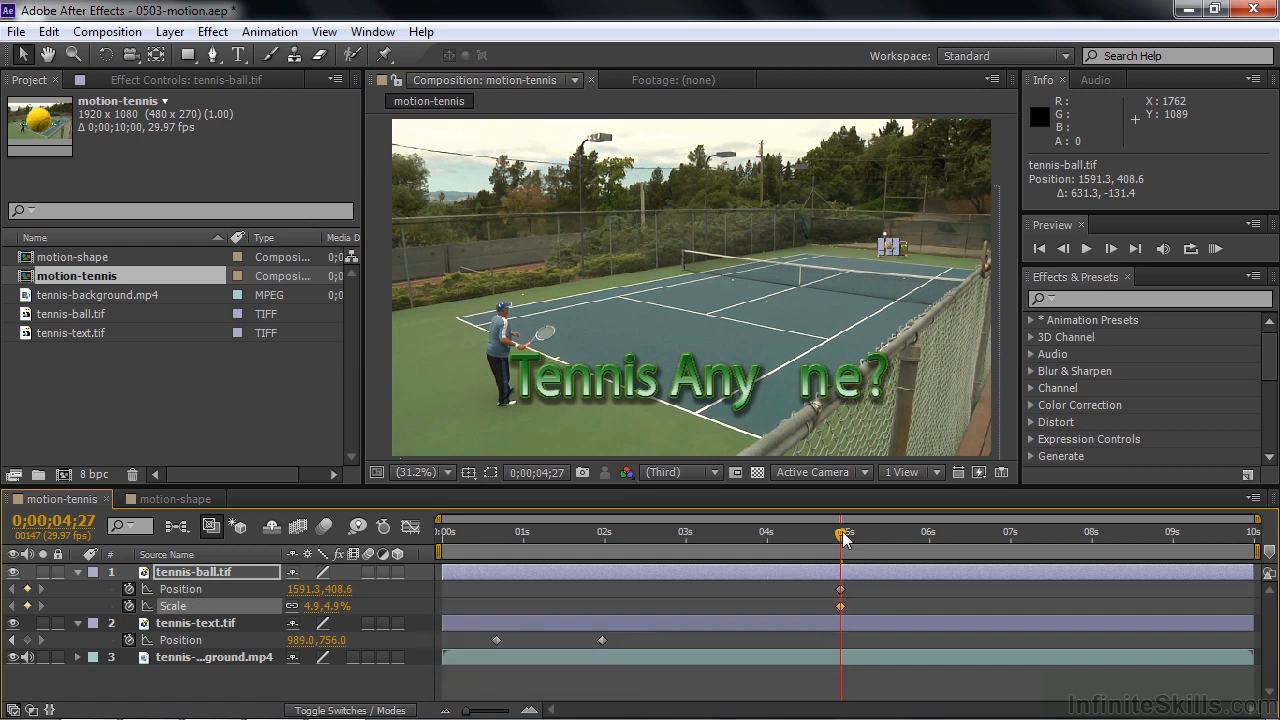
- Keyframe the ball's Position at the near player (about 441, 723) at 0;00;06;15 and in the title's gap (about 1245, 851) at 0;00;07;22
left_click_drag(843, 538, 973, 579)
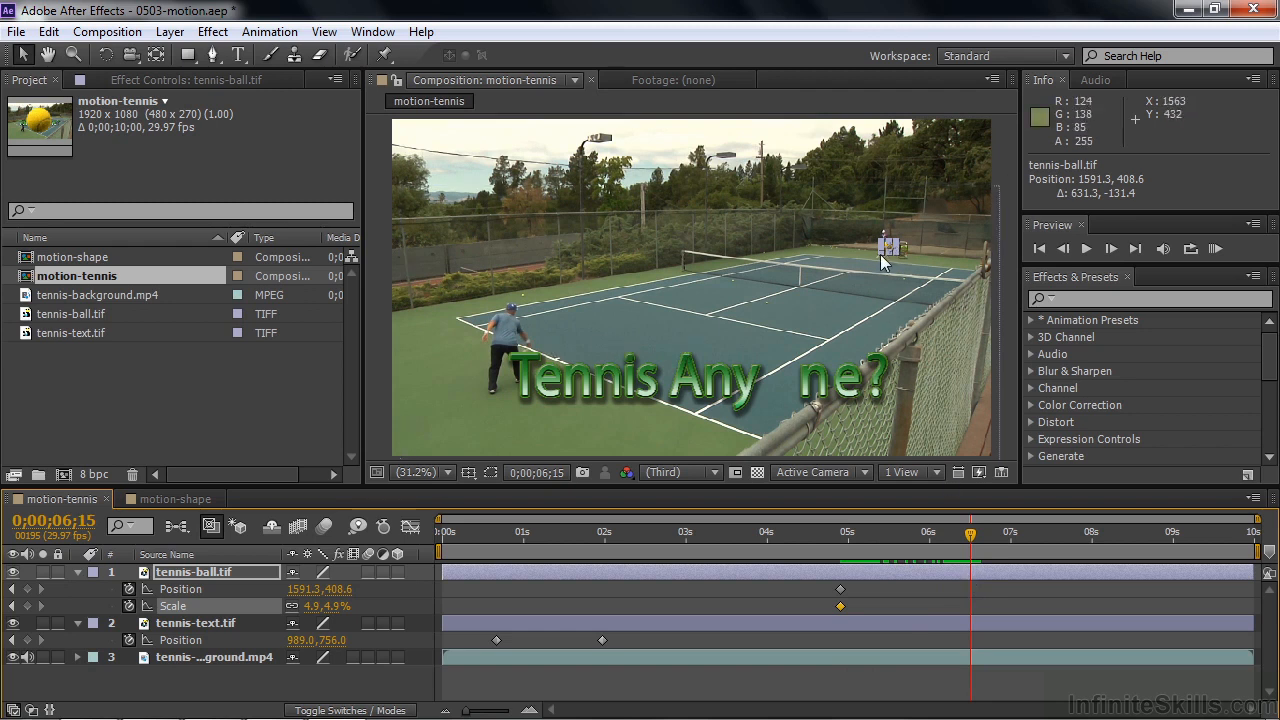
left_click_drag(893, 255, 532, 346)
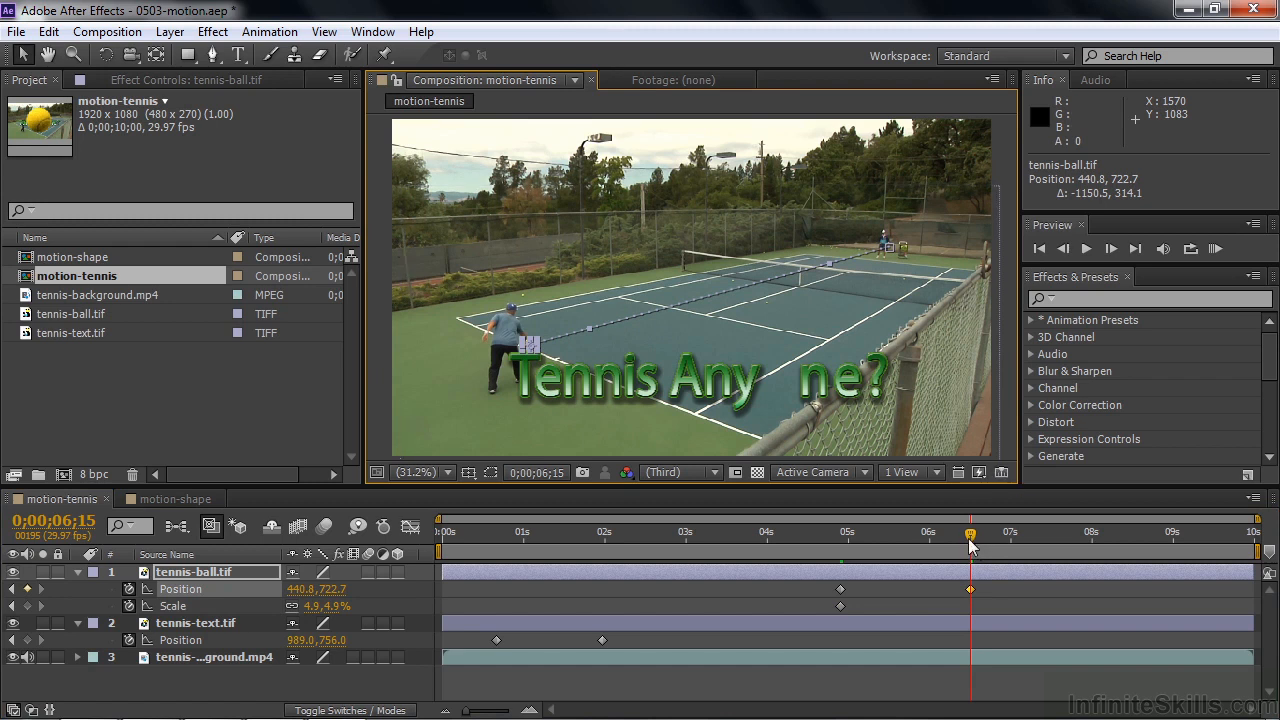
left_click_drag(969, 536, 1068, 542)
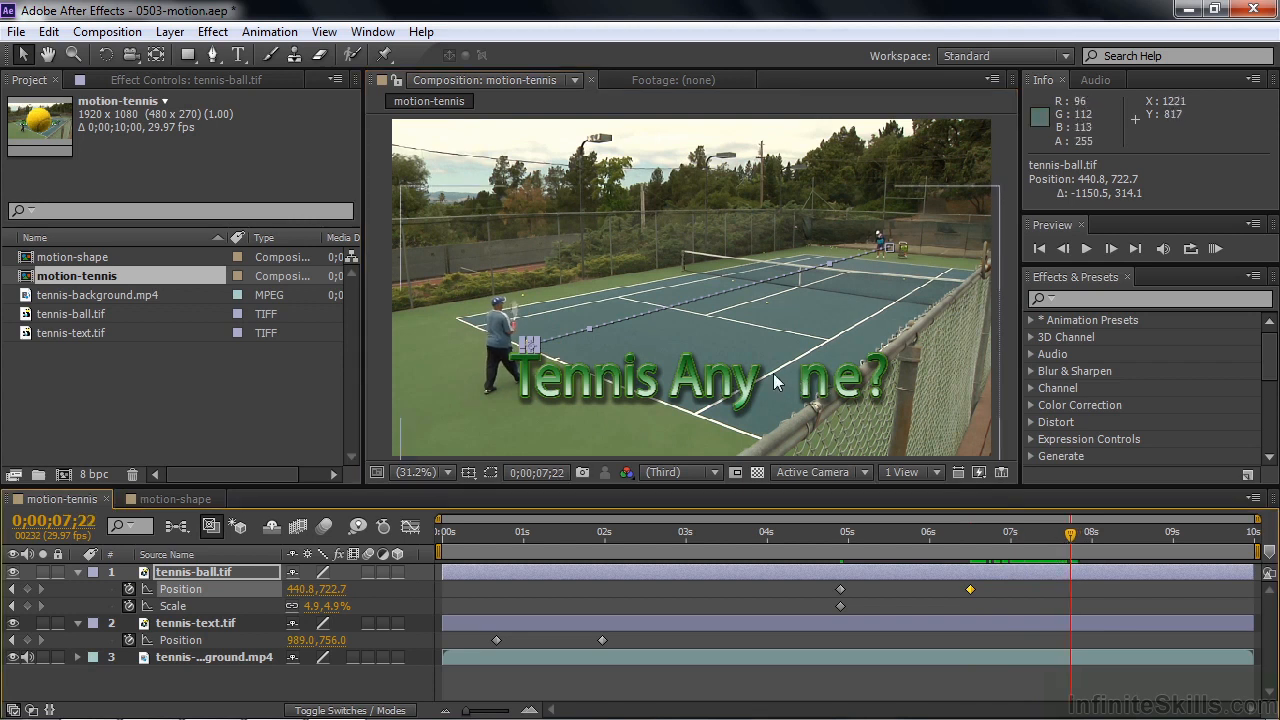
left_click_drag(533, 348, 782, 389)
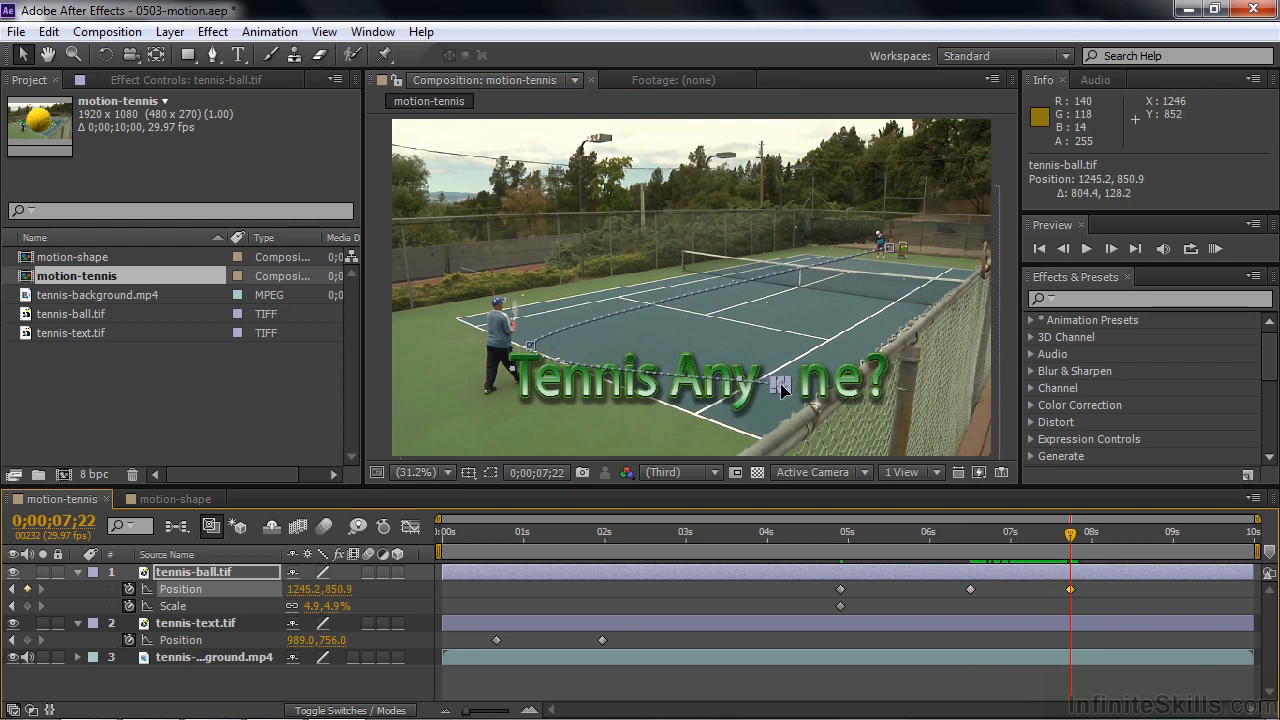
- At 0;00;06;26, enlarge the tennis ball to about 45.9% with a new Scale keyframe
left_click_drag(1073, 538, 1001, 531)
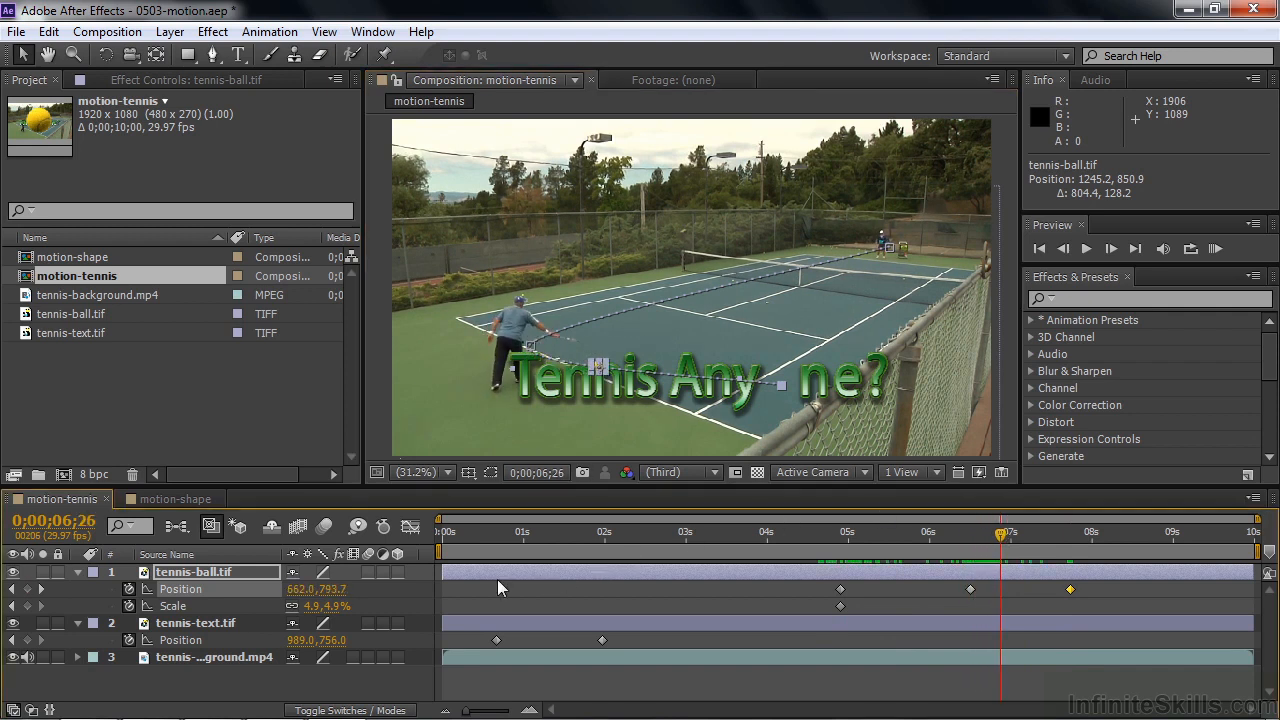
left_click_drag(312, 606, 346, 602)
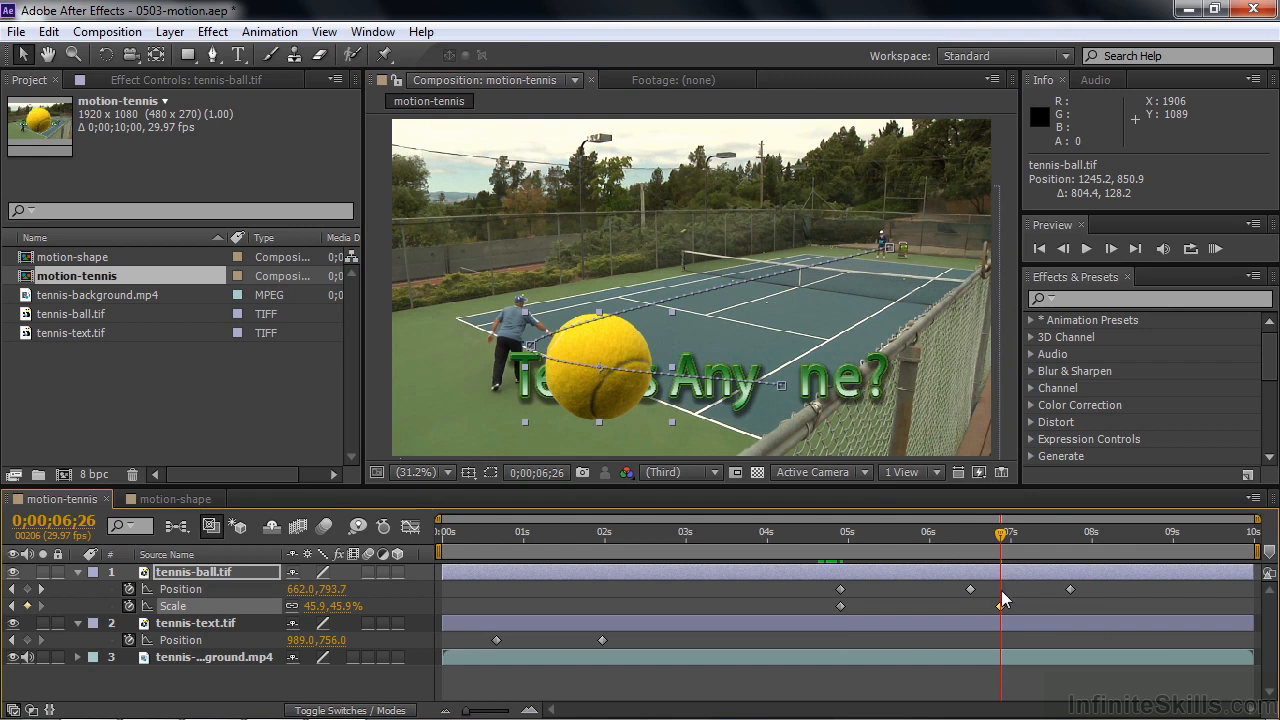
left_click(1000, 607)
- Preview the tennis ball's flight and growth from 0;00;04;19, and scrub back to 0;00;07;16 to check its landing
left_click_drag(1000, 540, 818, 545)
key("space")
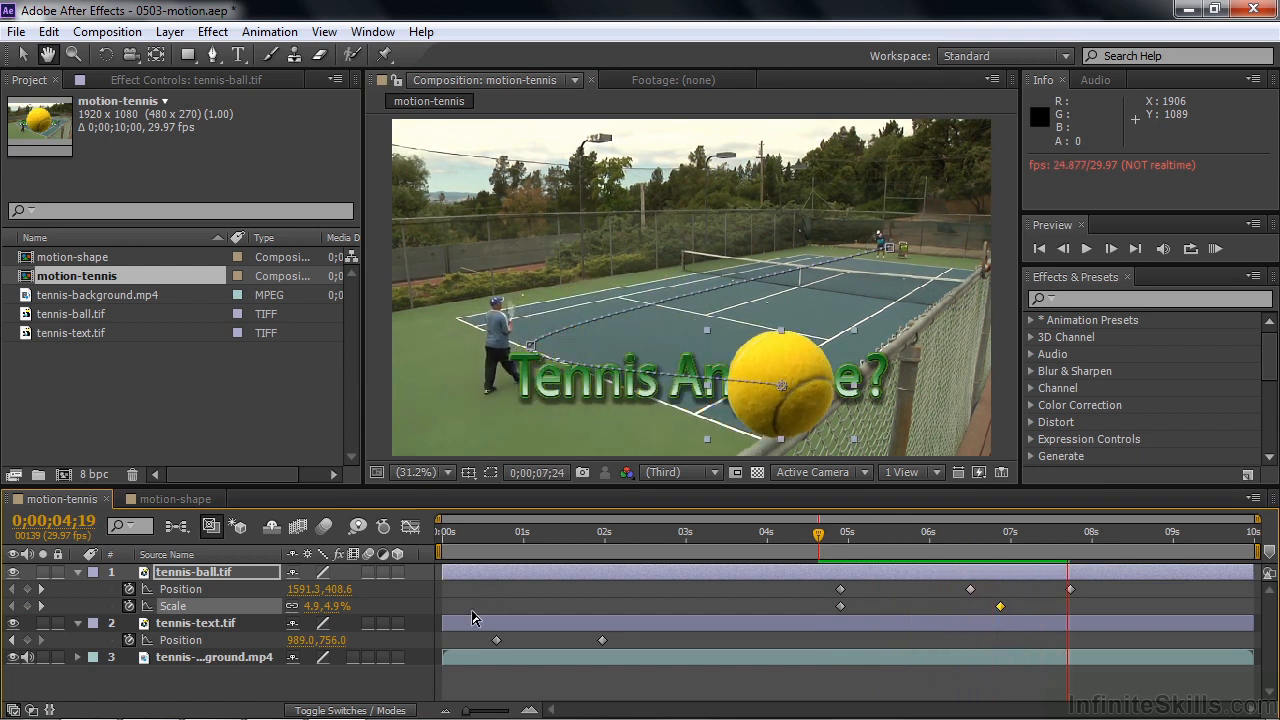
key("space")
left_click_drag(1081, 541, 1062, 565)
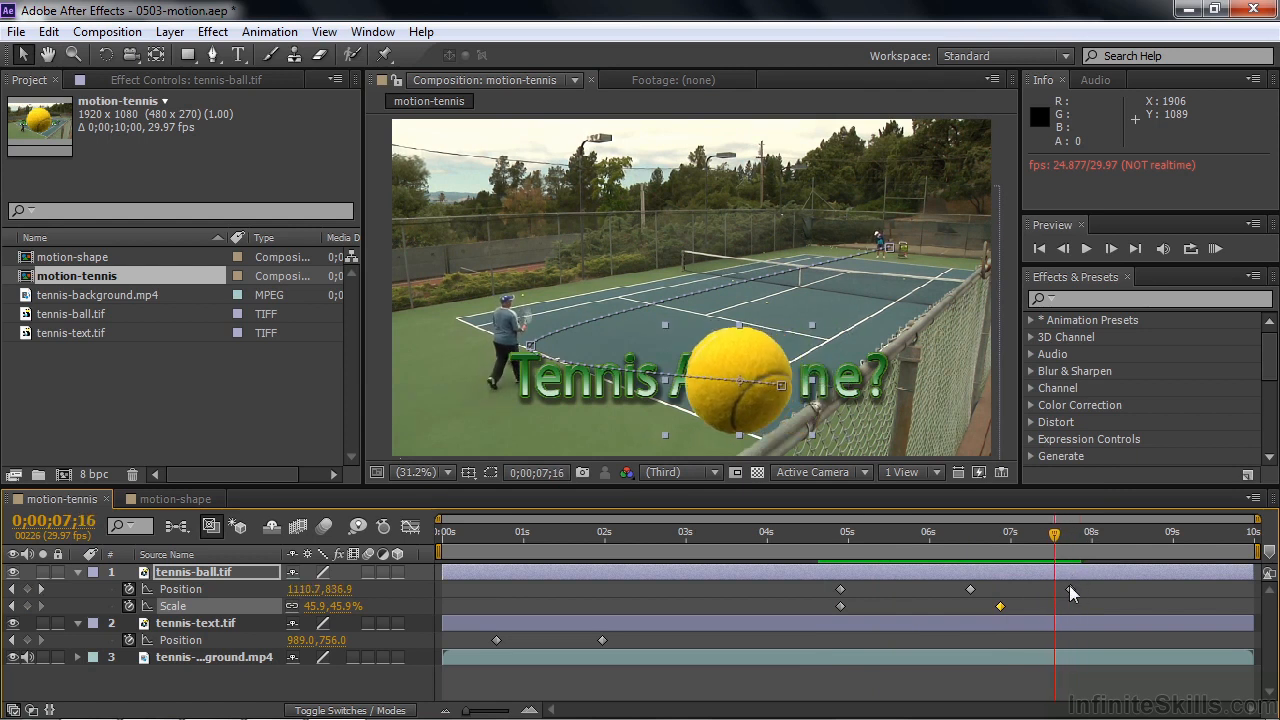
- Shrink the tennis ball to about 24.9% at its last Position keyframe, 0;00;07;22, and scrub back to 0;00;05;19
left_click(41, 589)
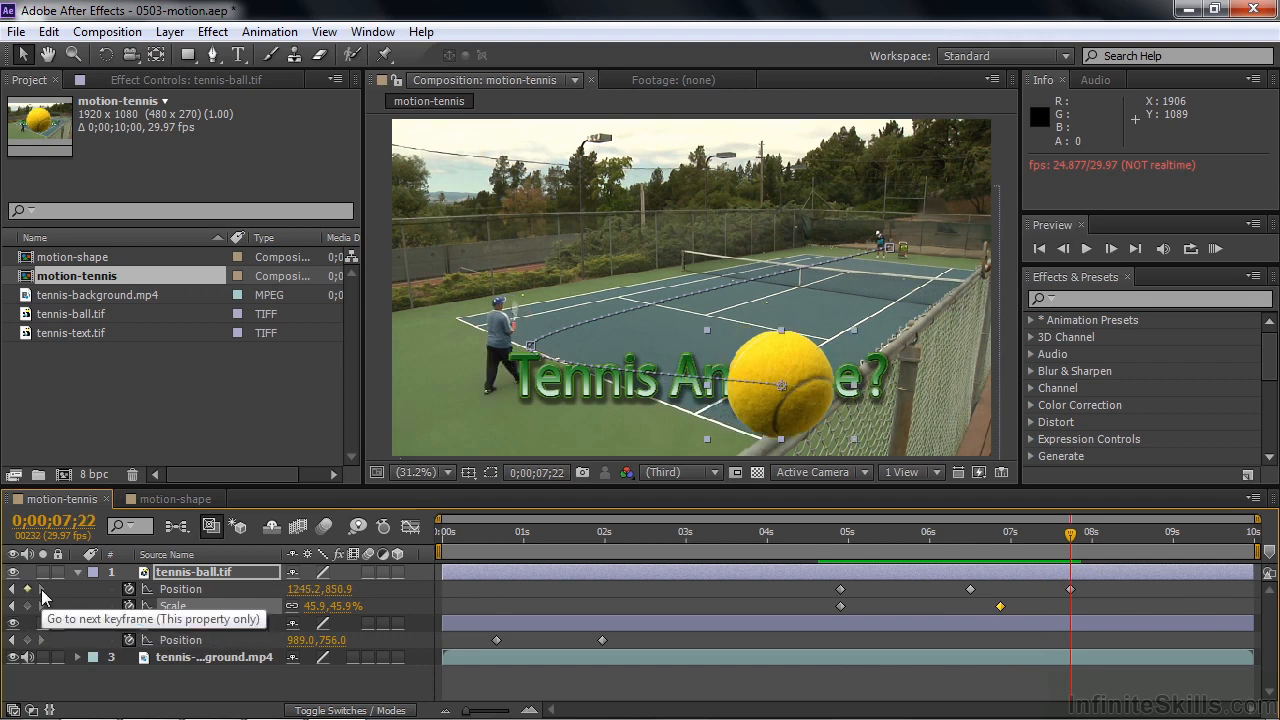
left_click_drag(337, 614, 310, 606)
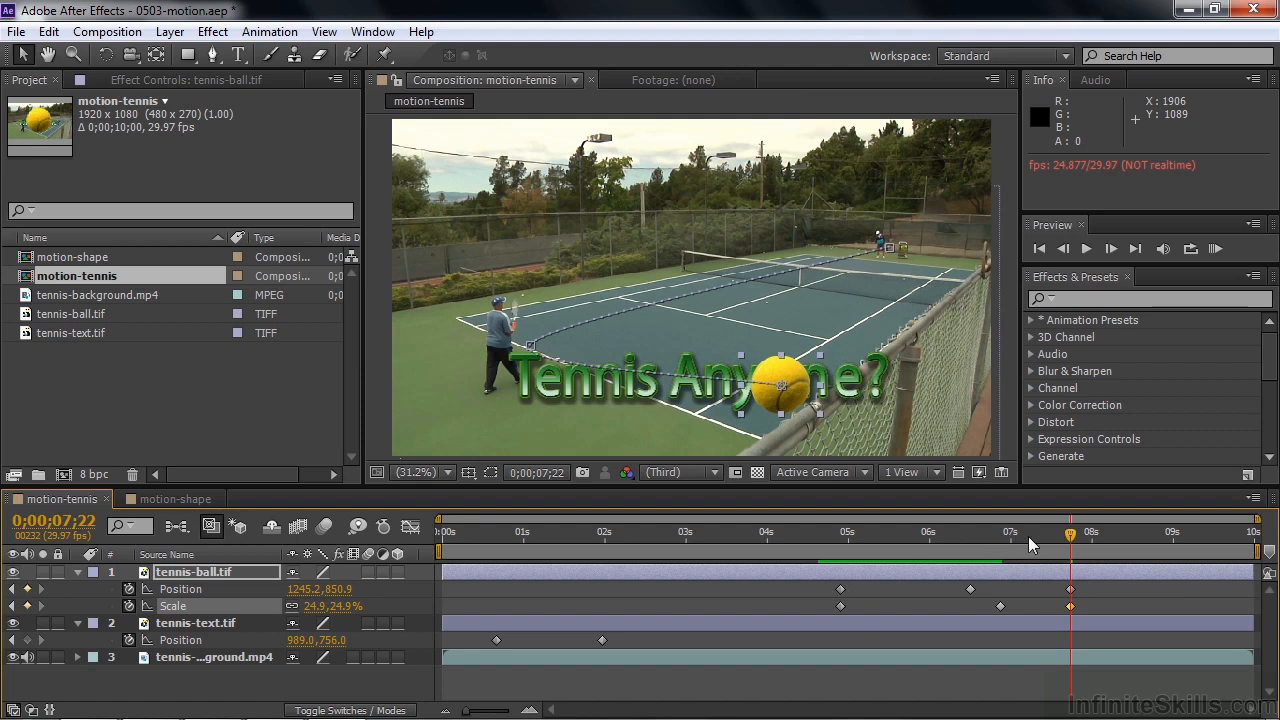
left_click_drag(1072, 537, 900, 549)
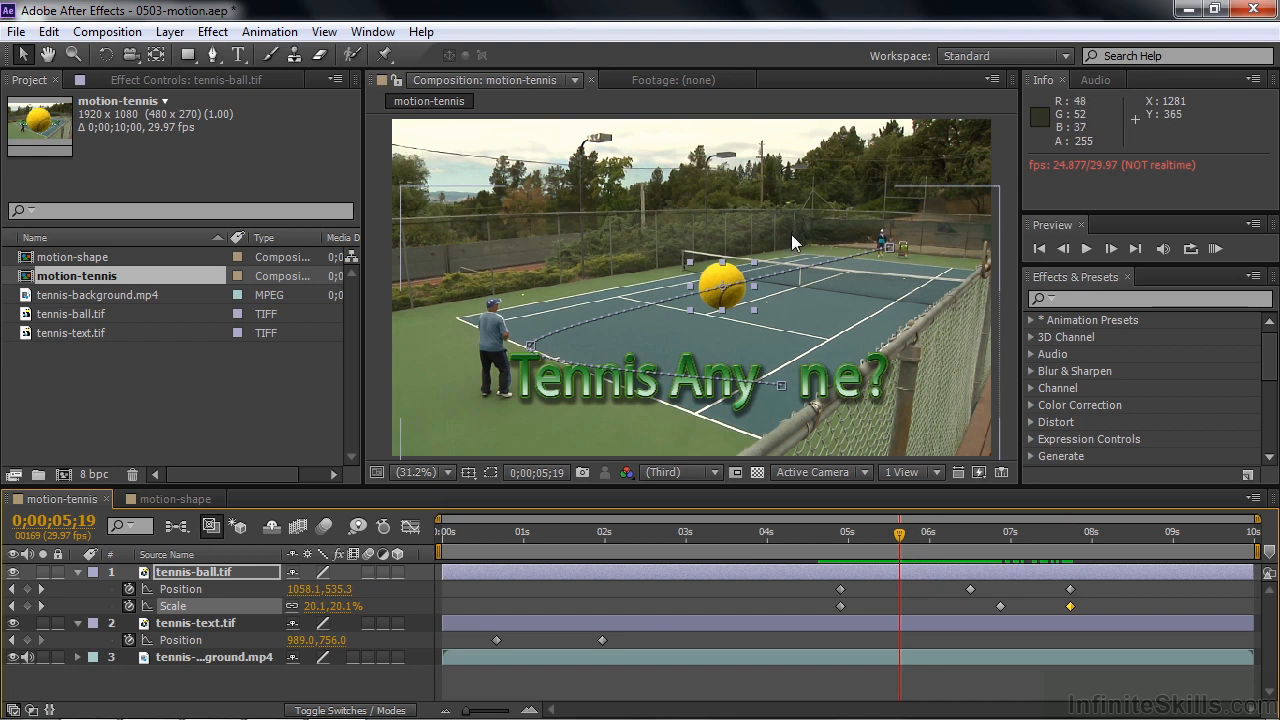
- Arc the ball's first flight upward, pulling the first keyframe's path handle to about (1211, 51) and the near-player keyframe's incoming handle to about (569, 559)
left_click(840, 590)
left_click_drag(829, 263, 771, 136)
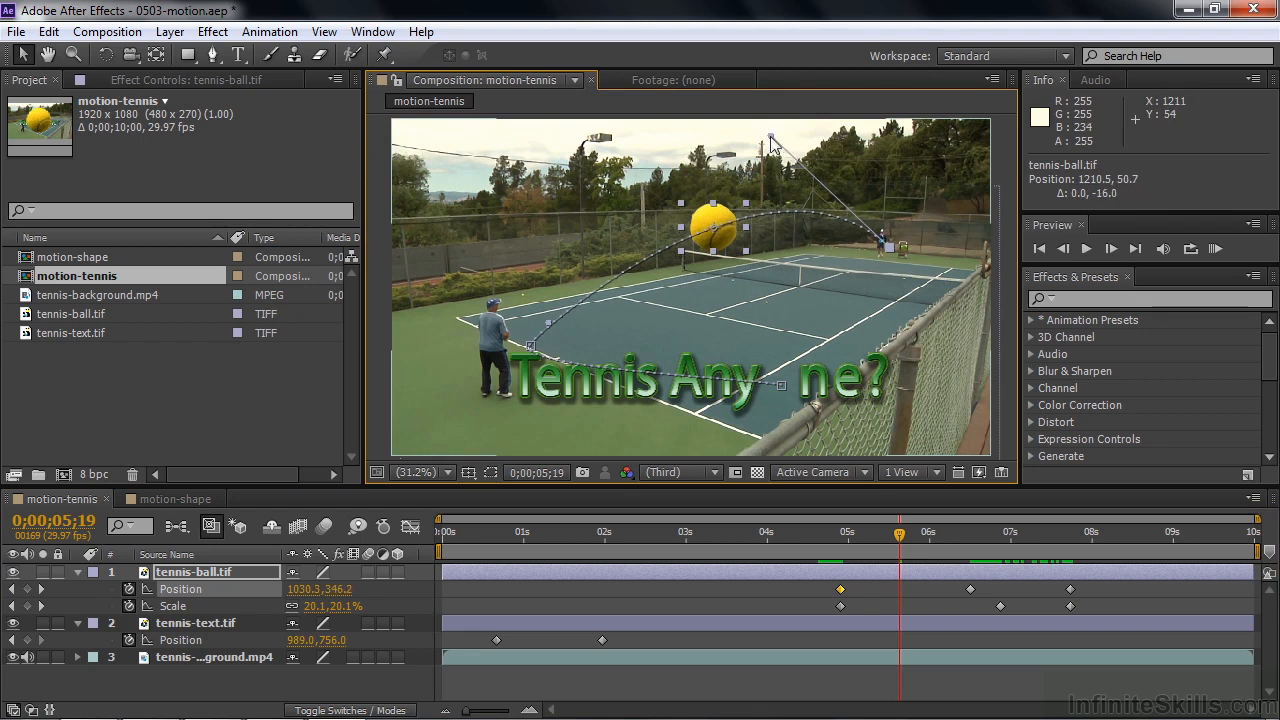
left_click_drag(549, 330, 531, 272)
left_click_drag(900, 540, 870, 538)
left_click_drag(872, 536, 949, 534)
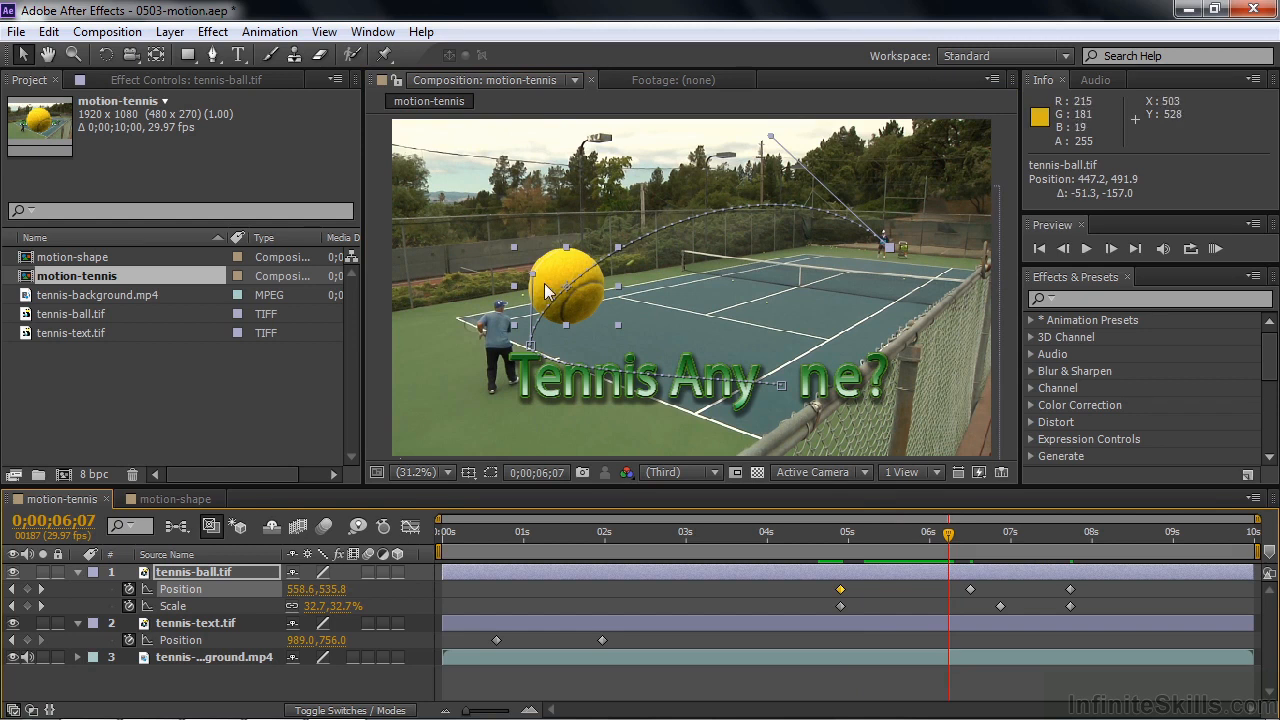
left_click_drag(532, 275, 573, 294)
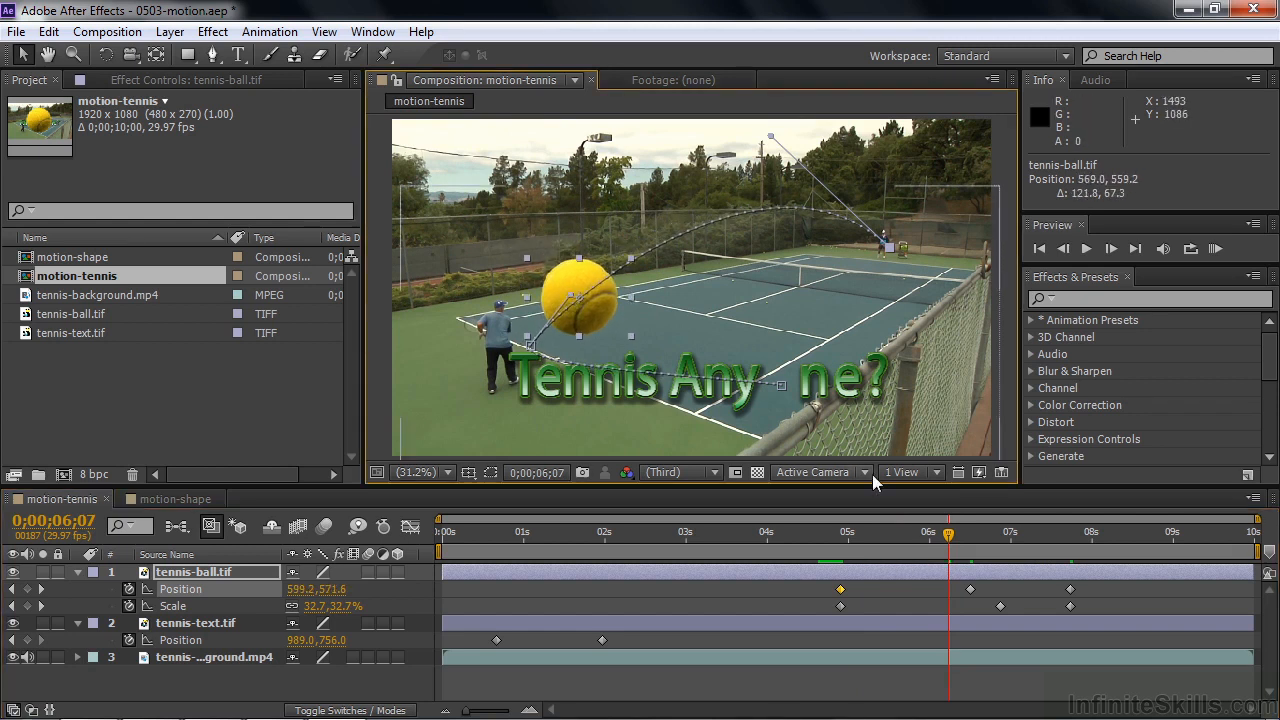
- At 0;00;07;19, raise the last Position keyframe's path handle to about (1150, 509) to arc the ball's landing
left_click_drag(949, 534, 1062, 550)
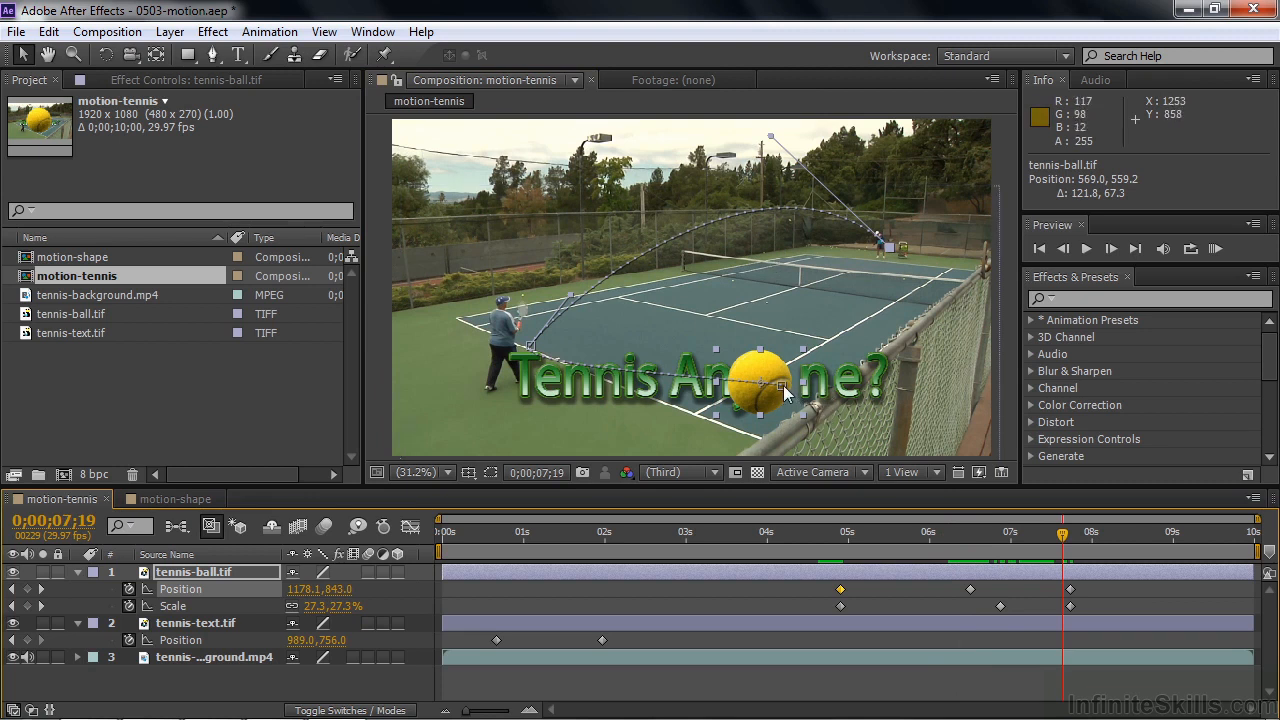
left_click(1070, 590)
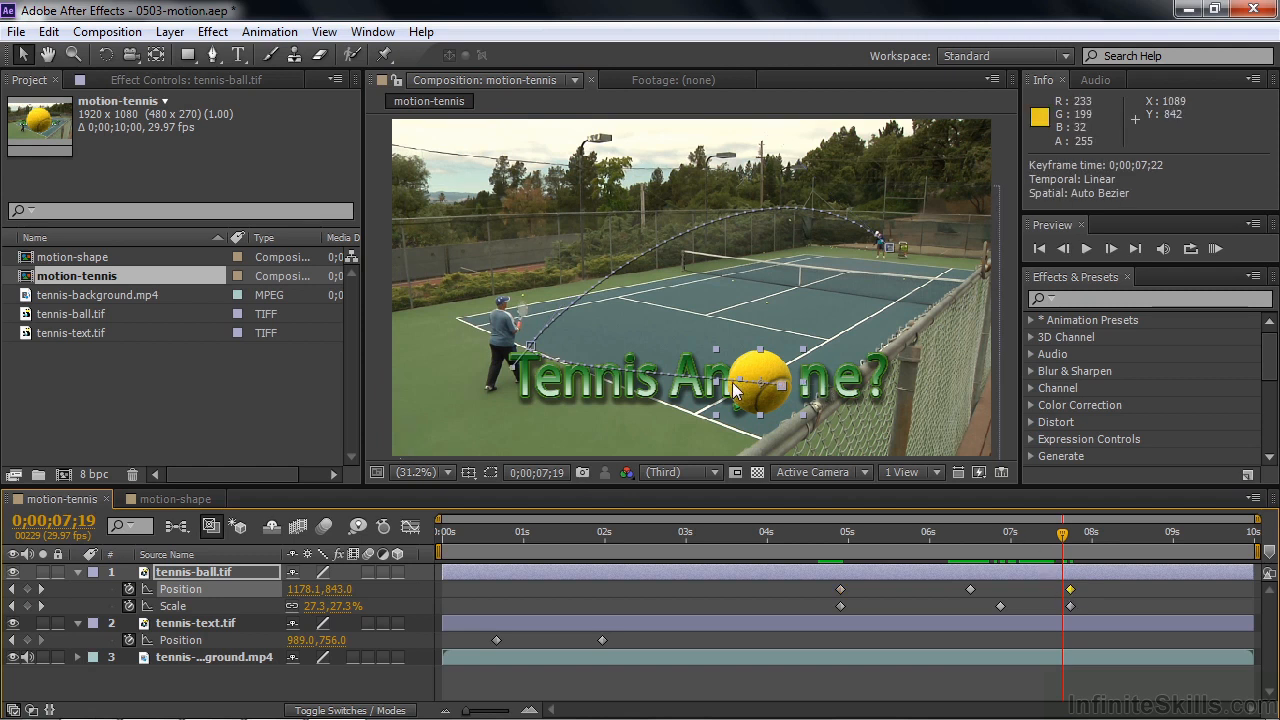
left_click_drag(742, 387, 751, 278)
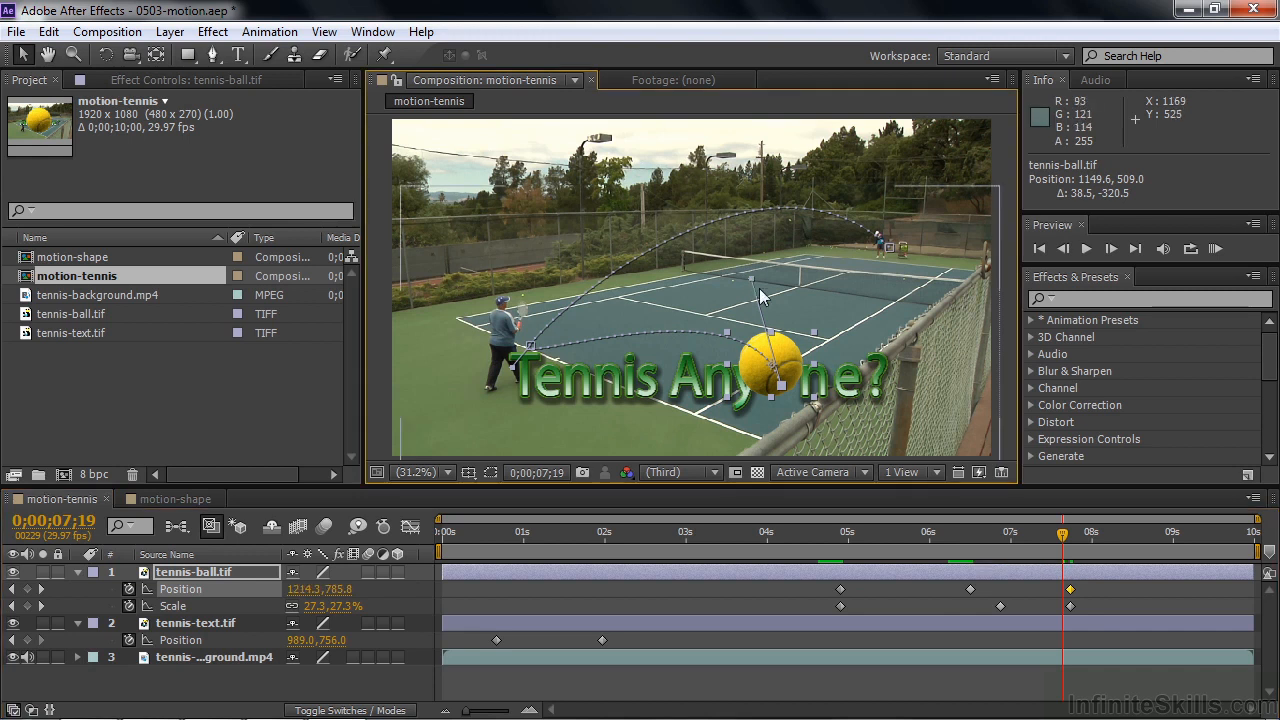
- Raise the near-player keyframe's outgoing path handle above the fence and move the last keyframe's handle to about (1291, 326)
left_click(967, 589)
left_click_drag(512, 372, 531, 378)
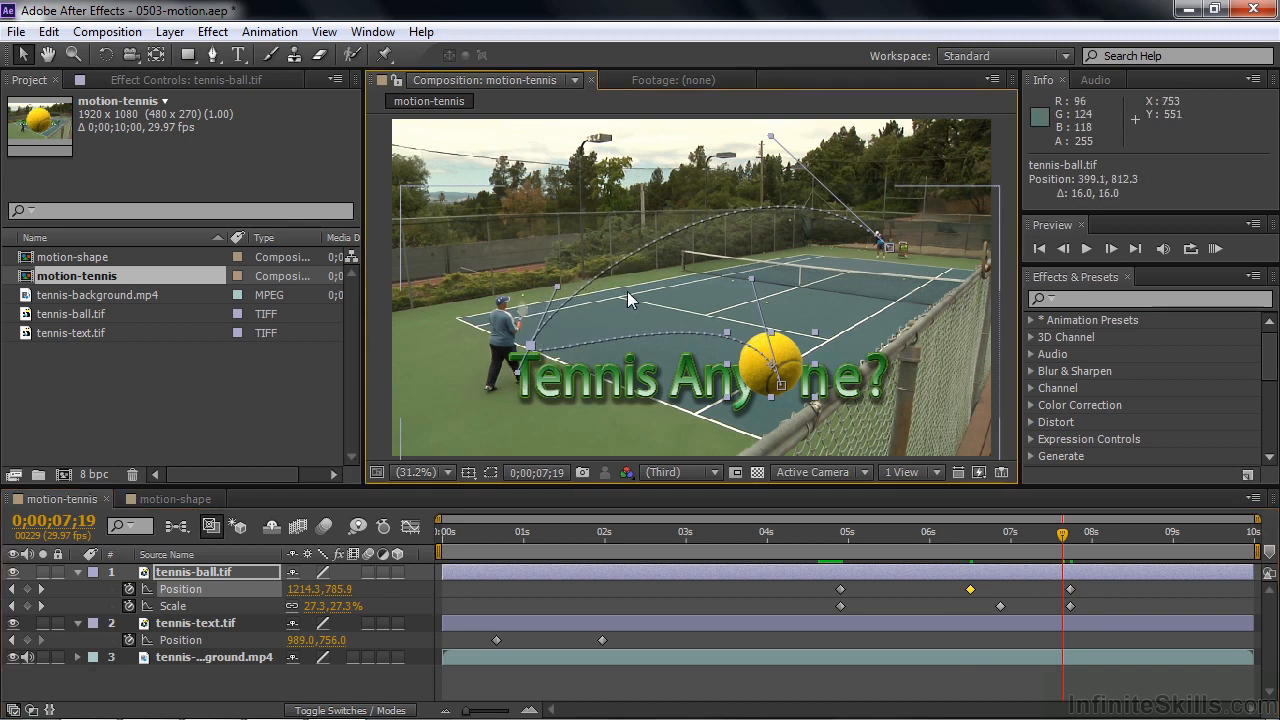
key("ctrl+z")
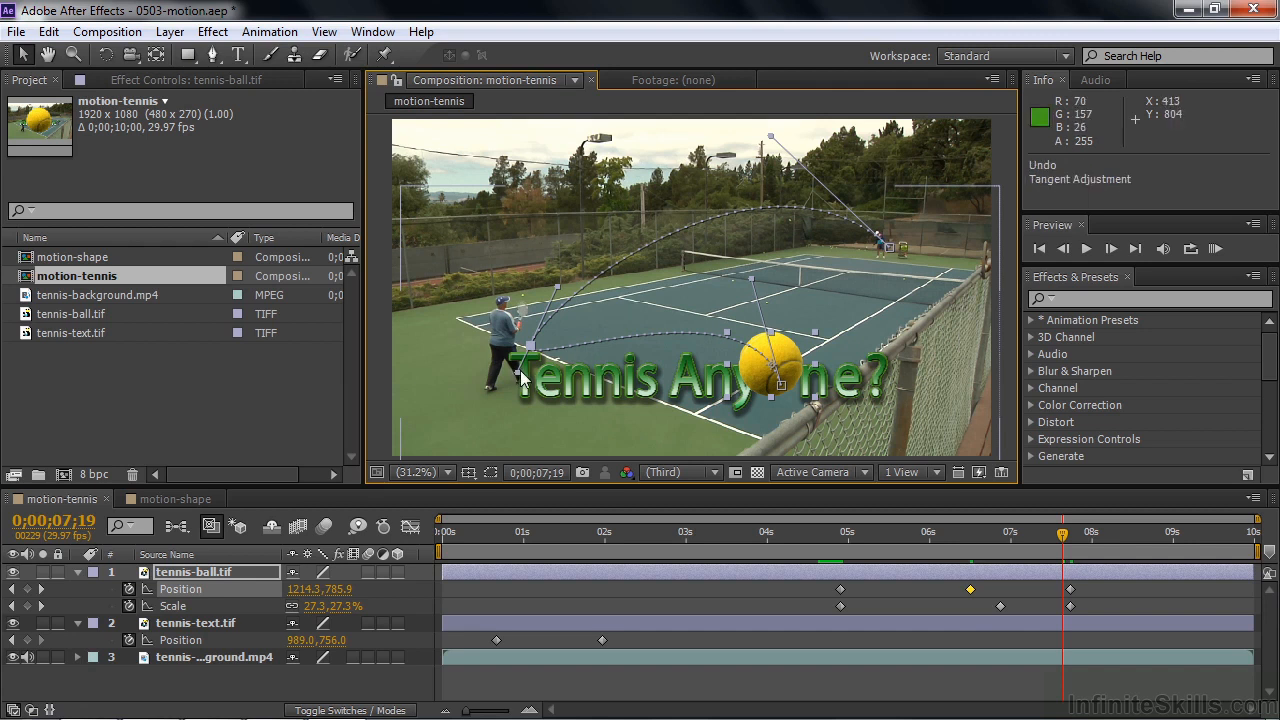
left_click_drag(515, 370, 538, 368)
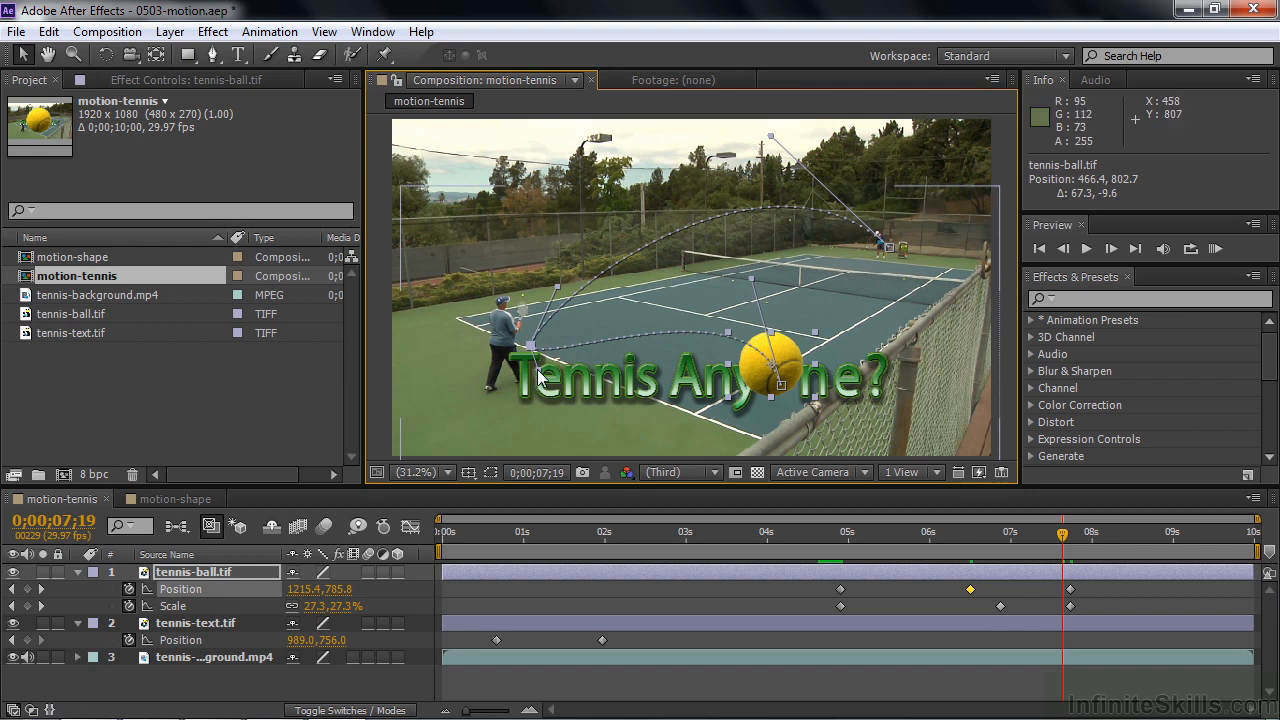
left_click_drag(539, 368, 634, 186)
left_click_drag(755, 287, 795, 228)
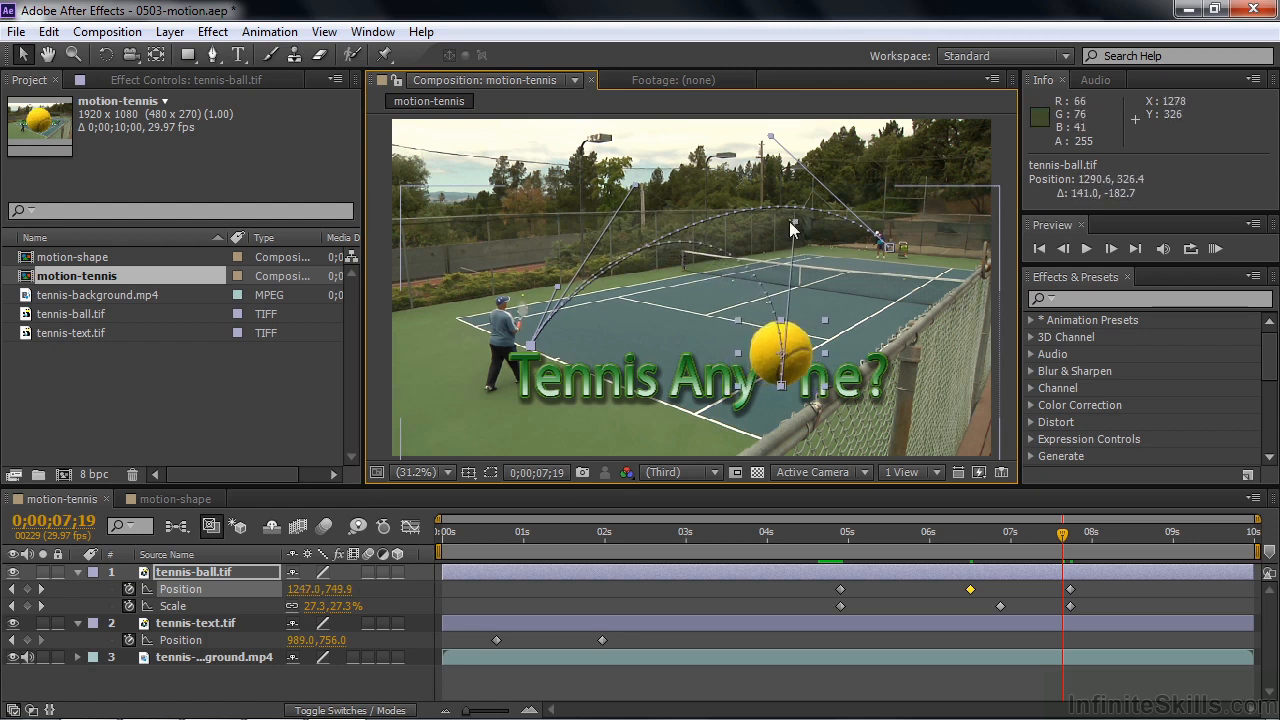
- Preview the whole composition from the first frame, with the ball layer deselected to hide its motion path
left_click_drag(1043, 538, 408, 588)
key("space")
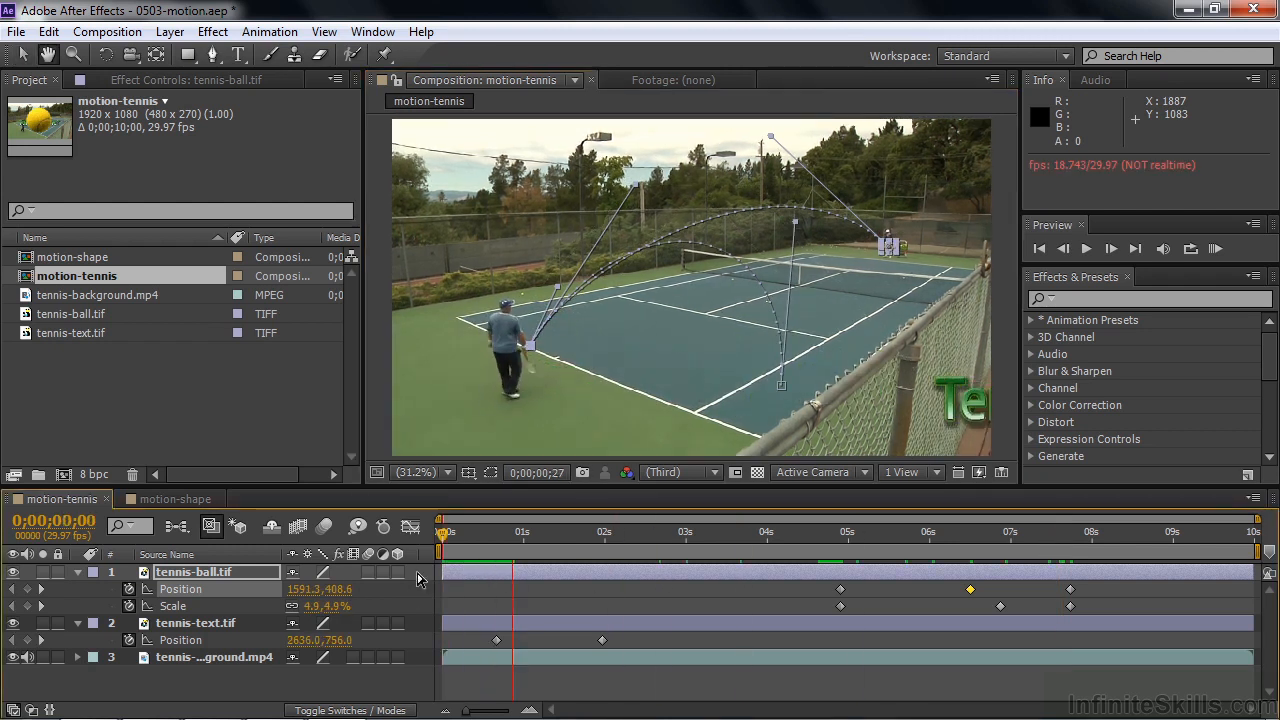
left_click(250, 680)
left_click_drag(560, 533, 418, 548)
key("space")
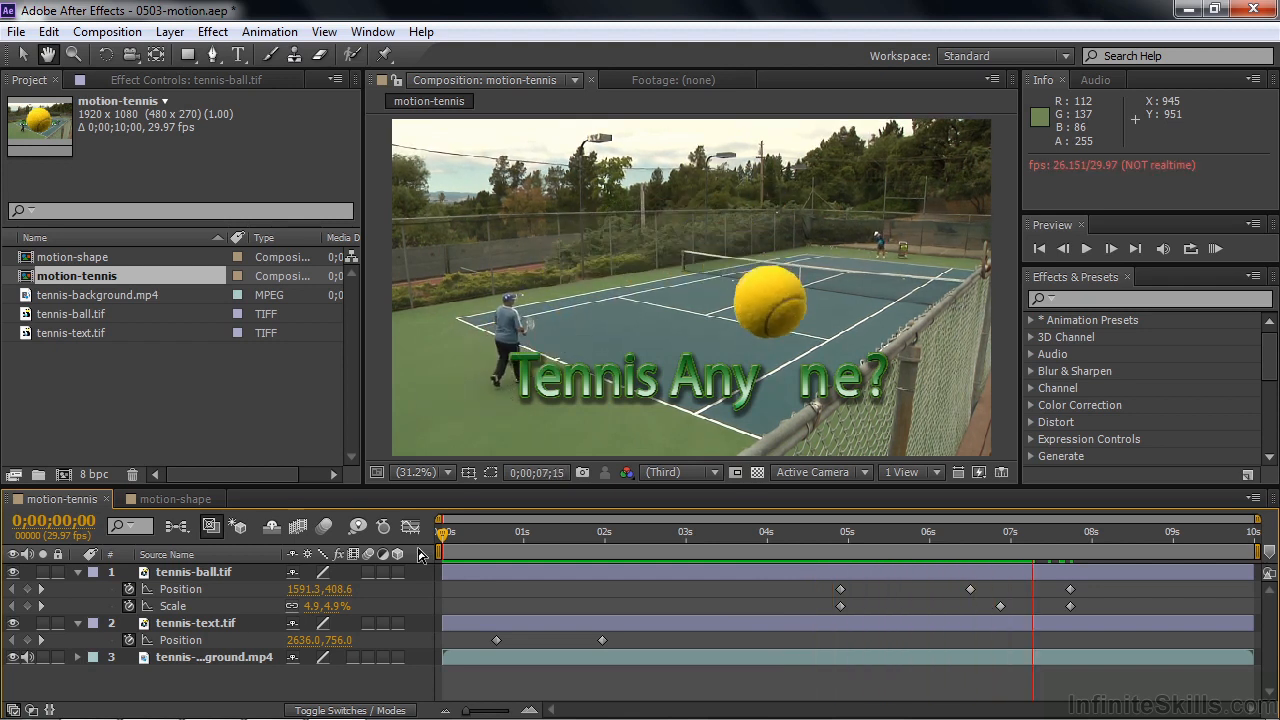
key("space")
- Trim the tennis-ball layer's In point to 0;00;04;26, just before its first keyframes, and scrub back to 0;00;03;23
left_click_drag(1088, 541, 813, 530)
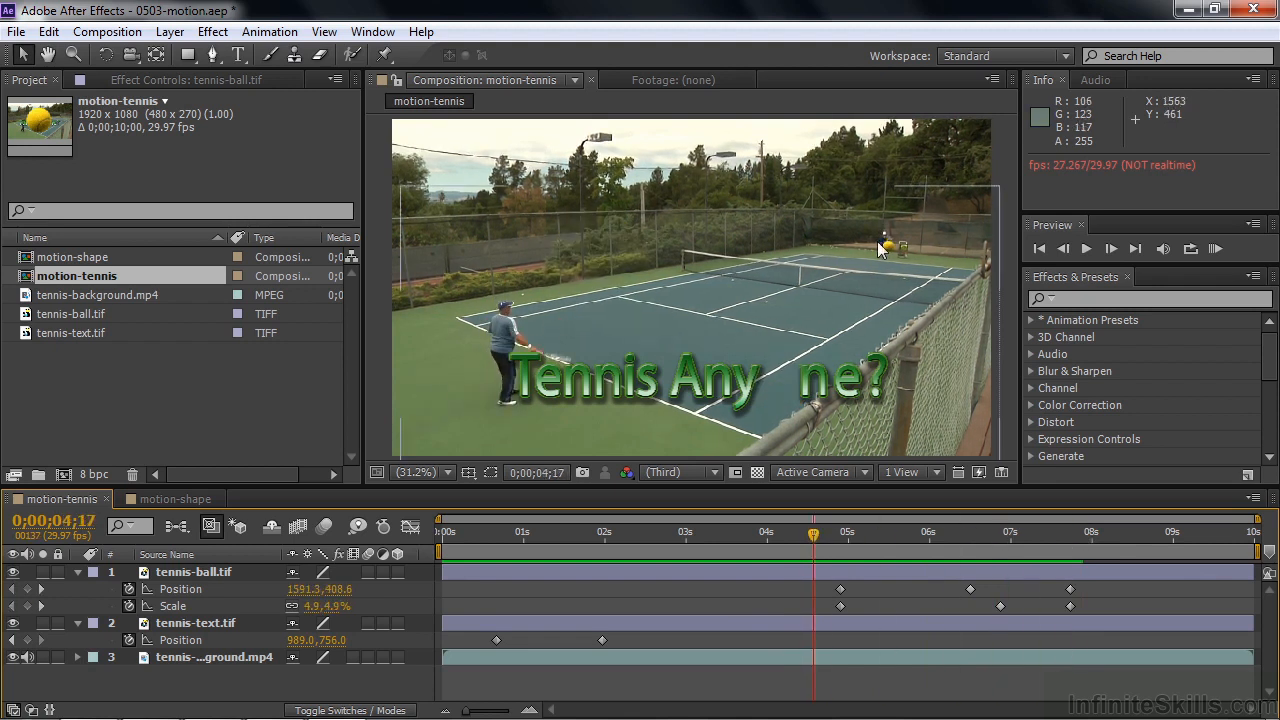
left_click_drag(817, 531, 843, 549)
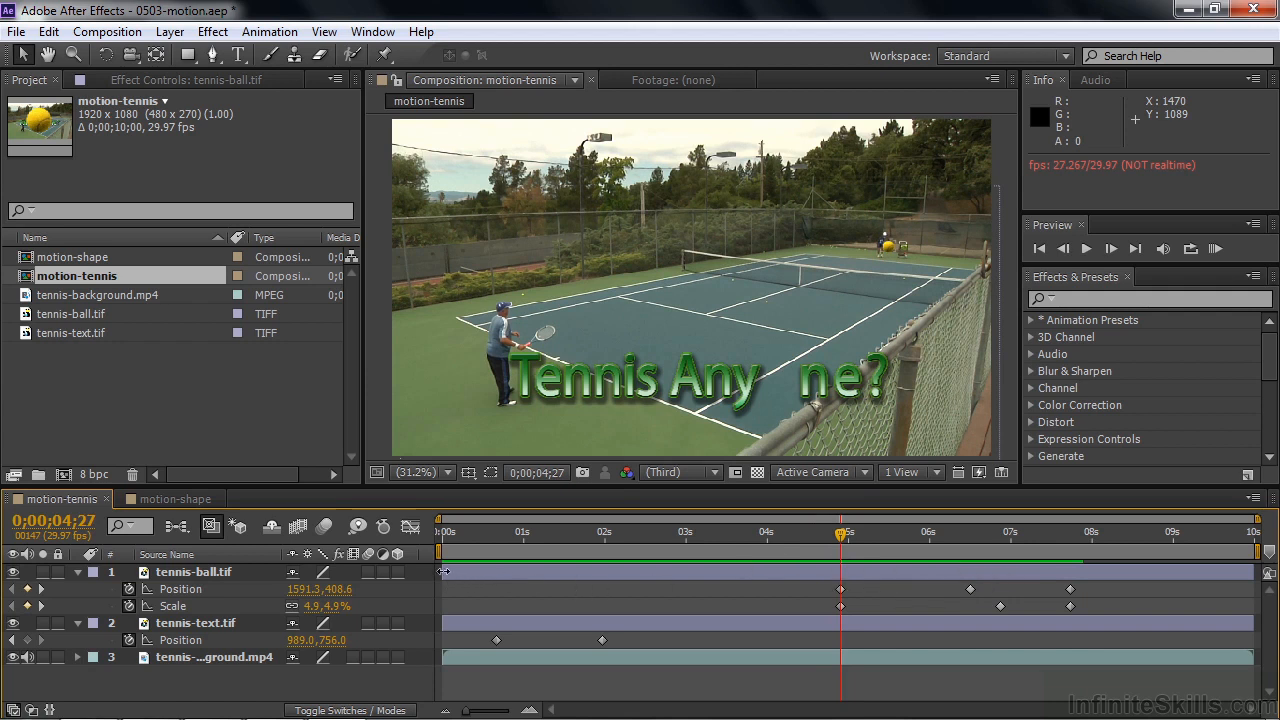
left_click_drag(441, 568, 738, 546)
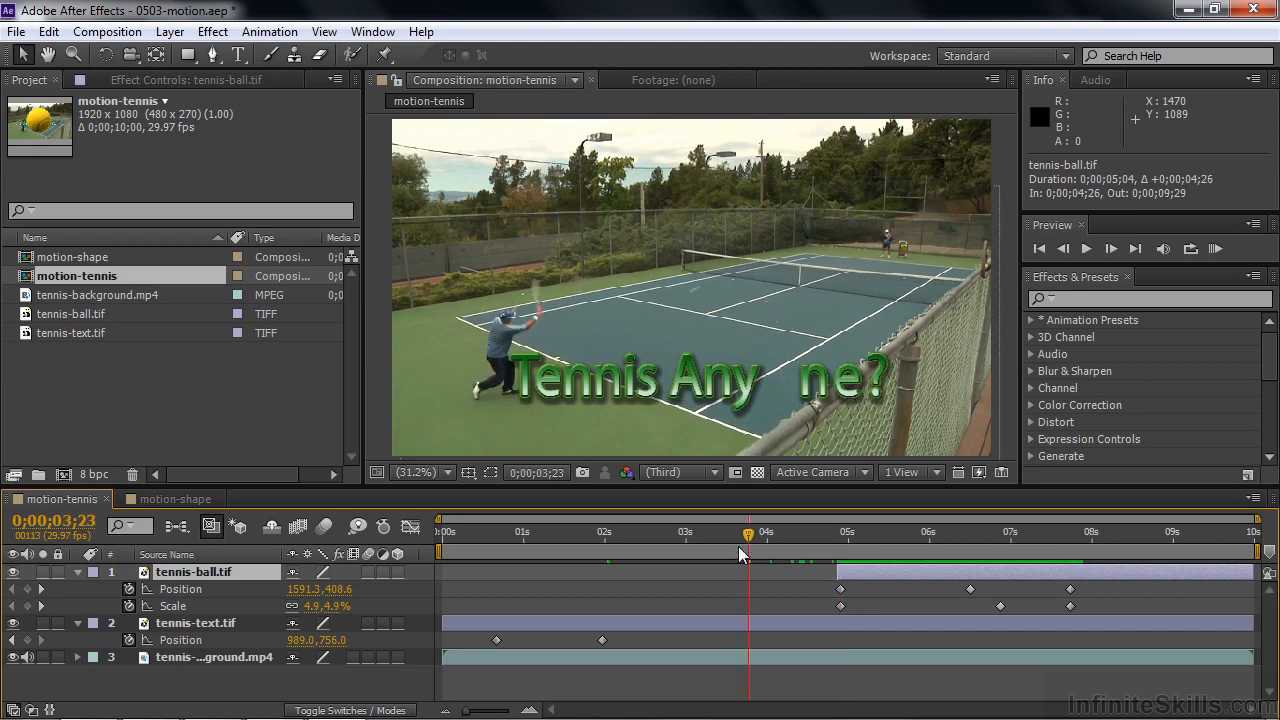
- Preview the ball's entrance from 0;00;03;23, deselect its layer, and replay the flight and landing from 0;00;04;20
key("space")
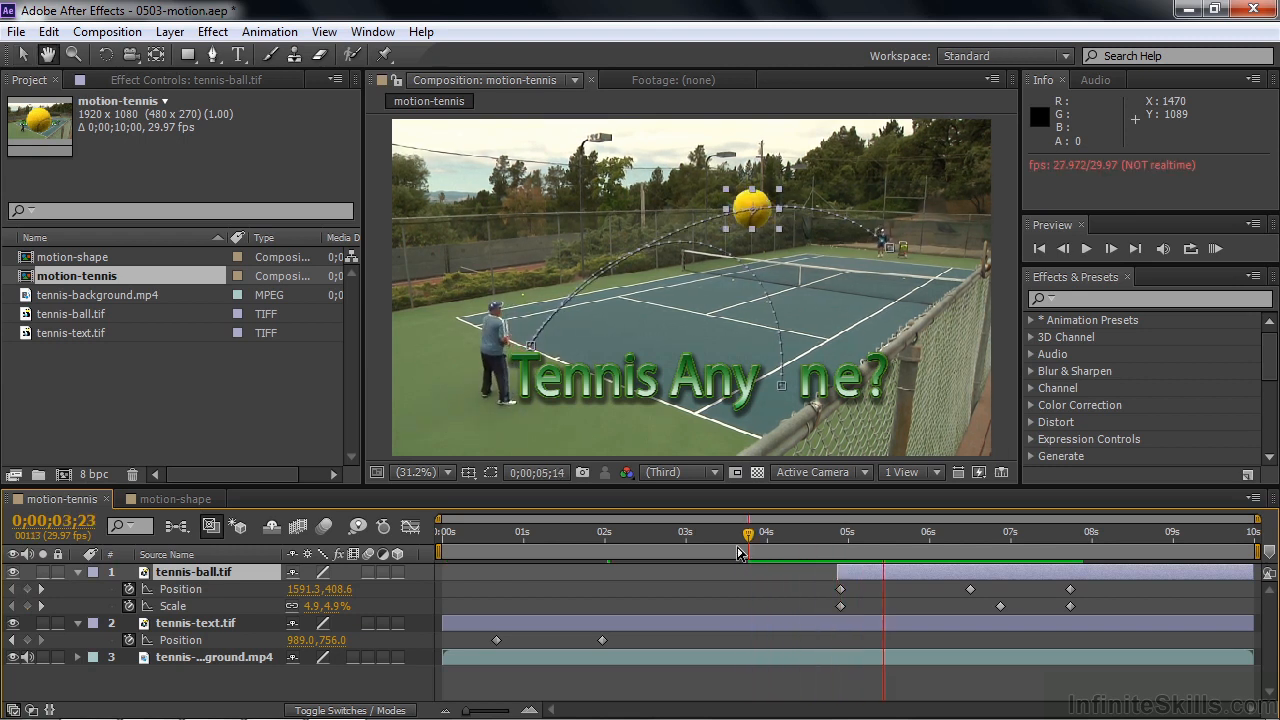
left_click(366, 696)
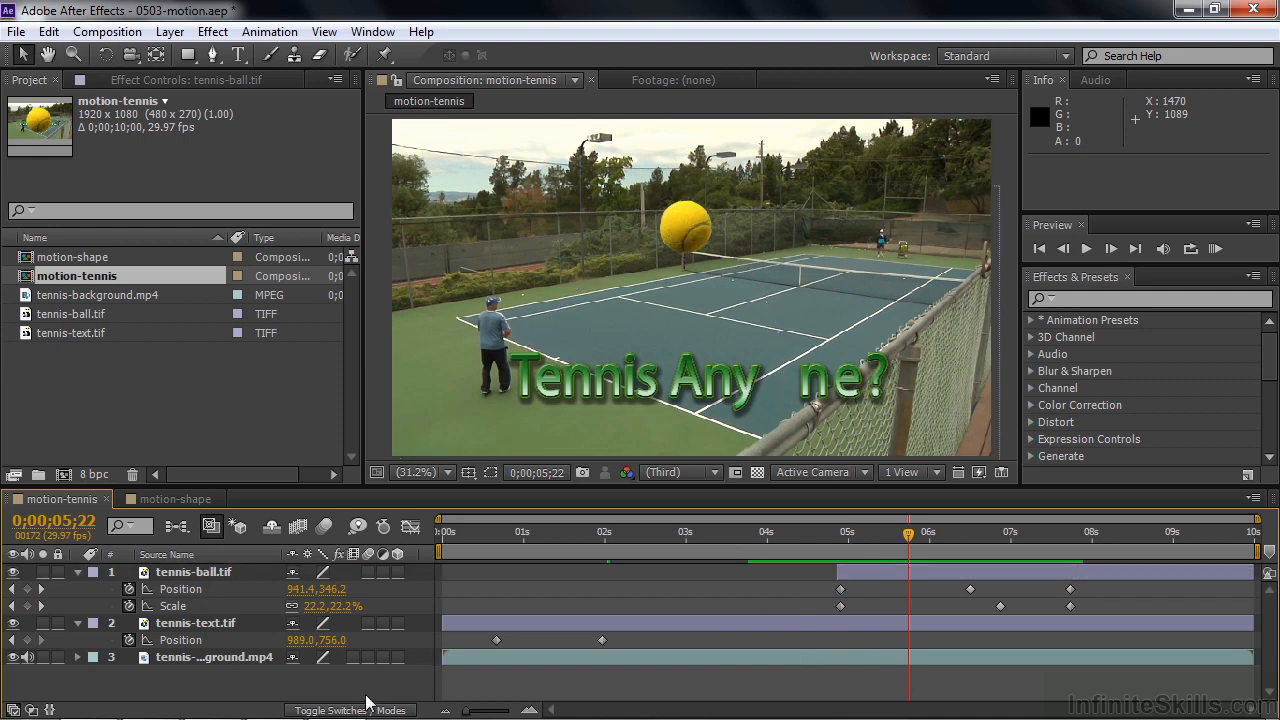
key("space")
key("space")
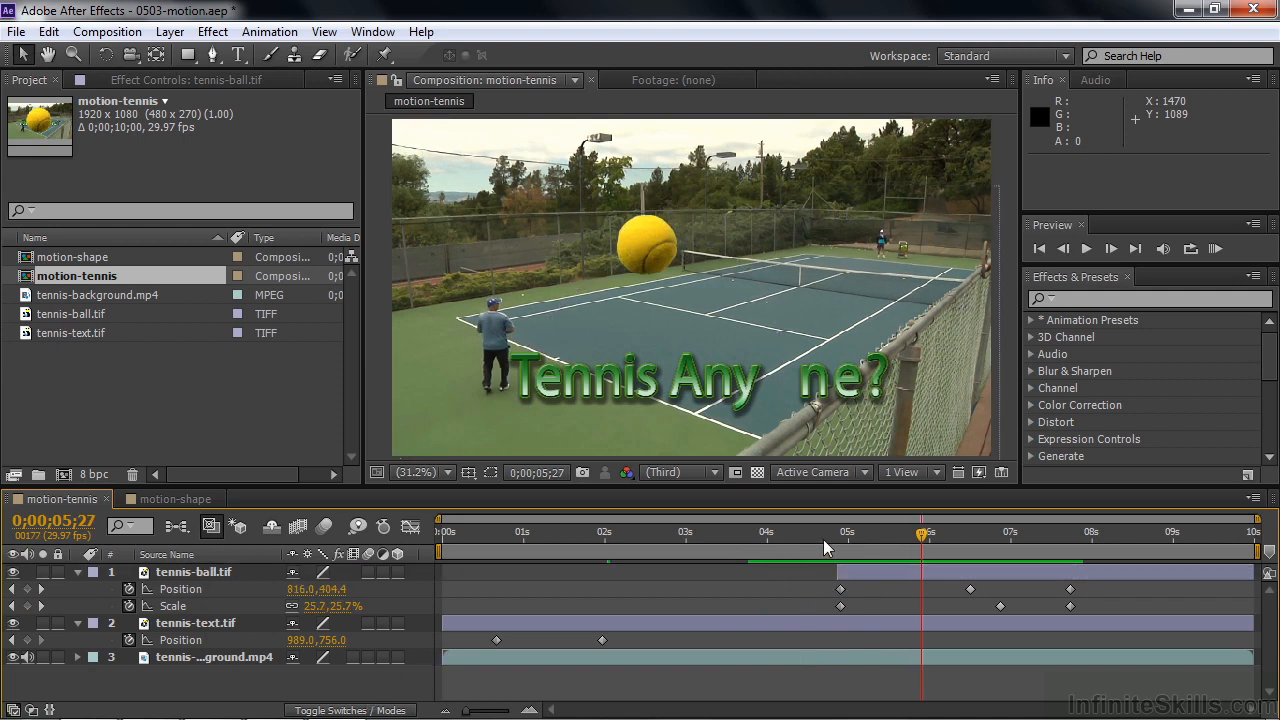
left_click_drag(922, 535, 821, 535)
key("space")
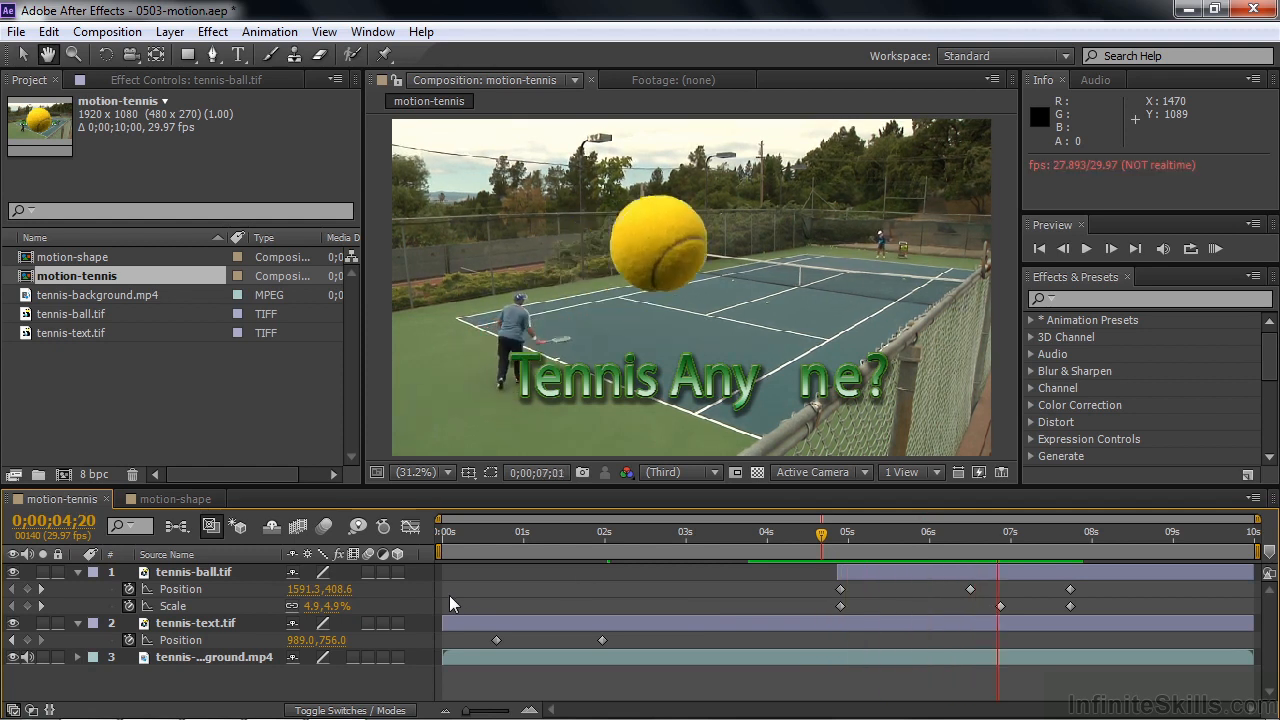
key("space")
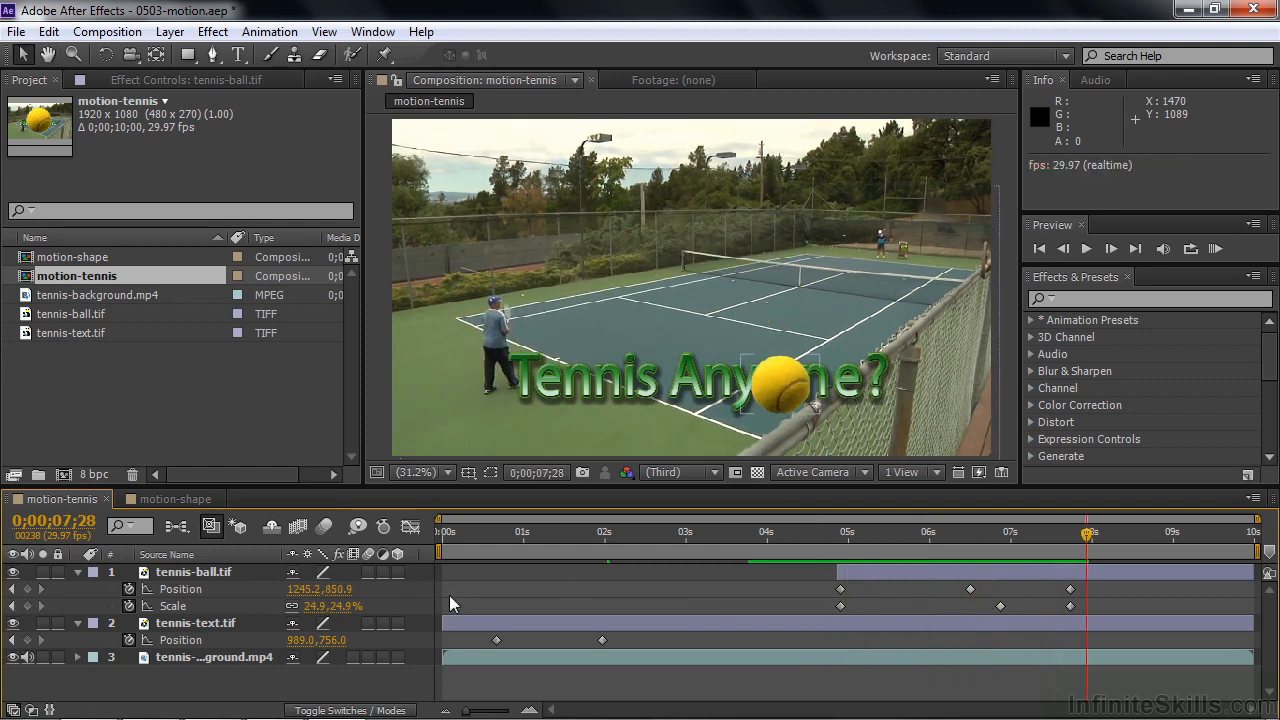